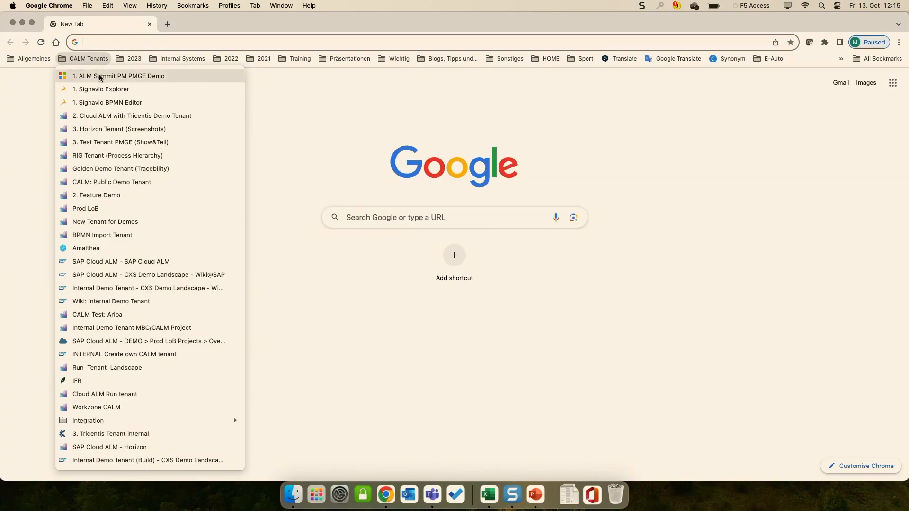
Step: Open the bookmarked "1. ALM Summit PM PMGE Demo" tenant and connect the F5 Access VPN to SAP Global
{"action": "left_click", "coordinate": [99, 77]}
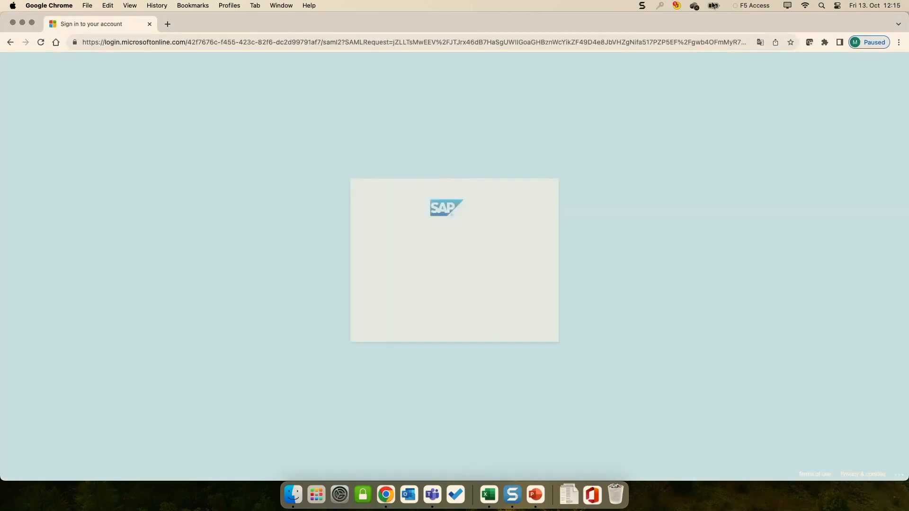
{"action": "left_click", "coordinate": [740, 6]}
{"action": "left_click", "coordinate": [738, 30]}
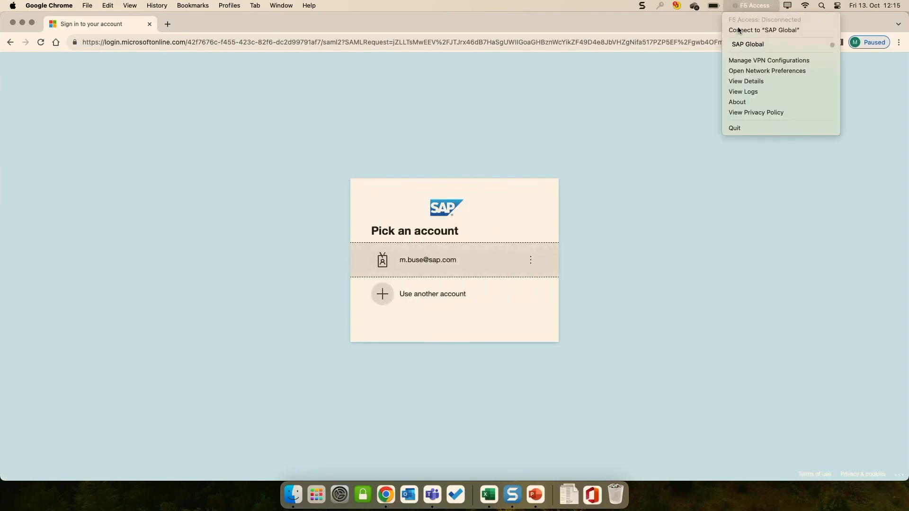
Step: Sign in to SAP Cloud ALM with the listed account and dismiss the startup help popup with Do Not Show Again enabled
{"action": "left_click", "coordinate": [442, 259]}
{"action": "left_click", "coordinate": [32, 22]}
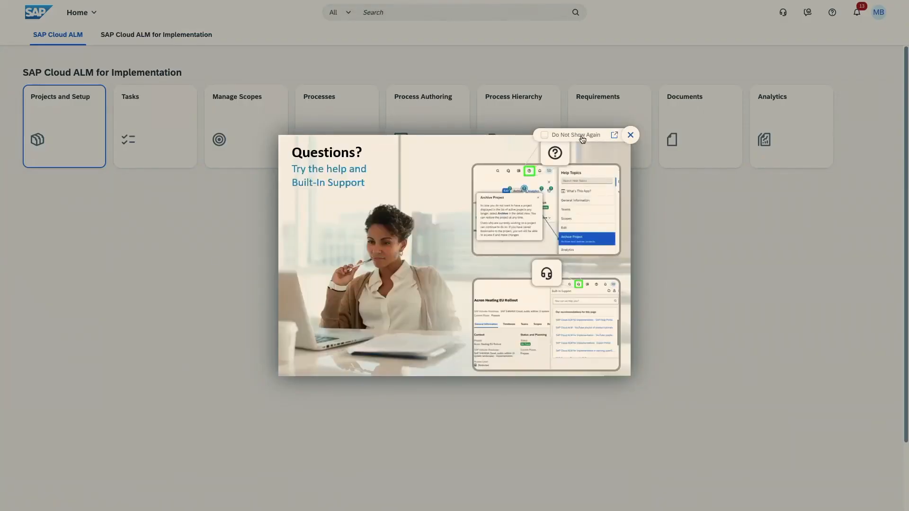
{"action": "left_click", "coordinate": [581, 137]}
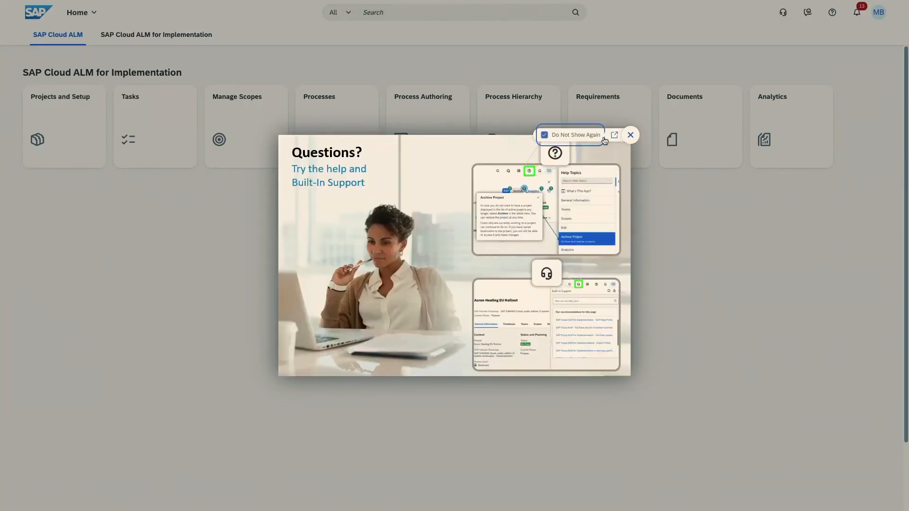
{"action": "left_click", "coordinate": [630, 136]}
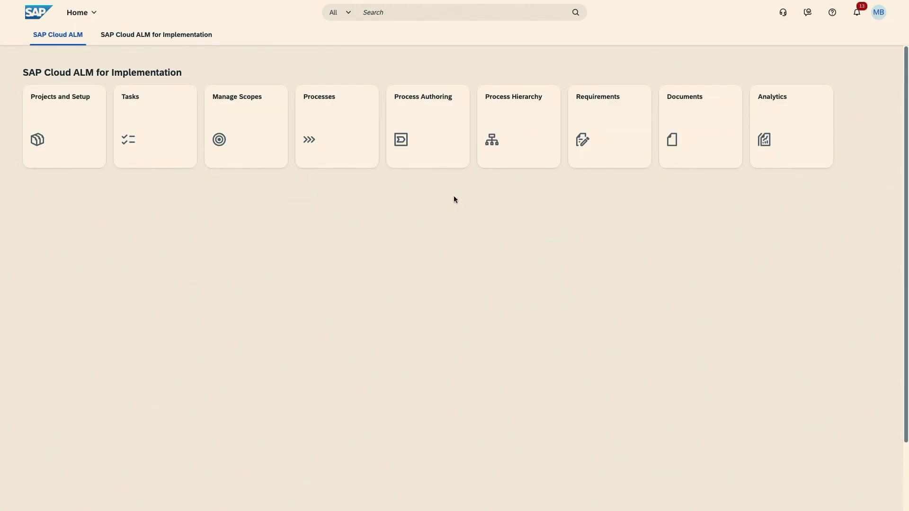
Step: Open Process Hierarchy and expand the End-to-End, Modular Processes, Documents and Supply Chain Collaboration nodes
{"action": "left_click", "coordinate": [524, 122]}
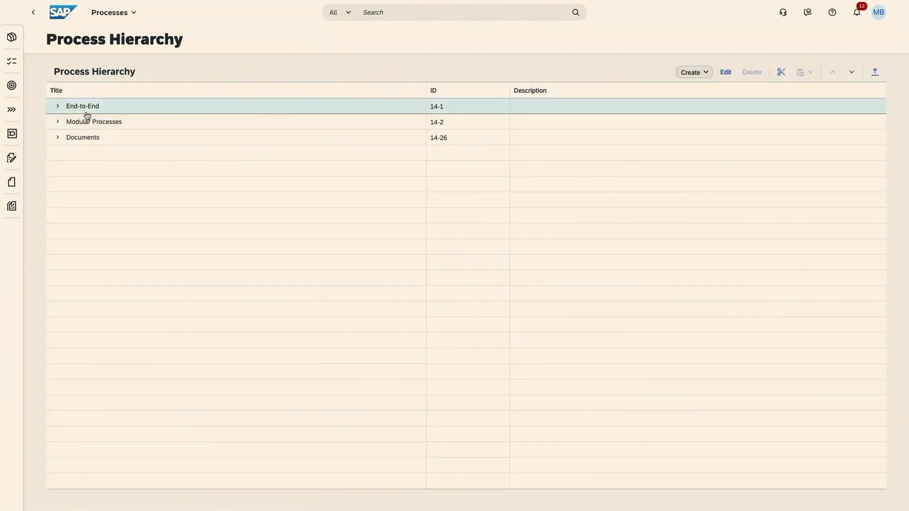
{"action": "left_click", "coordinate": [57, 106]}
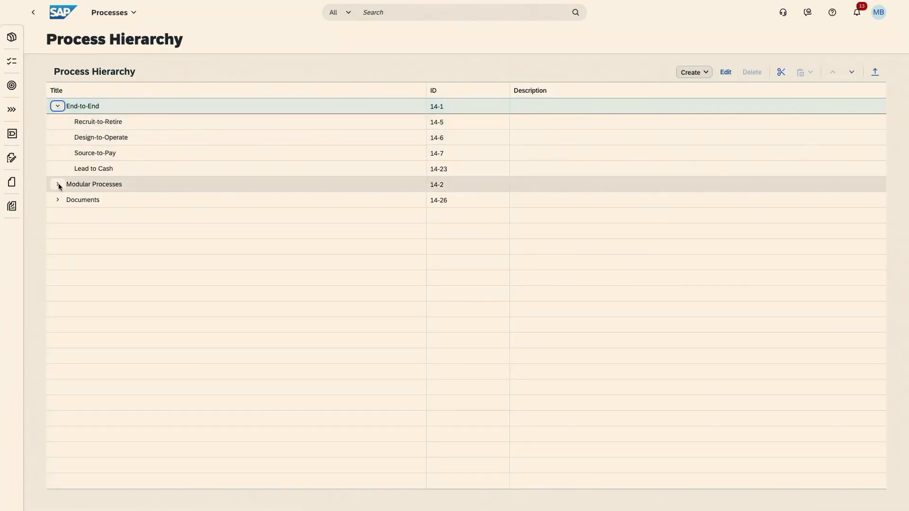
{"action": "left_click", "coordinate": [57, 184]}
{"action": "left_click", "coordinate": [57, 247]}
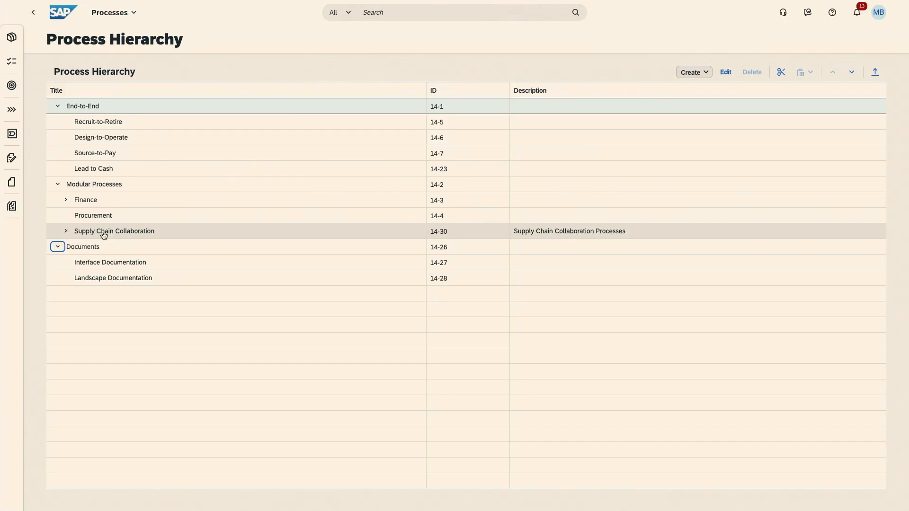
{"action": "left_click", "coordinate": [66, 232]}
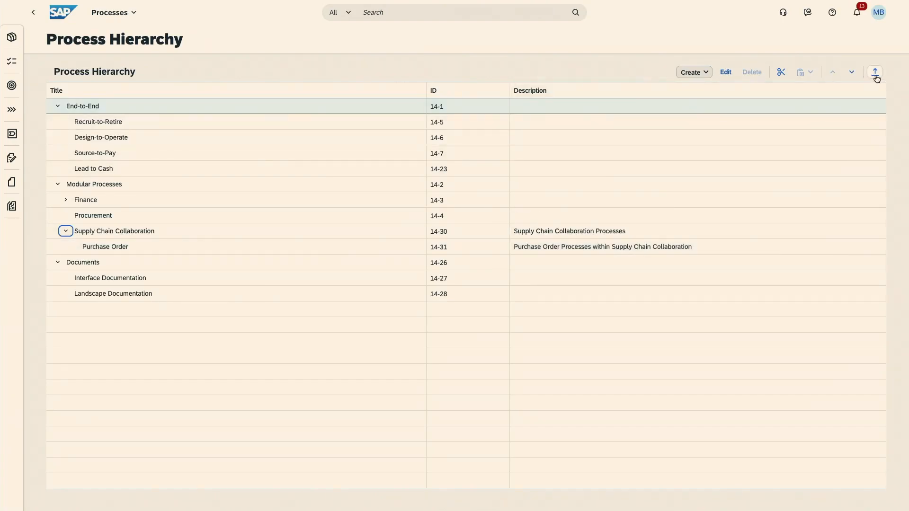
Step: Download the Excel template offered for uploading process hierarchy nodes, leaving the upload dialog without uploading a file
{"action": "left_click", "coordinate": [876, 76]}
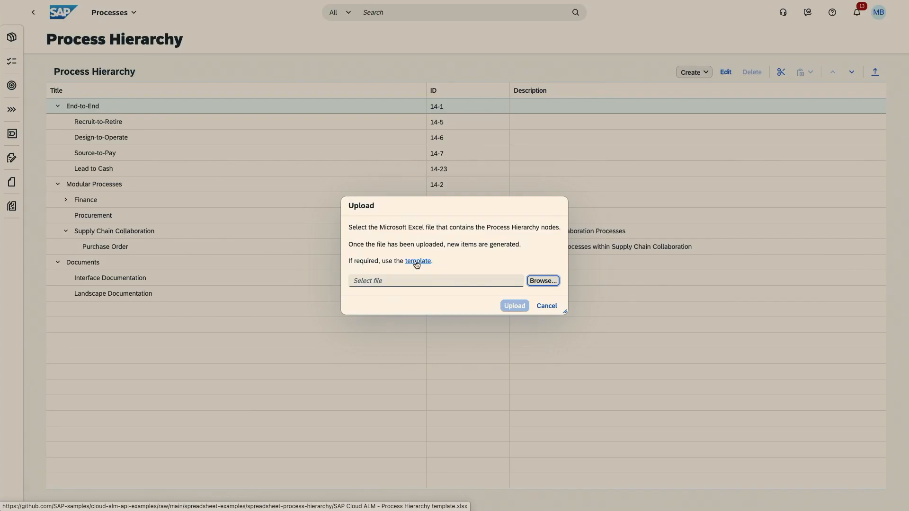
{"action": "left_click", "coordinate": [417, 261]}
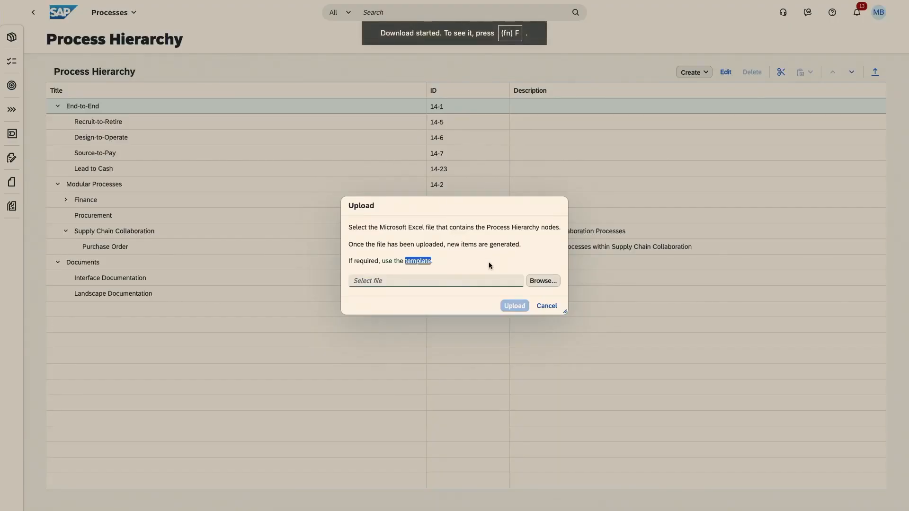
{"action": "key", "text": "Escape"}
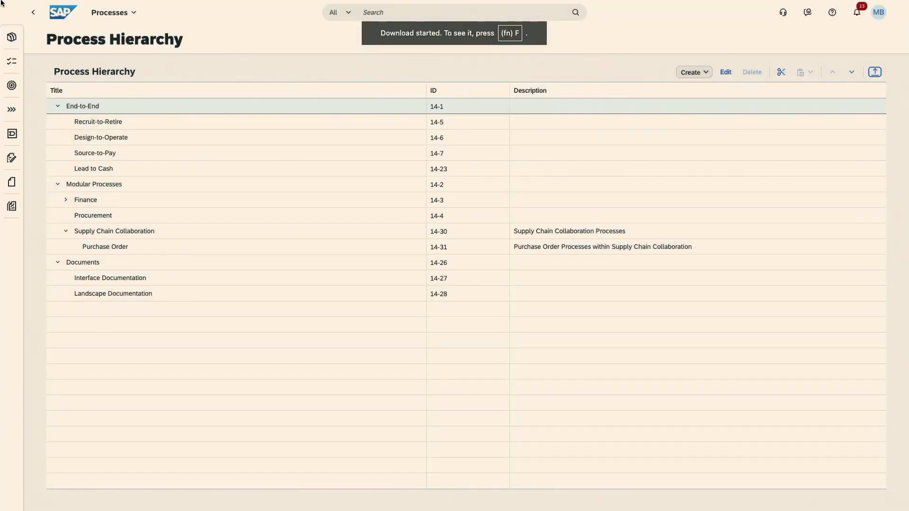
Step: Open the downloaded "SAP Cloud ALM - Process Hierarchy template (3).xlsx" from the Downloads folder in Excel and maximize its window
{"action": "left_click", "coordinate": [33, 16]}
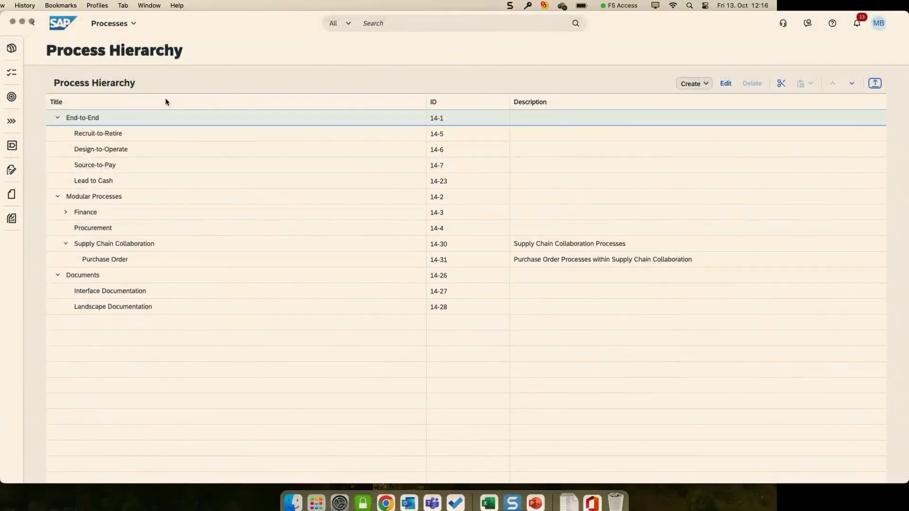
{"action": "left_click", "coordinate": [293, 495]}
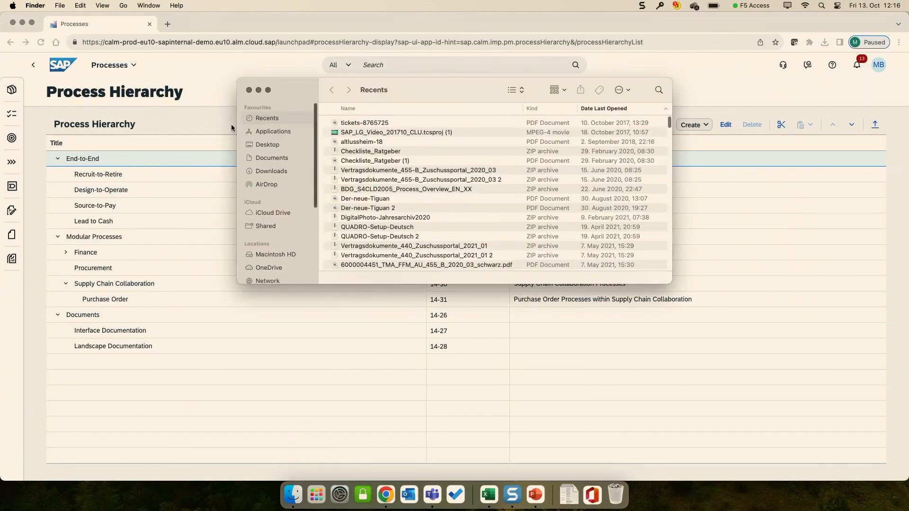
{"action": "left_click", "coordinate": [274, 172]}
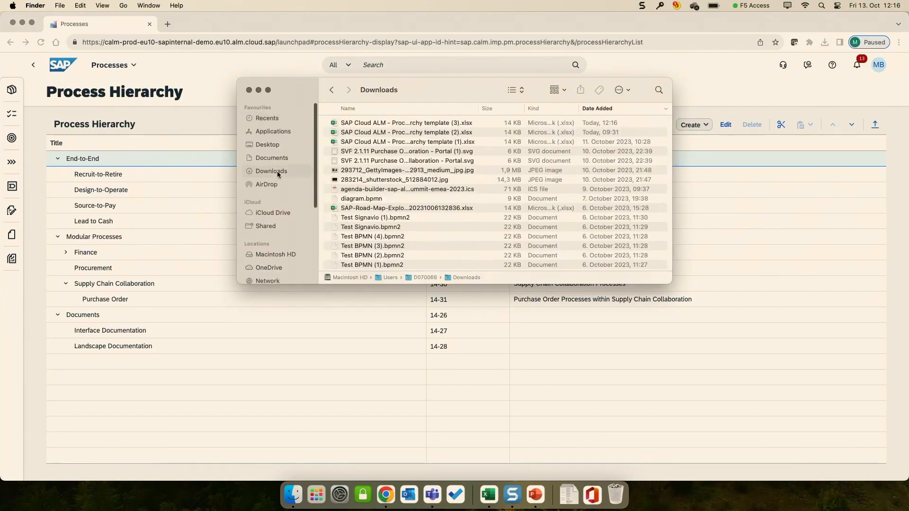
{"action": "left_click", "coordinate": [395, 124]}
{"action": "double_click", "coordinate": [395, 124]}
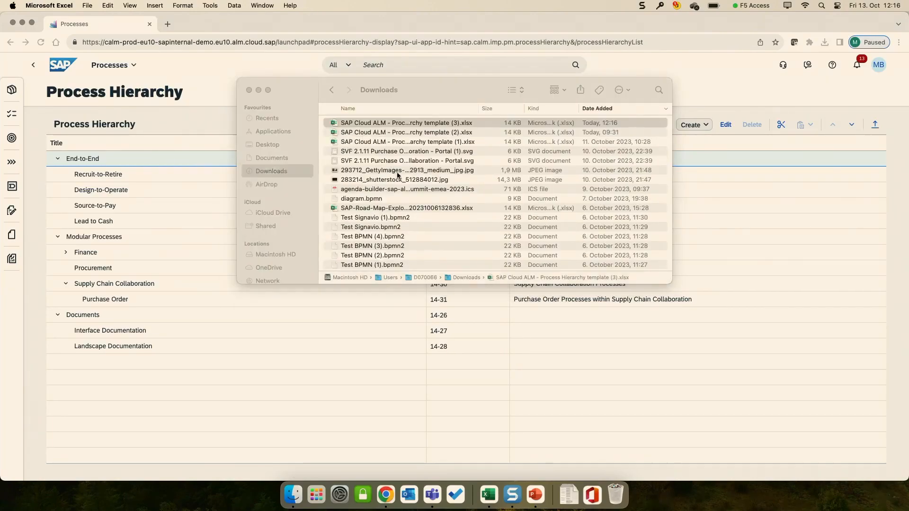
{"action": "double_click", "coordinate": [503, 78]}
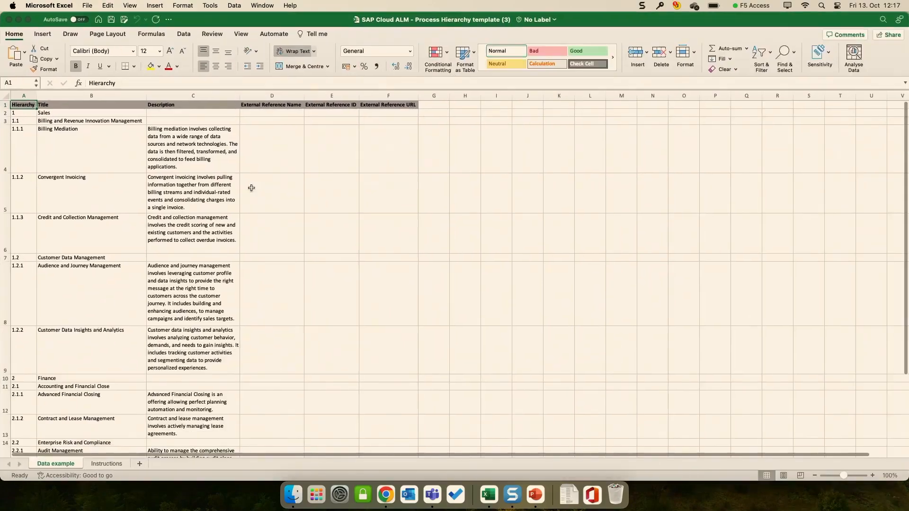
Step: Examine the example hierarchy rows and columns in the template, minimize the workbook and return to Chrome
{"action": "scroll", "coordinate": [167, 244], "scroll_direction": "down", "scroll_amount": 5}
{"action": "scroll", "coordinate": [167, 243], "scroll_direction": "up", "scroll_amount": 5}
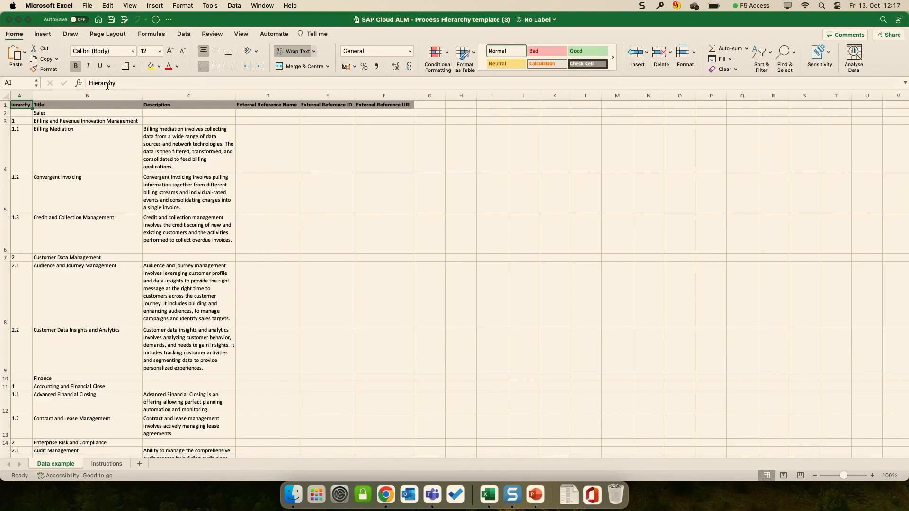
{"action": "left_click", "coordinate": [19, 20]}
{"action": "left_click", "coordinate": [265, 25]}
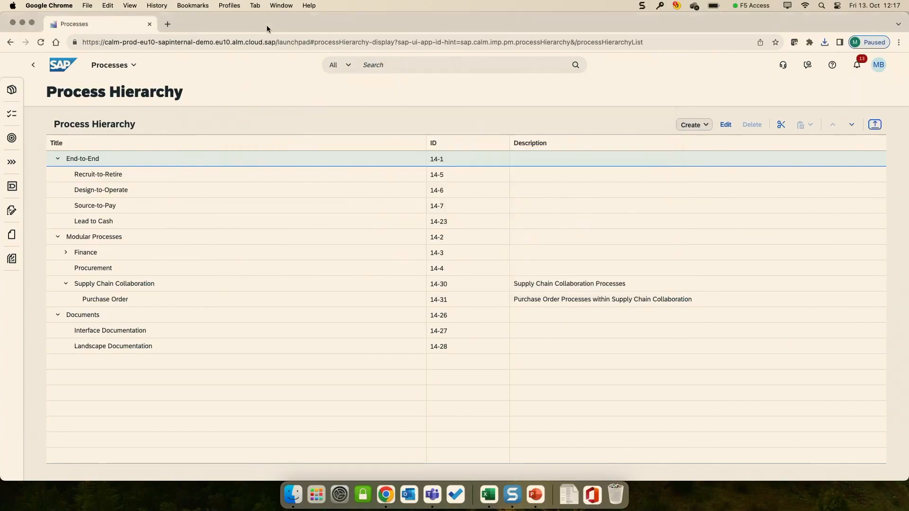
Step: Open the scopes of the "S/4HANA Cloud and Business Network End-to-End Demo (Private)" project and go to Manage Scopes
{"action": "left_click", "coordinate": [54, 68]}
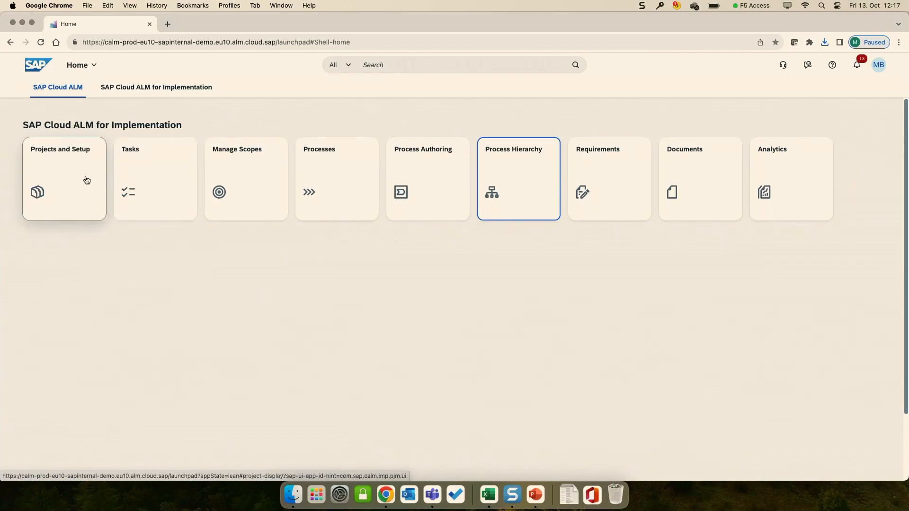
{"action": "left_click", "coordinate": [94, 191]}
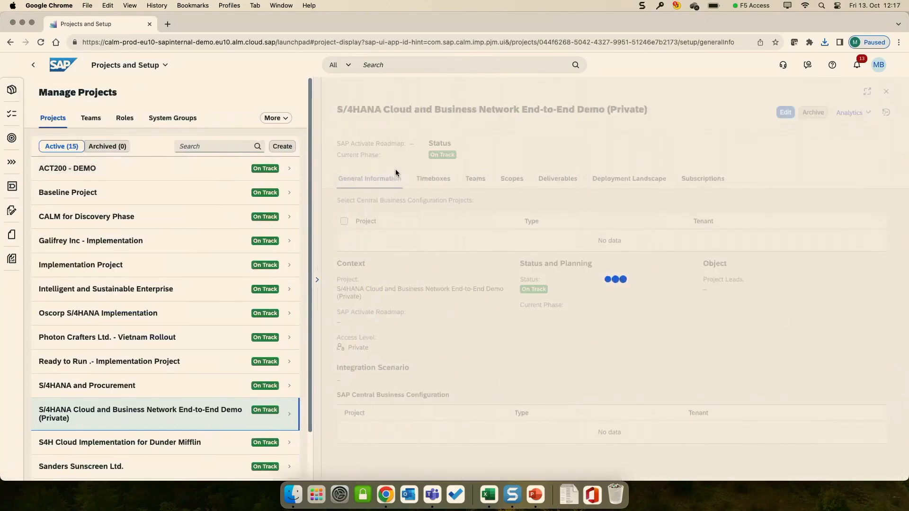
{"action": "left_click", "coordinate": [514, 183]}
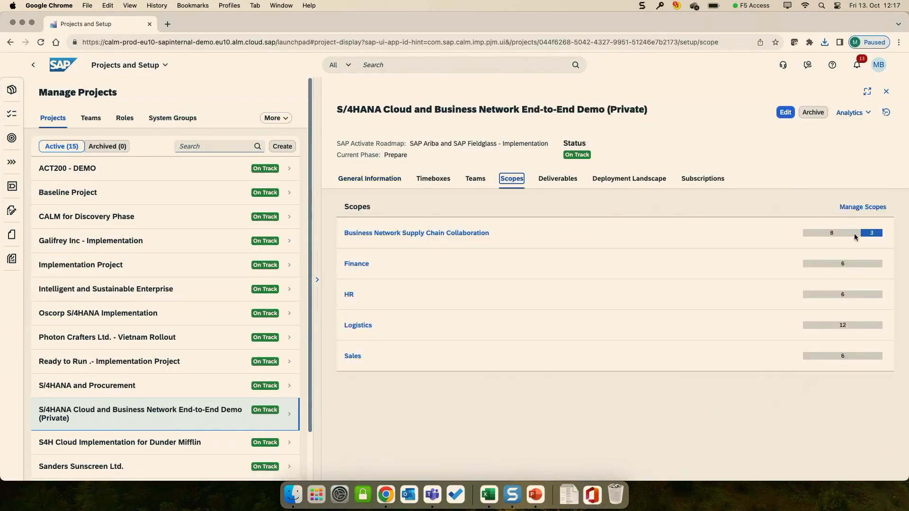
{"action": "left_click", "coordinate": [868, 209]}
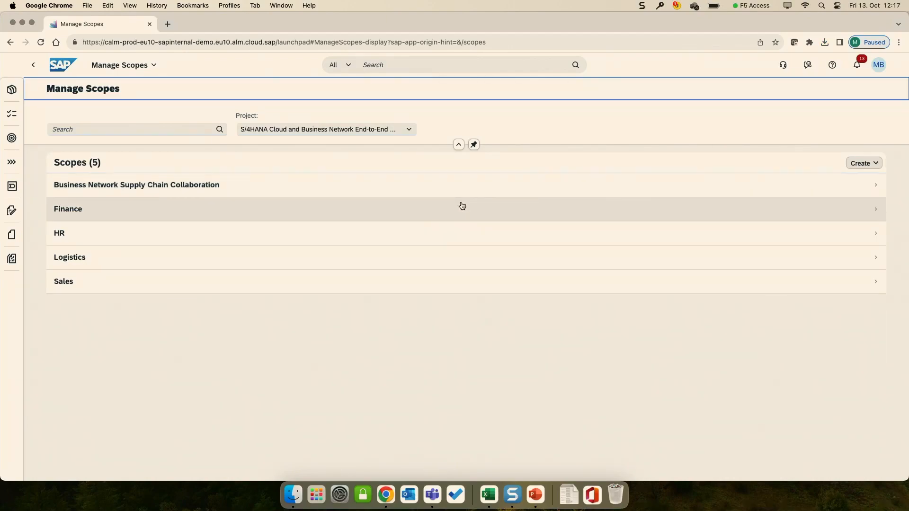
Step: Open the Business Network Supply Chain Collaboration scope for editing and examine the solution scenarios available for it
{"action": "left_click", "coordinate": [419, 187]}
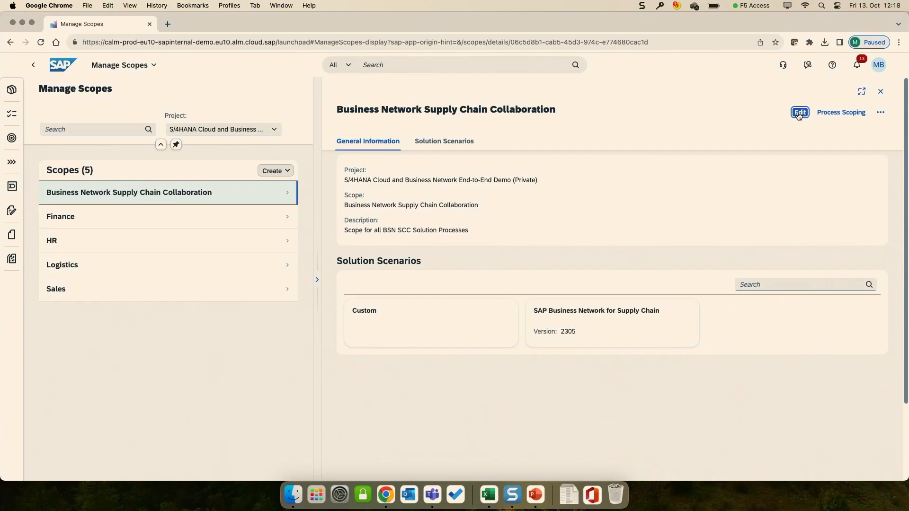
{"action": "left_click", "coordinate": [799, 113]}
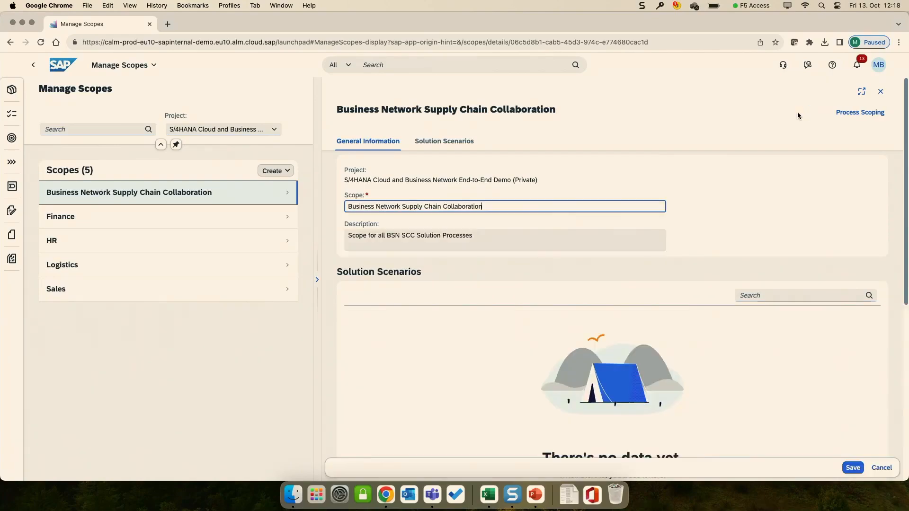
{"action": "scroll", "coordinate": [767, 243], "scroll_direction": "down", "scroll_amount": 3}
{"action": "scroll", "coordinate": [768, 241], "scroll_direction": "down", "scroll_amount": 1}
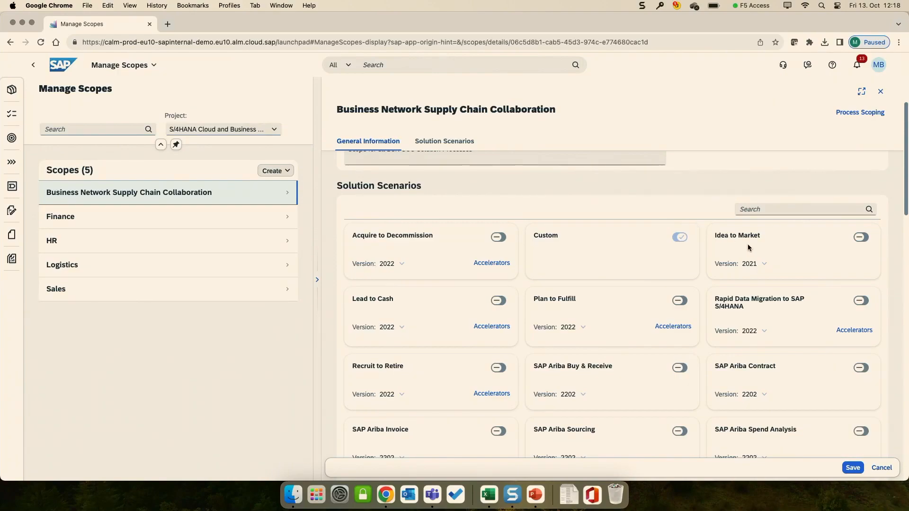
{"action": "scroll", "coordinate": [745, 243], "scroll_direction": "down", "scroll_amount": 4}
{"action": "scroll", "coordinate": [746, 243], "scroll_direction": "down", "scroll_amount": 3}
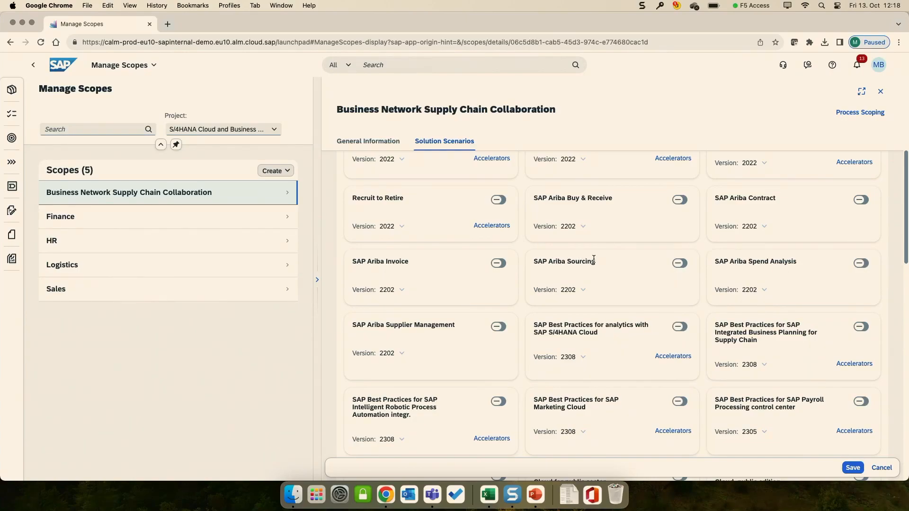
{"action": "scroll", "coordinate": [613, 217], "scroll_direction": "down", "scroll_amount": 8}
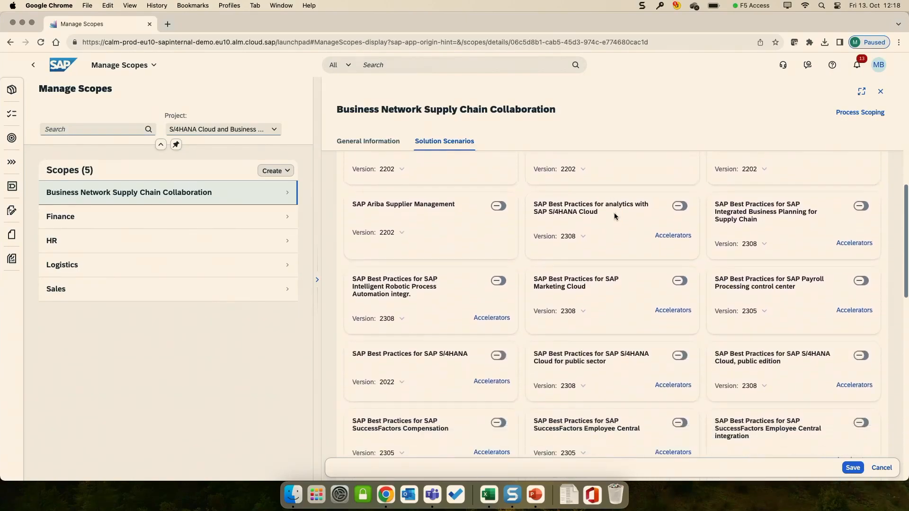
{"action": "scroll", "coordinate": [653, 252], "scroll_direction": "up", "scroll_amount": 10}
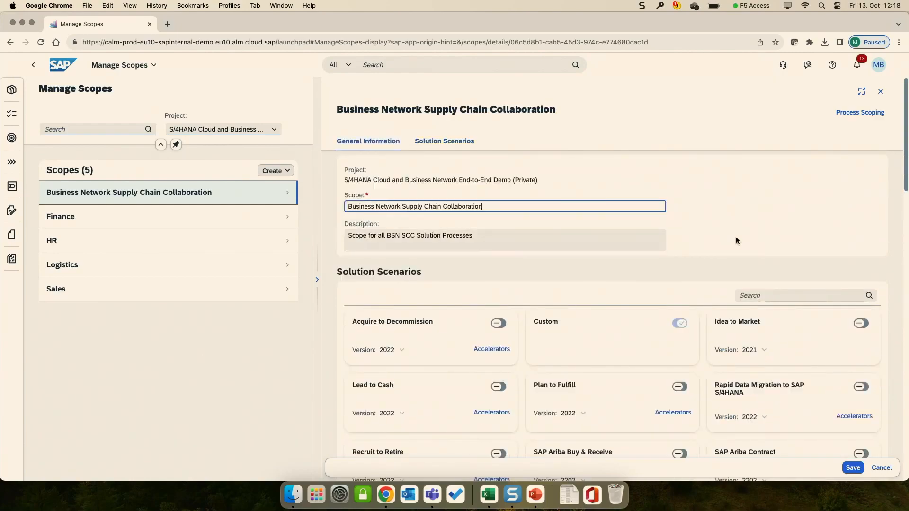
Step: Search the scope's solution scenarios for "s/4" and leave the scope editing without saving
{"action": "left_click", "coordinate": [766, 292]}
{"action": "type", "text": "s/4"}
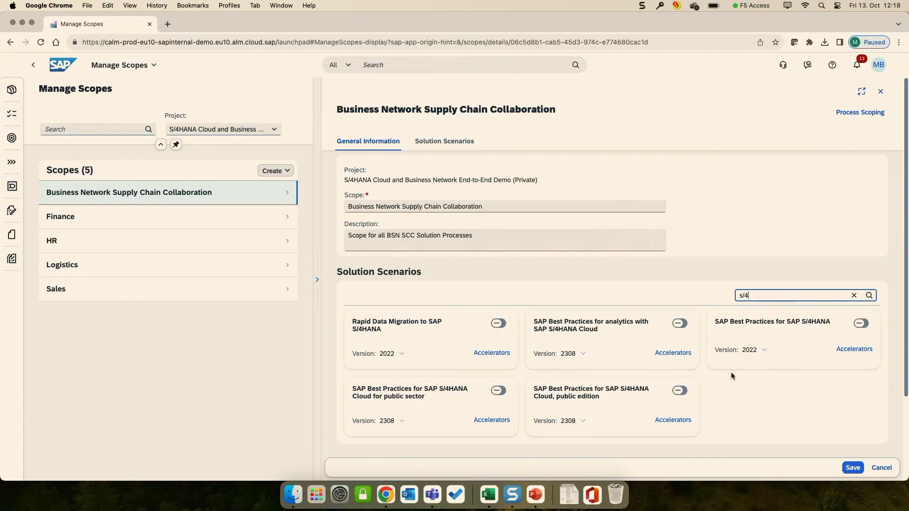
{"action": "left_click", "coordinate": [881, 467]}
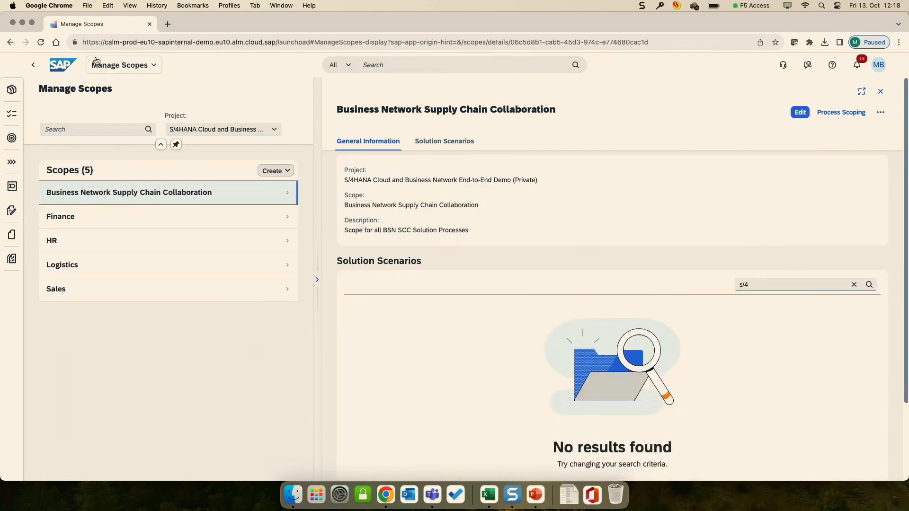
Step: Open process scoping for the Business Network Supply Chain Collaboration scope, then reopen it through the Processes app from the home page
{"action": "left_click", "coordinate": [843, 115]}
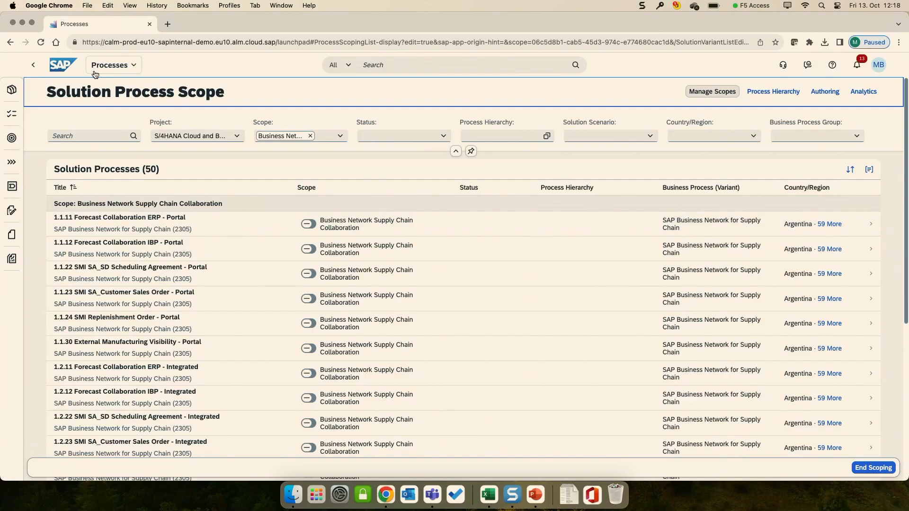
{"action": "left_click", "coordinate": [66, 70]}
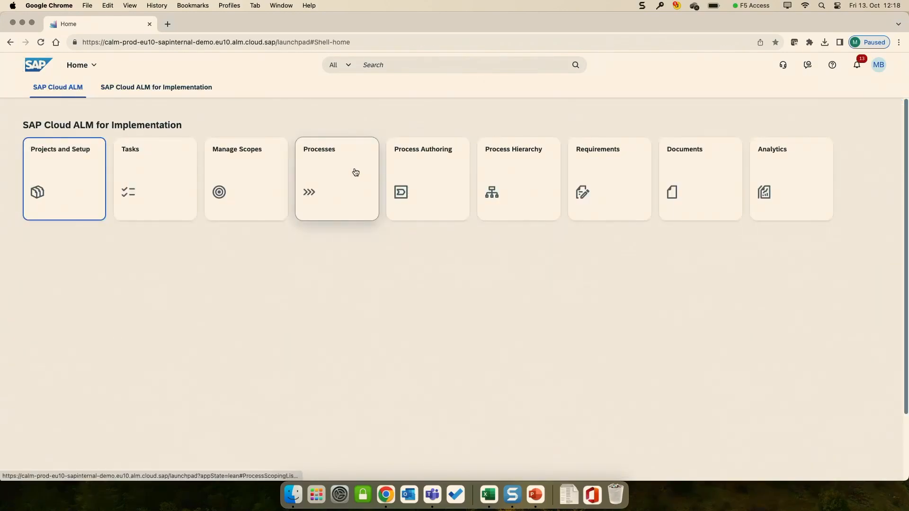
{"action": "left_click", "coordinate": [355, 172]}
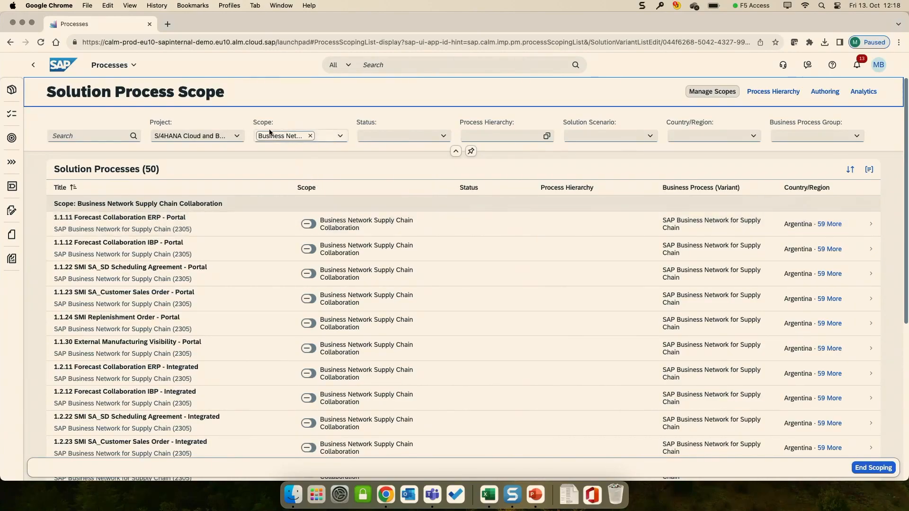
Step: Check which solution scenarios can be used as a filter and end the scoping of the solution processes
{"action": "left_click", "coordinate": [647, 137]}
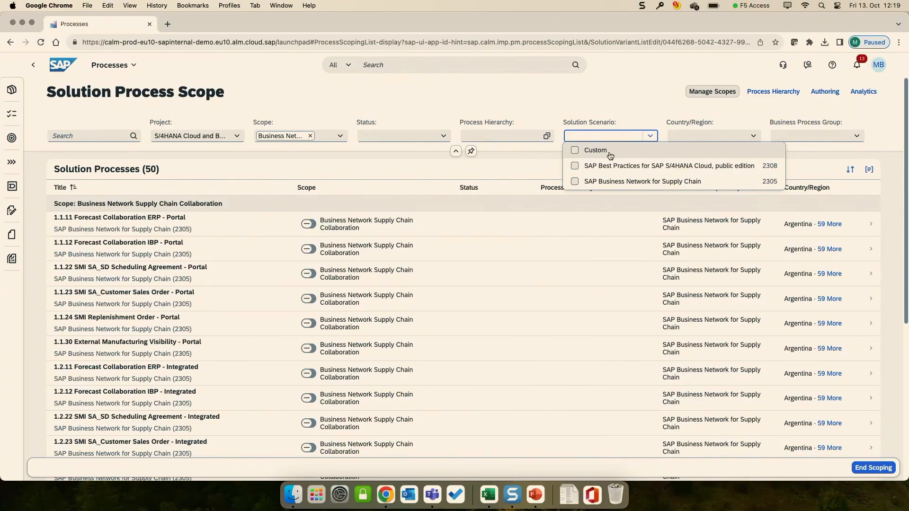
{"action": "left_click", "coordinate": [635, 116]}
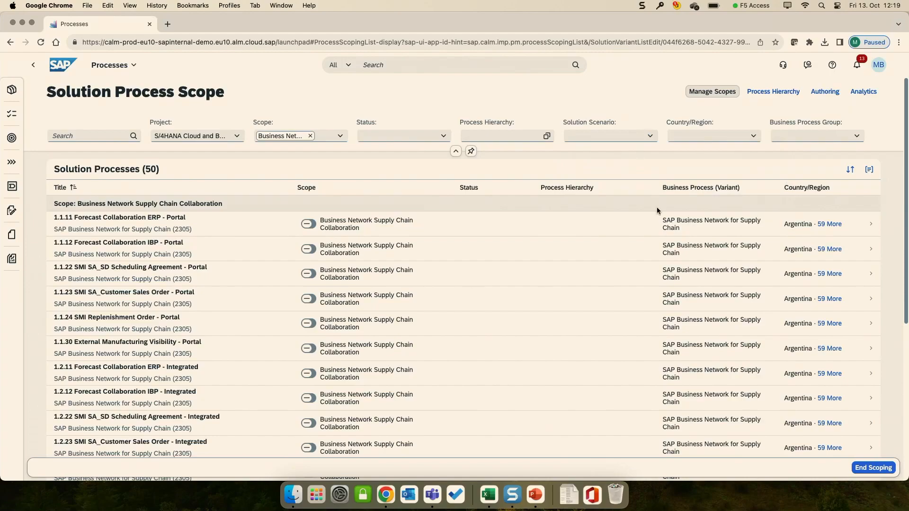
{"action": "left_click", "coordinate": [873, 468]}
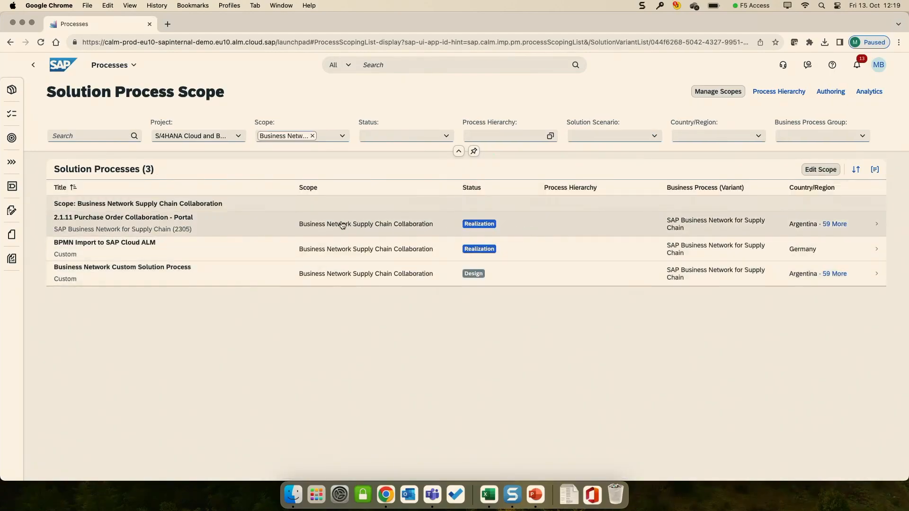
Step: Open the 2.1.11 Purchase Order Collaboration - Portal solution process and view its available status values without changing the status
{"action": "left_click", "coordinate": [387, 227]}
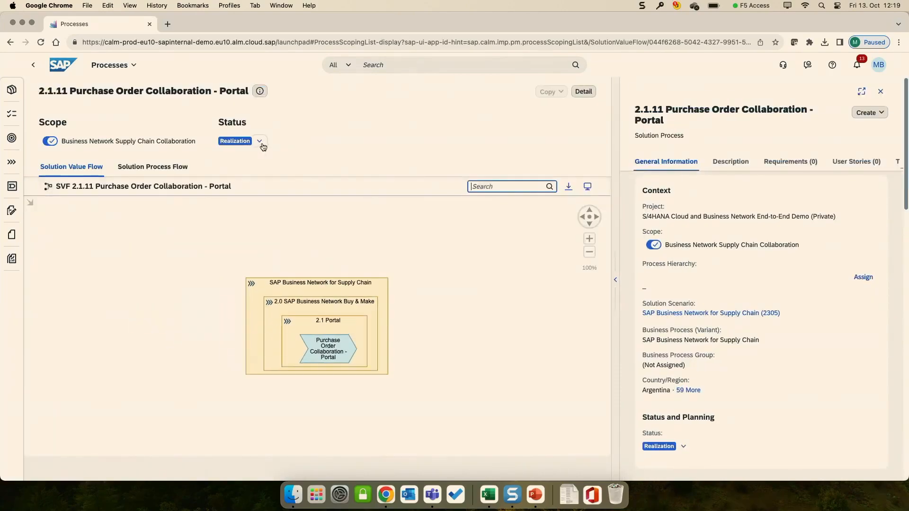
{"action": "left_click", "coordinate": [261, 143]}
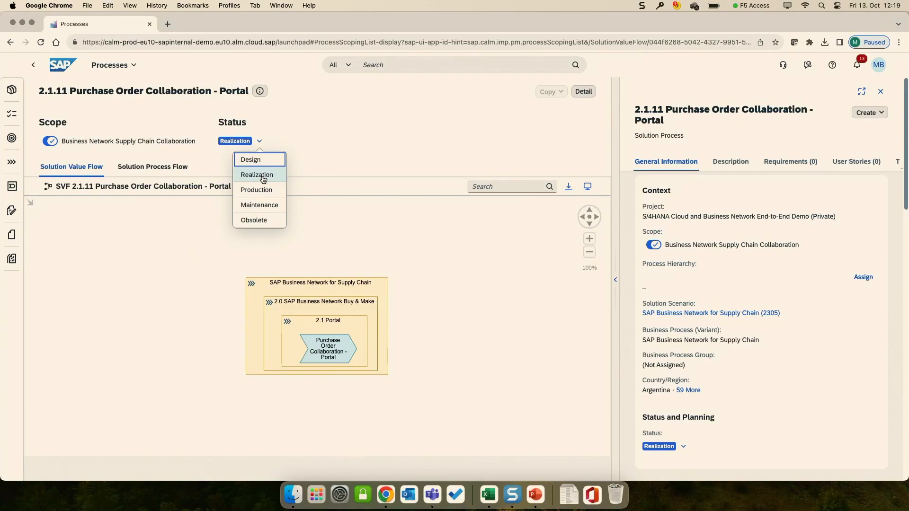
{"action": "left_click", "coordinate": [301, 151]}
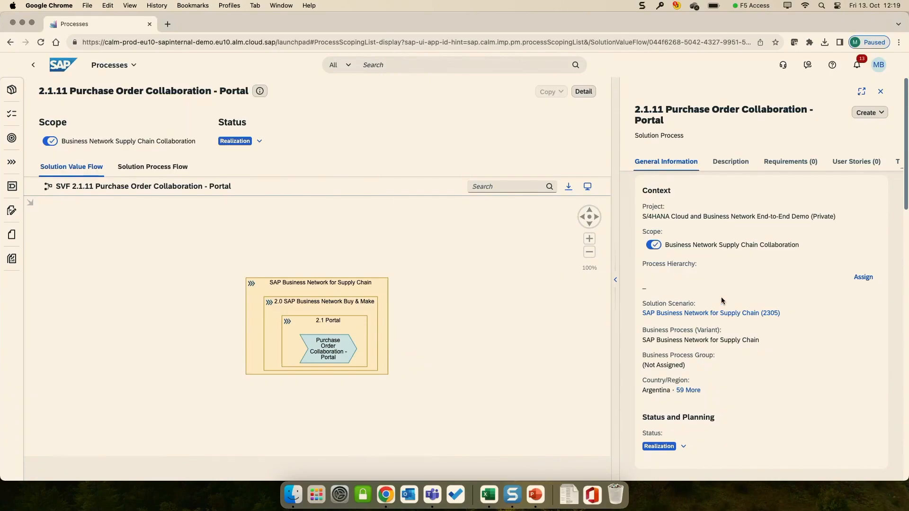
Step: Examine the solution process details from requirements through documents, including which item types can be created for it
{"action": "scroll", "coordinate": [721, 298], "scroll_direction": "down", "scroll_amount": 2}
{"action": "scroll", "coordinate": [721, 295], "scroll_direction": "down", "scroll_amount": 10}
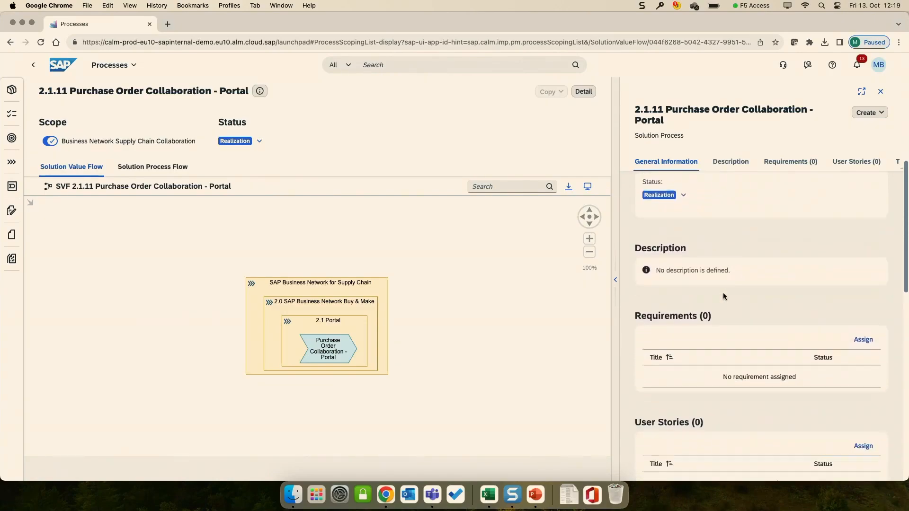
{"action": "left_click", "coordinate": [868, 113]}
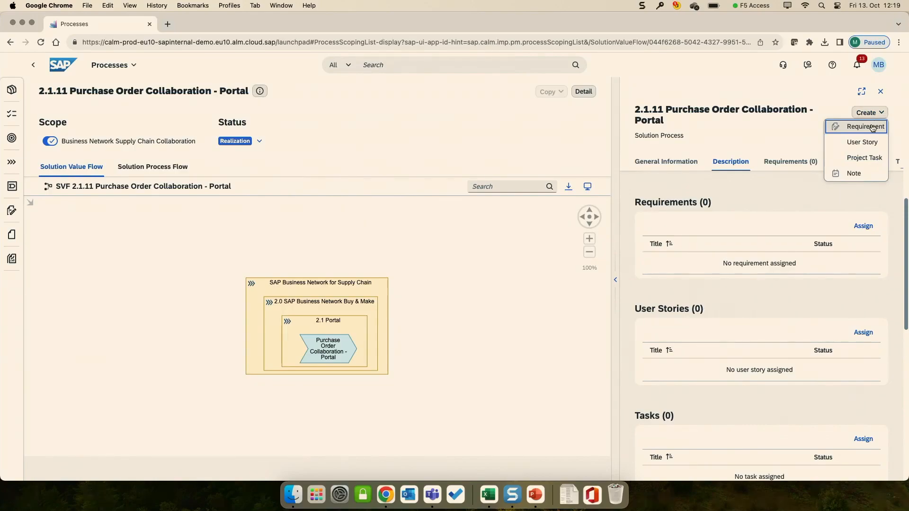
{"action": "left_click", "coordinate": [797, 194]}
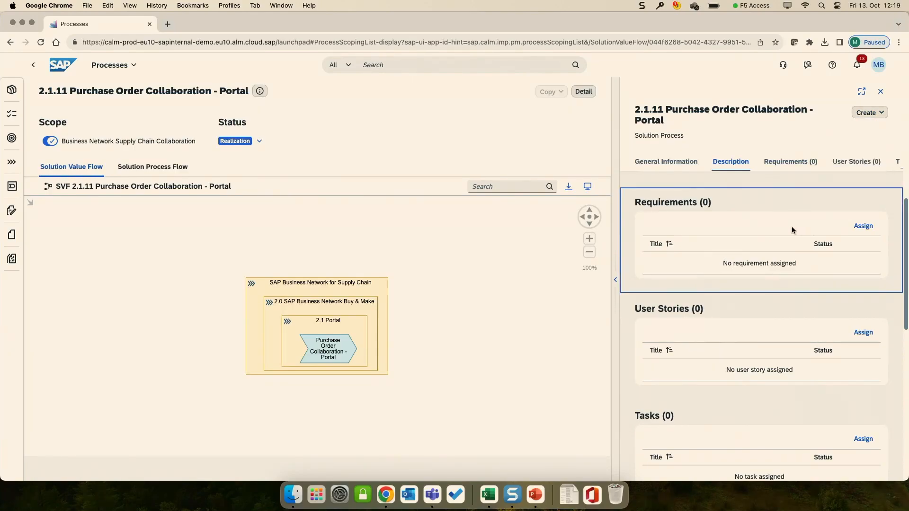
{"action": "scroll", "coordinate": [799, 234], "scroll_direction": "down", "scroll_amount": 5}
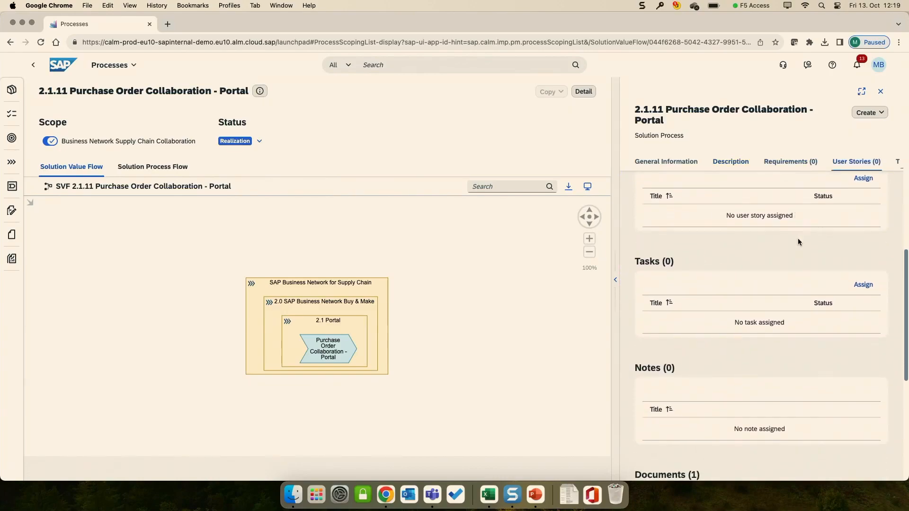
{"action": "scroll", "coordinate": [800, 242], "scroll_direction": "down", "scroll_amount": 6}
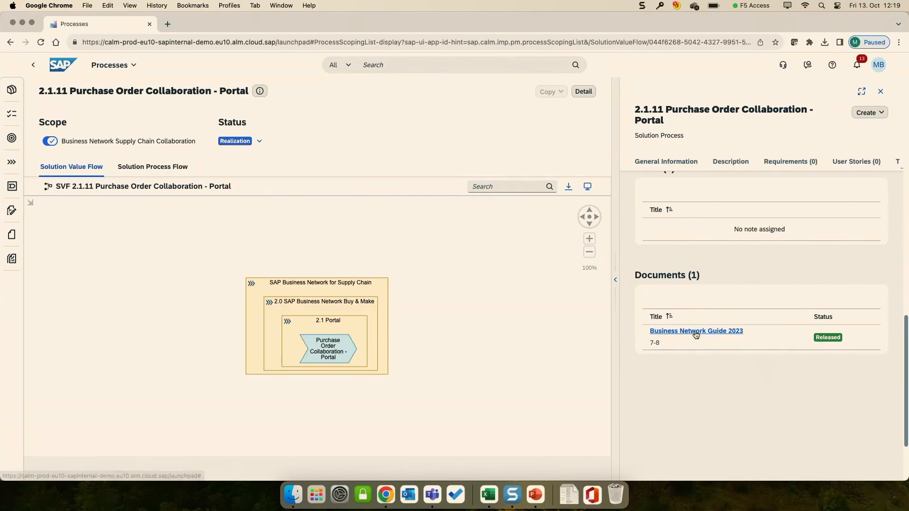
Step: Open the assigned Business Network Guide 2023 document and examine its additional information, related solution processes, process hierarchies and references
{"action": "triple_click", "coordinate": [695, 334]}
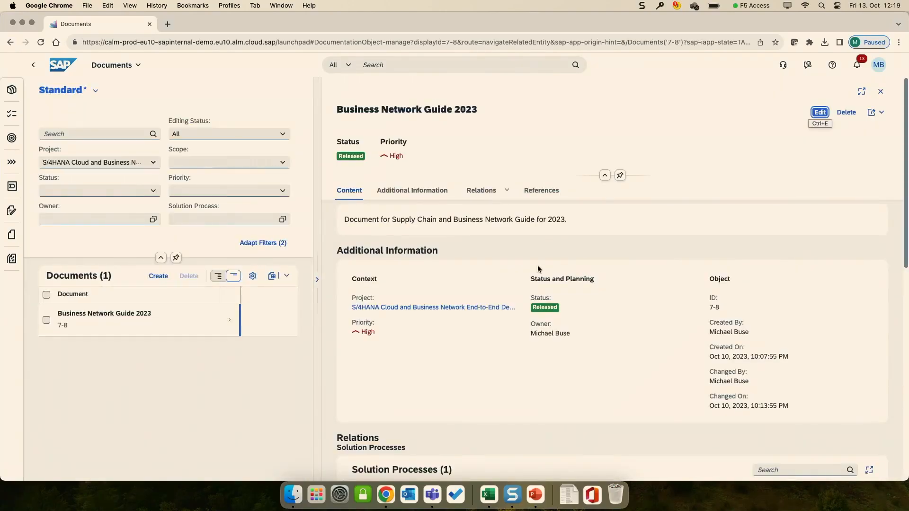
{"action": "scroll", "coordinate": [538, 265], "scroll_direction": "down", "scroll_amount": 2}
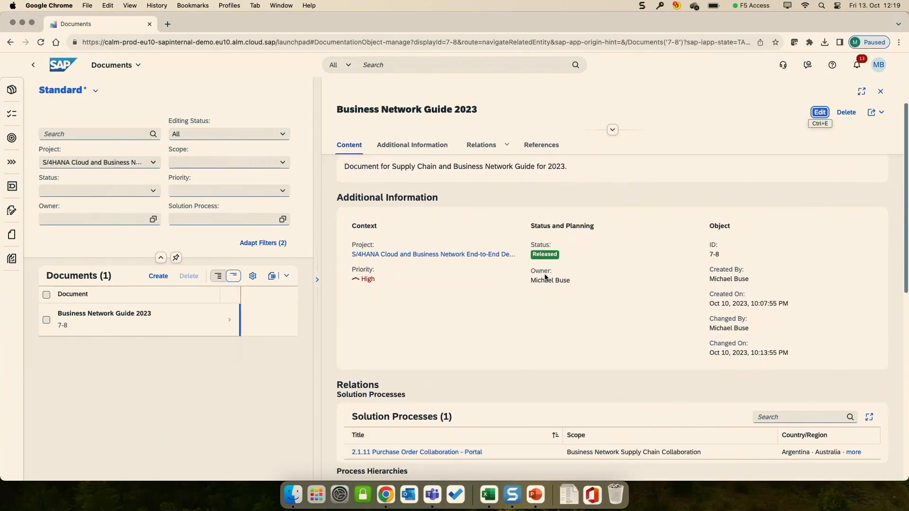
{"action": "scroll", "coordinate": [569, 273], "scroll_direction": "down", "scroll_amount": 1}
{"action": "scroll", "coordinate": [674, 254], "scroll_direction": "down", "scroll_amount": 4}
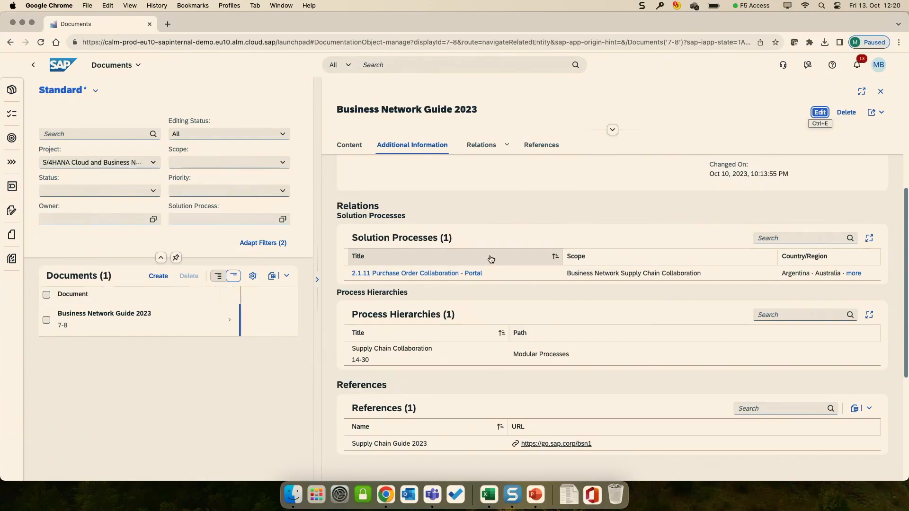
{"action": "scroll", "coordinate": [489, 245], "scroll_direction": "down", "scroll_amount": 1}
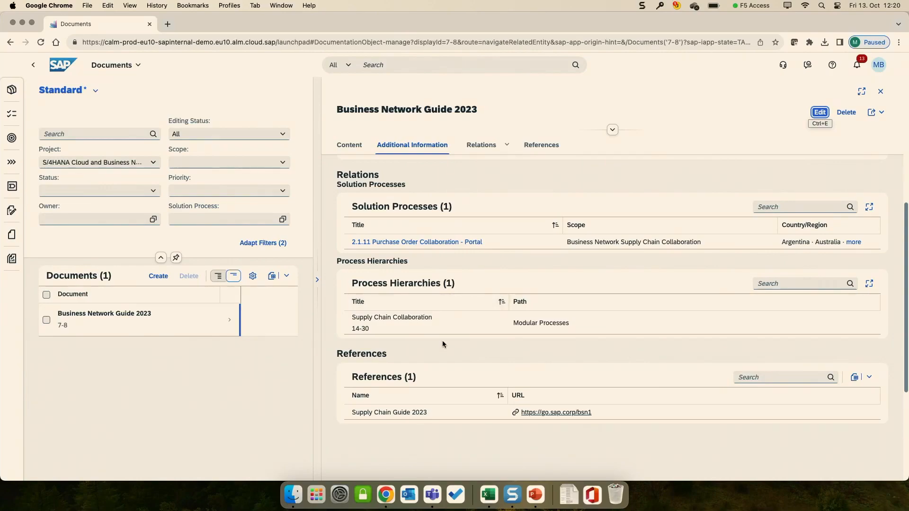
Step: Open the Supply Chain Guide 2023 reference link, highlight "sharepoint" in its web address and return to the solution process
{"action": "left_click", "coordinate": [556, 416]}
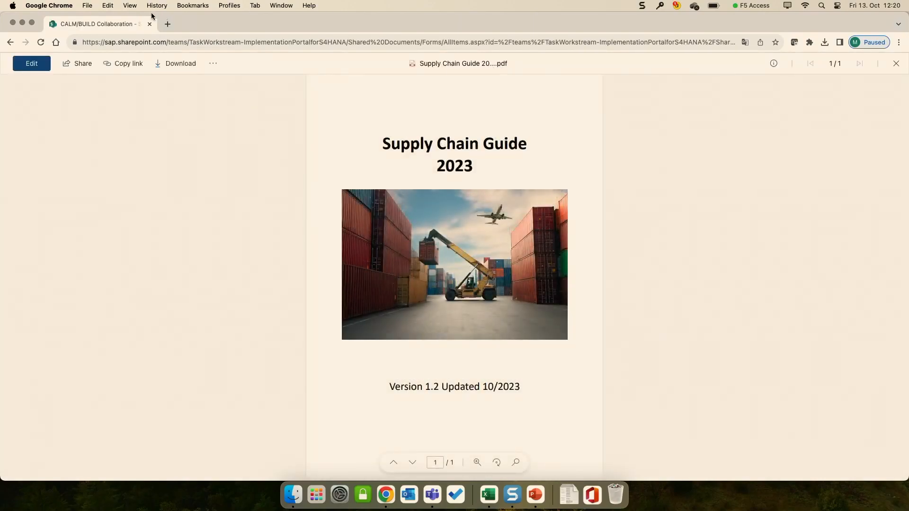
{"action": "left_click", "coordinate": [119, 42]}
{"action": "left_click_drag", "start_coordinate": [120, 42], "coordinate": [152, 45]}
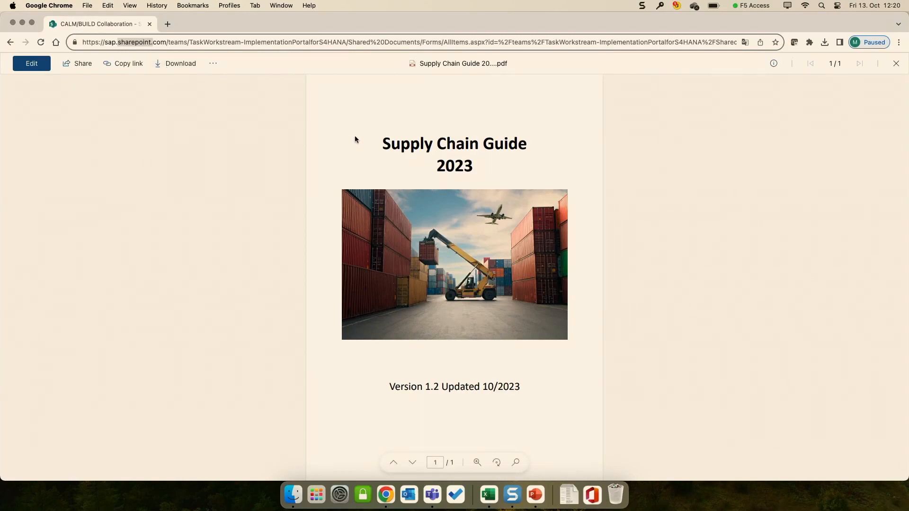
{"action": "left_click", "coordinate": [10, 43]}
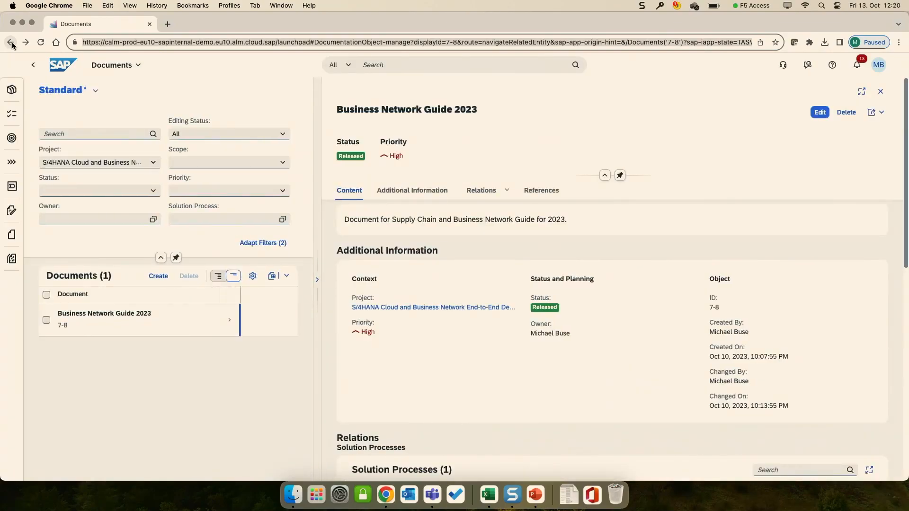
{"action": "left_click", "coordinate": [33, 64]}
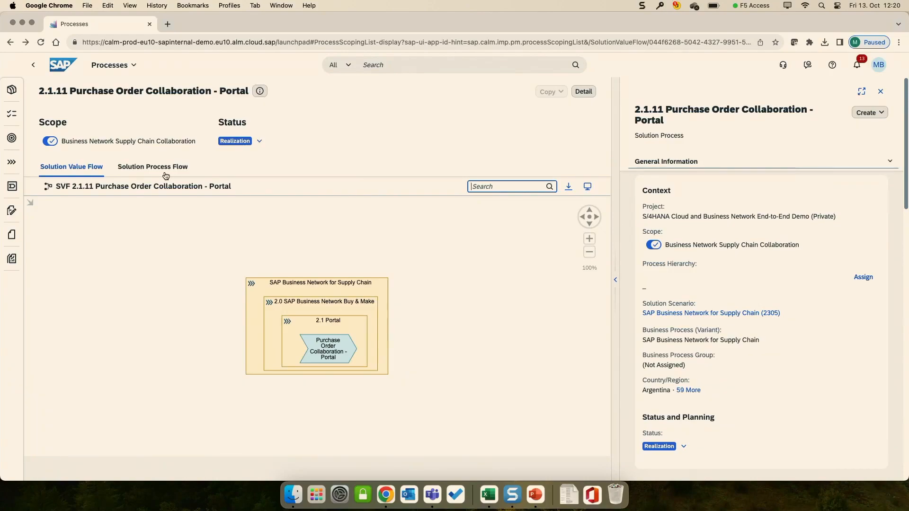
Step: Show the Solution Process Flow of 2.1.11 Purchase Order Collaboration - Portal and examine the diagram in detail and as a whole
{"action": "left_click", "coordinate": [165, 169]}
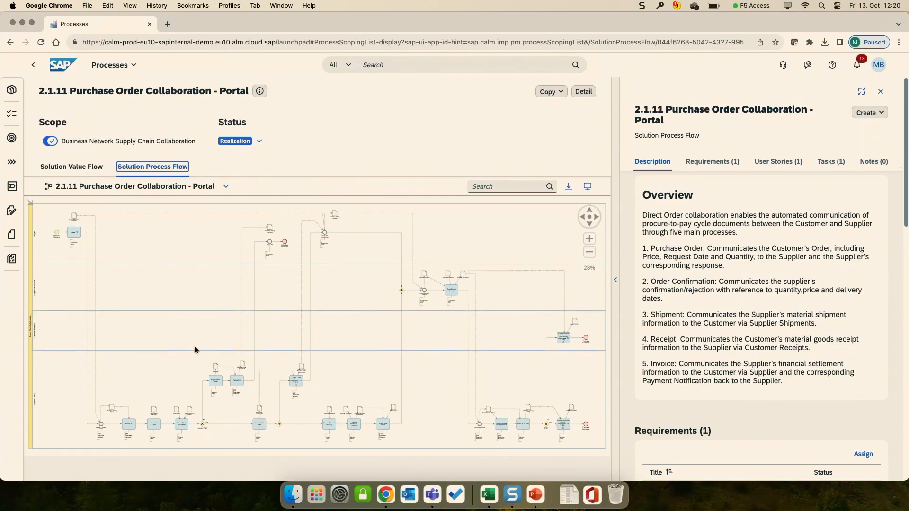
{"action": "scroll", "coordinate": [194, 348], "scroll_direction": "up", "scroll_amount": 5}
{"action": "scroll", "coordinate": [180, 274], "scroll_direction": "up", "scroll_amount": 5}
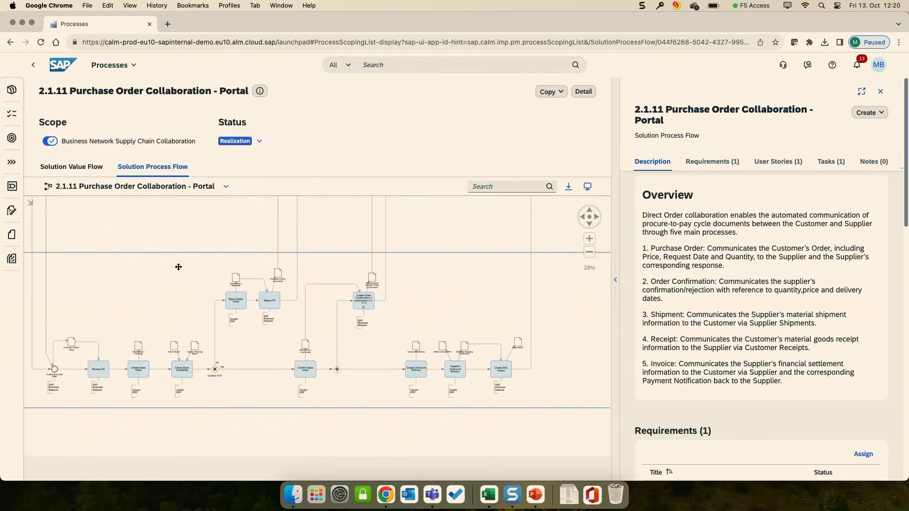
{"action": "scroll", "coordinate": [190, 284], "scroll_direction": "up", "scroll_amount": 1}
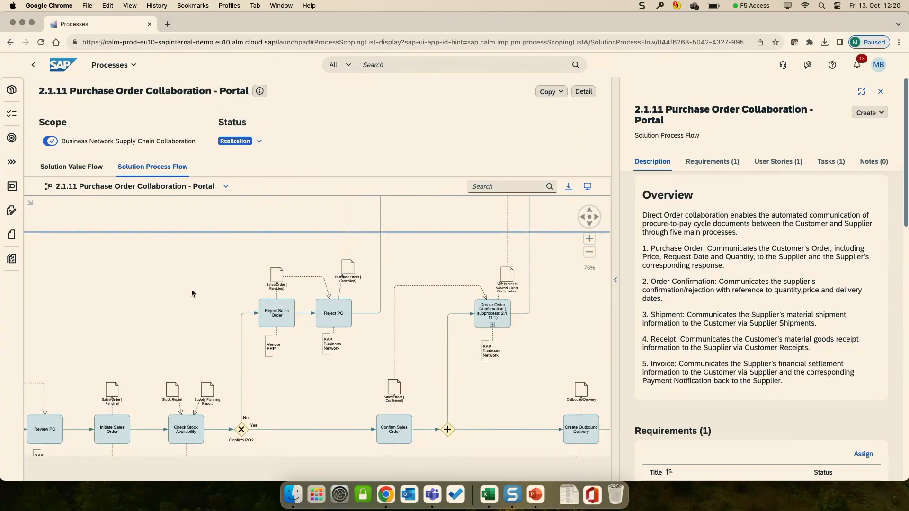
{"action": "scroll", "coordinate": [191, 290], "scroll_direction": "down", "scroll_amount": 5}
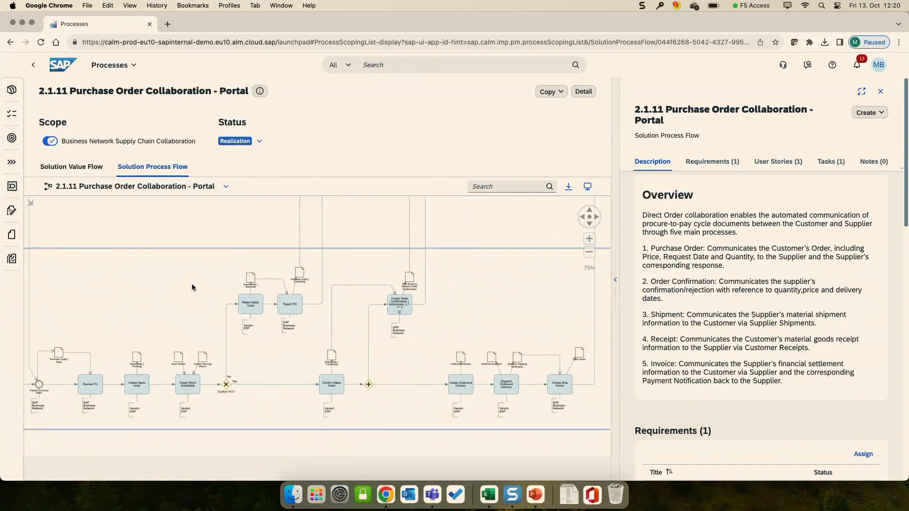
{"action": "scroll", "coordinate": [192, 283], "scroll_direction": "down", "scroll_amount": 4}
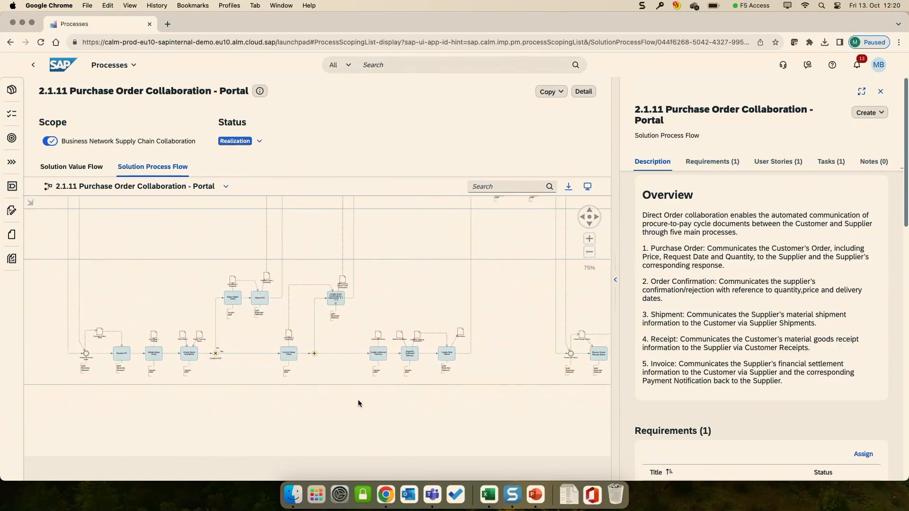
{"action": "left_click_drag", "start_coordinate": [359, 401], "coordinate": [359, 442]}
{"action": "left_click_drag", "start_coordinate": [490, 354], "coordinate": [350, 379]}
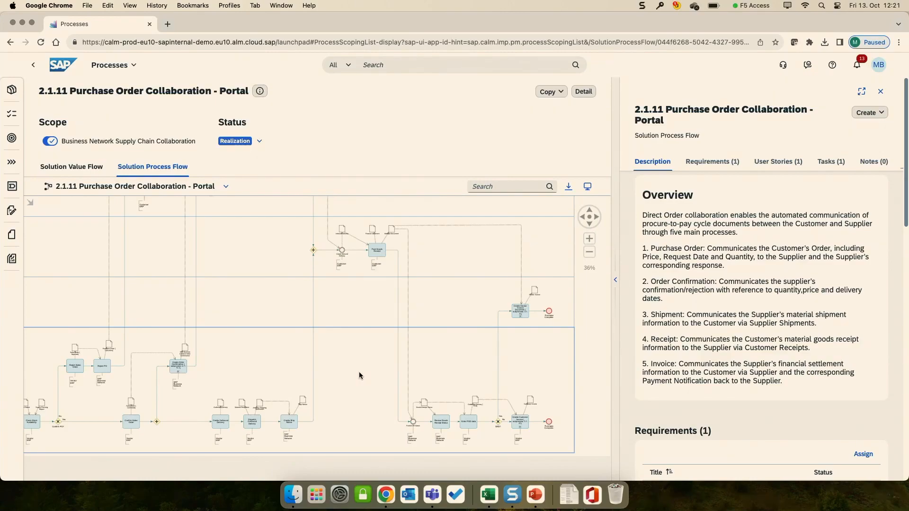
{"action": "scroll", "coordinate": [359, 371], "scroll_direction": "down", "scroll_amount": 5}
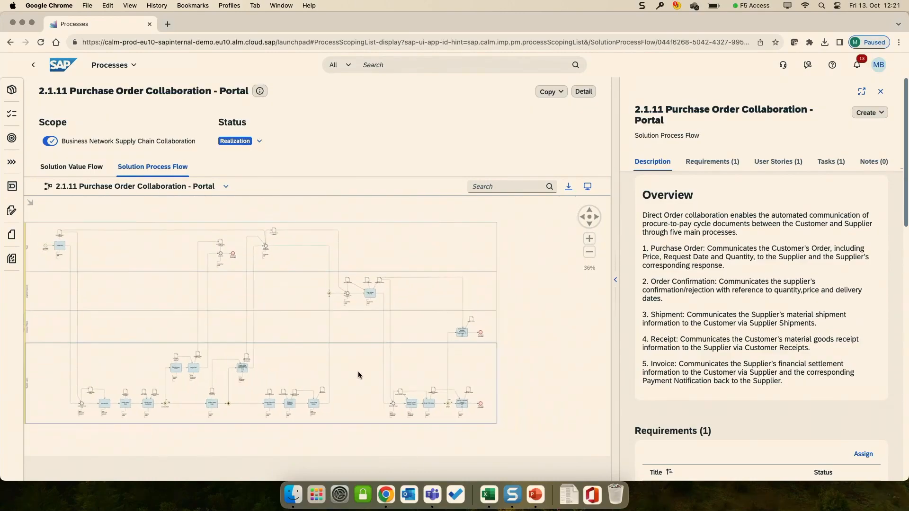
{"action": "scroll", "coordinate": [358, 371], "scroll_direction": "down", "scroll_amount": 2}
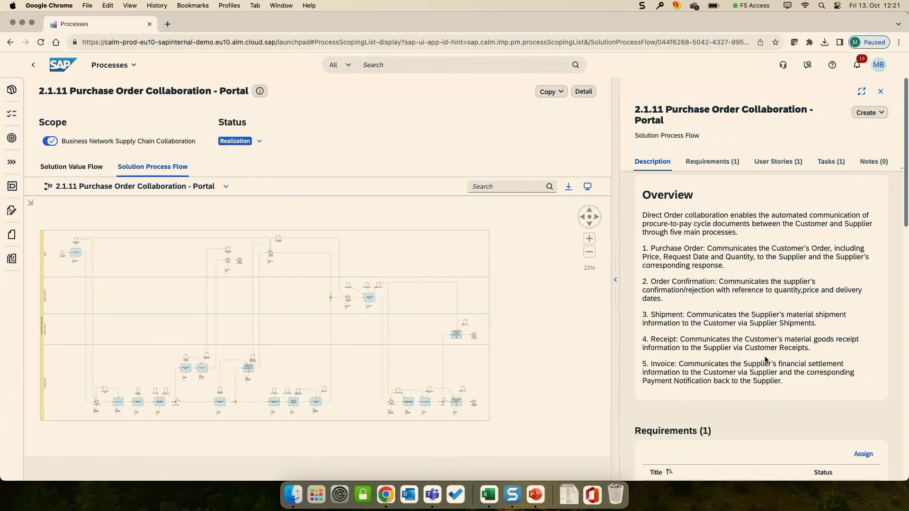
Step: Select the Post Goods Receipt activity in the flow, read its description and display the options for creating items from it
{"action": "scroll", "coordinate": [379, 324], "scroll_direction": "up", "scroll_amount": 3}
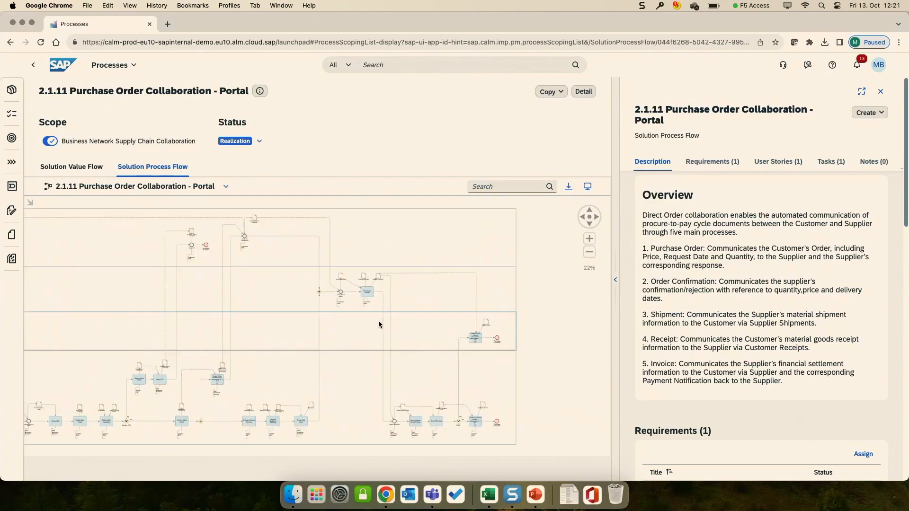
{"action": "scroll", "coordinate": [379, 324], "scroll_direction": "up", "scroll_amount": 5}
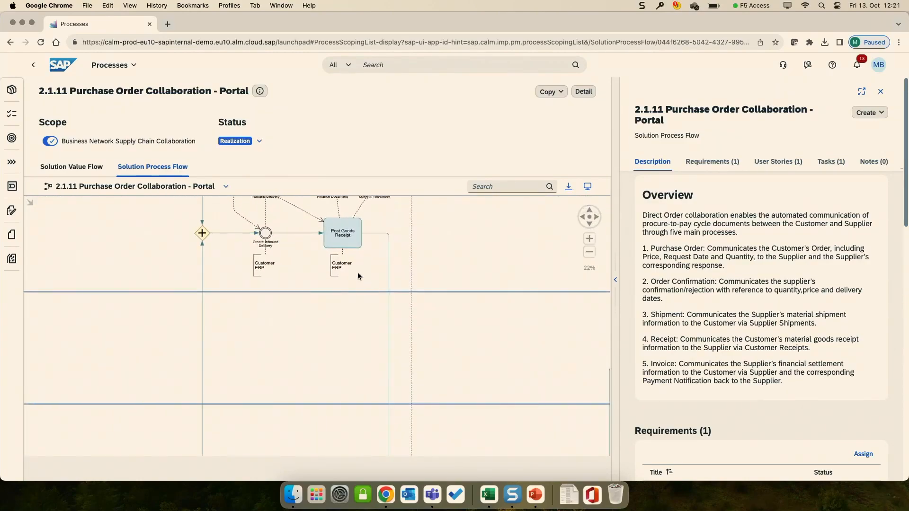
{"action": "left_click", "coordinate": [351, 250]}
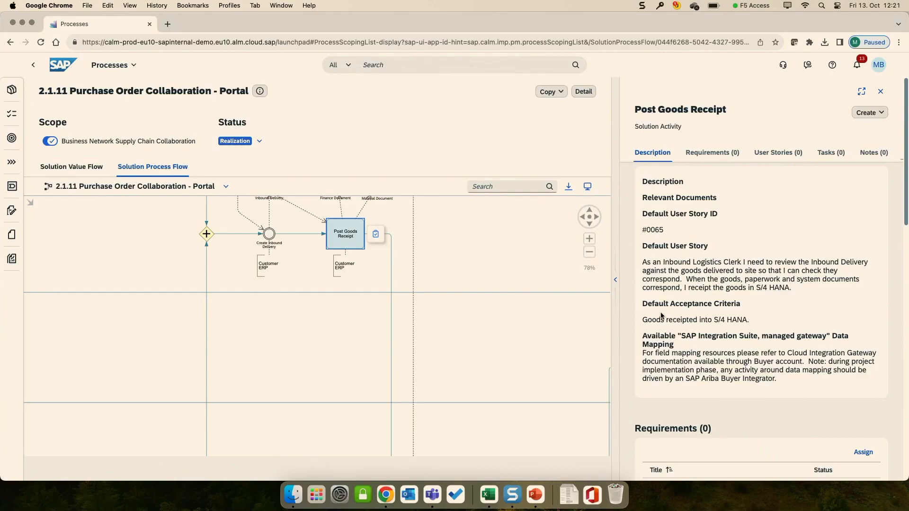
{"action": "scroll", "coordinate": [739, 318], "scroll_direction": "down", "scroll_amount": 1}
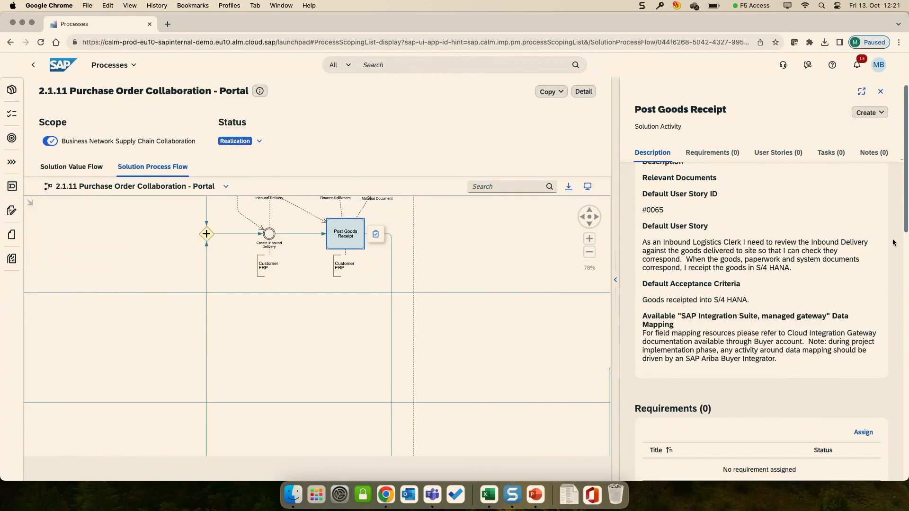
{"action": "left_click", "coordinate": [375, 234]}
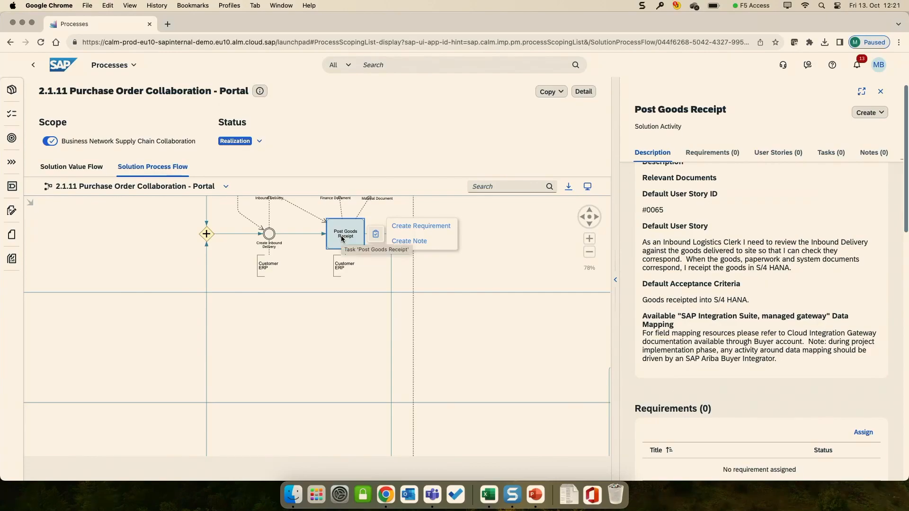
Step: Review the requirements, user stories, tasks, notes and documents sections of the Post Goods Receipt activity and close its details
{"action": "scroll", "coordinate": [736, 287], "scroll_direction": "down", "scroll_amount": 10}
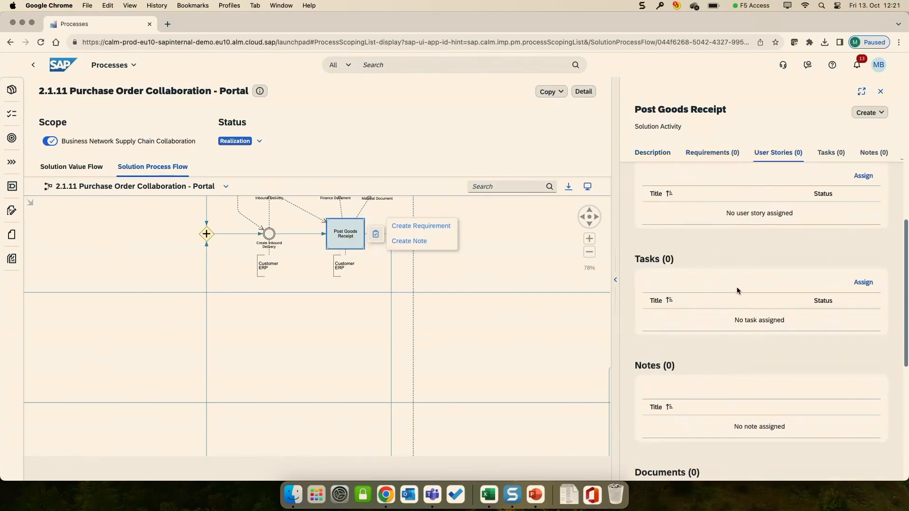
{"action": "scroll", "coordinate": [709, 267], "scroll_direction": "up", "scroll_amount": 5}
{"action": "scroll", "coordinate": [723, 270], "scroll_direction": "down", "scroll_amount": 8}
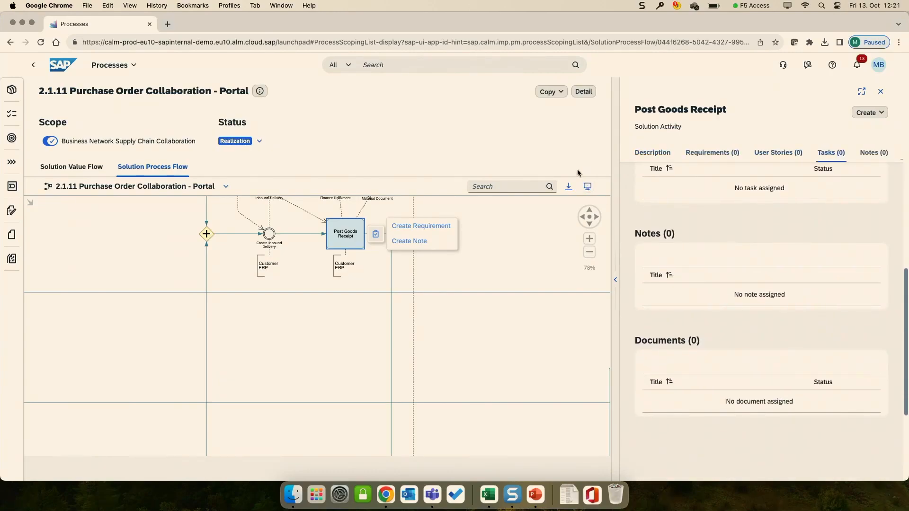
{"action": "left_click", "coordinate": [573, 158]}
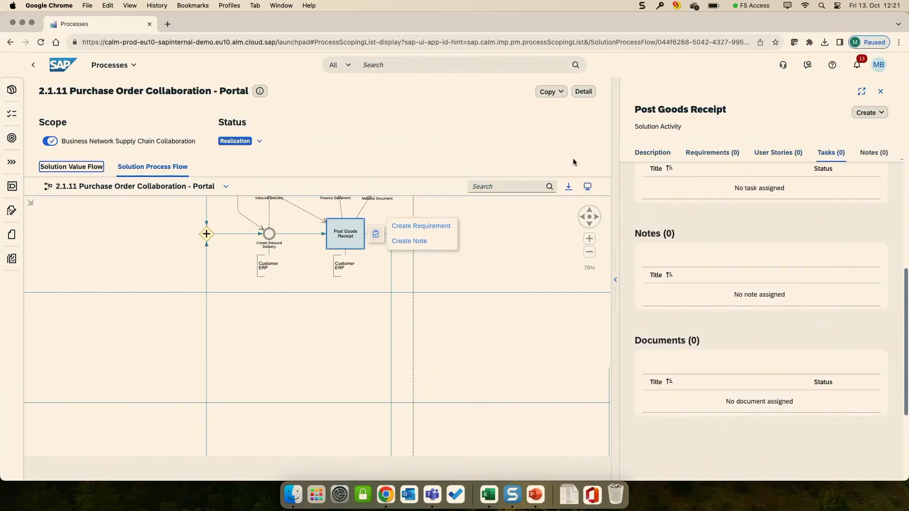
{"action": "left_click", "coordinate": [880, 92]}
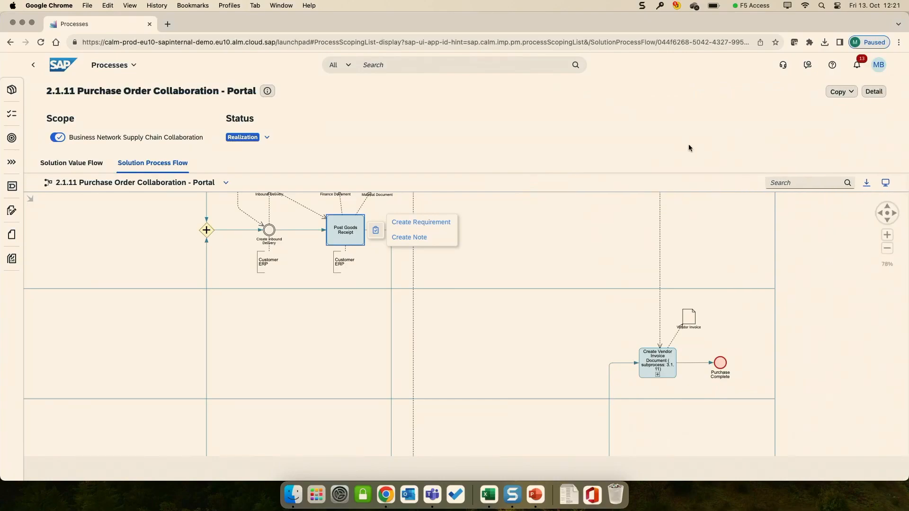
Step: Reload the Solution Process Flow of 2.1.11 Purchase Order Collaboration - Portal and open its assigned Requirement for Business Network Extension
{"action": "left_click", "coordinate": [99, 162]}
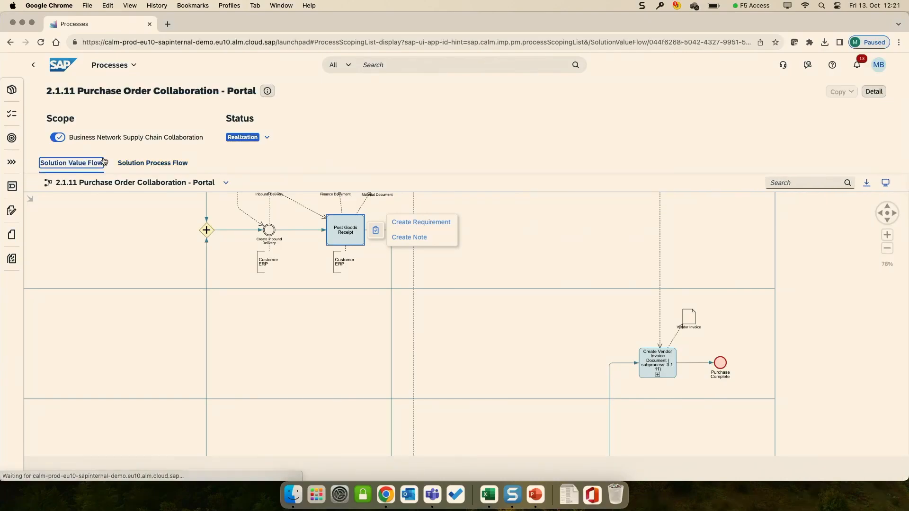
{"action": "left_click", "coordinate": [152, 163]}
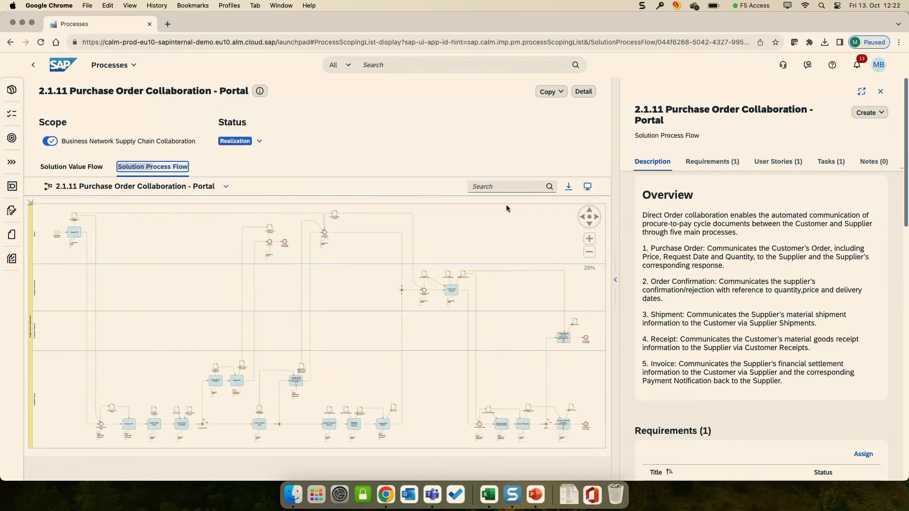
{"action": "scroll", "coordinate": [856, 361], "scroll_direction": "down", "scroll_amount": 5}
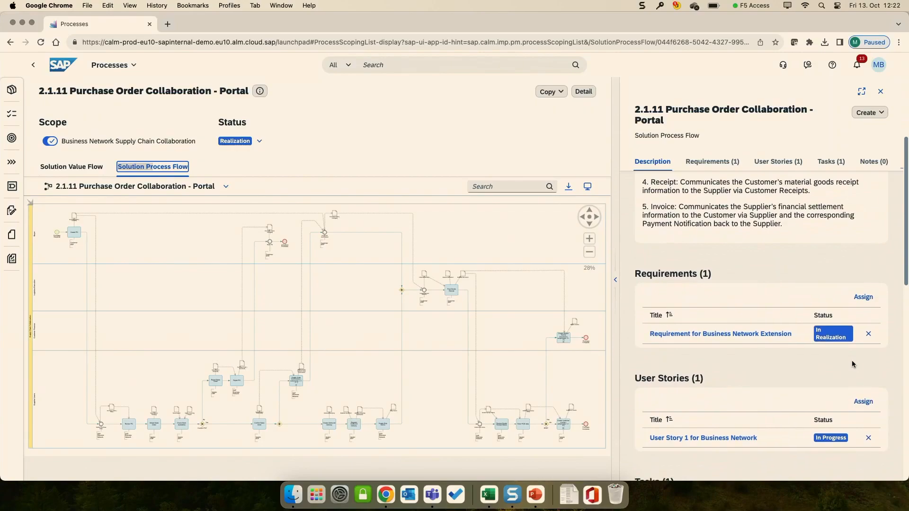
{"action": "left_click", "coordinate": [720, 334]}
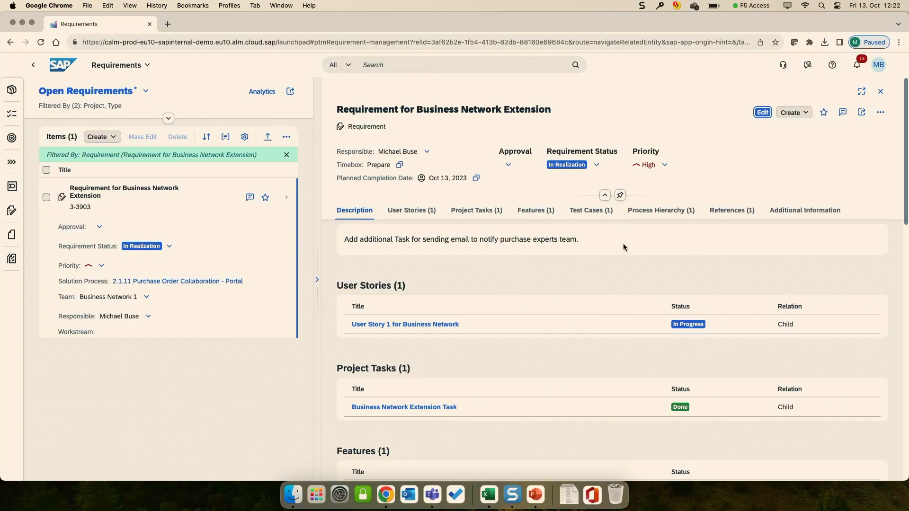
Step: Examine the requirement's description, user stories, tasks, features, test cases, process hierarchy, references and additional information, and return to the process flow
{"action": "scroll", "coordinate": [504, 235], "scroll_direction": "down", "scroll_amount": 1}
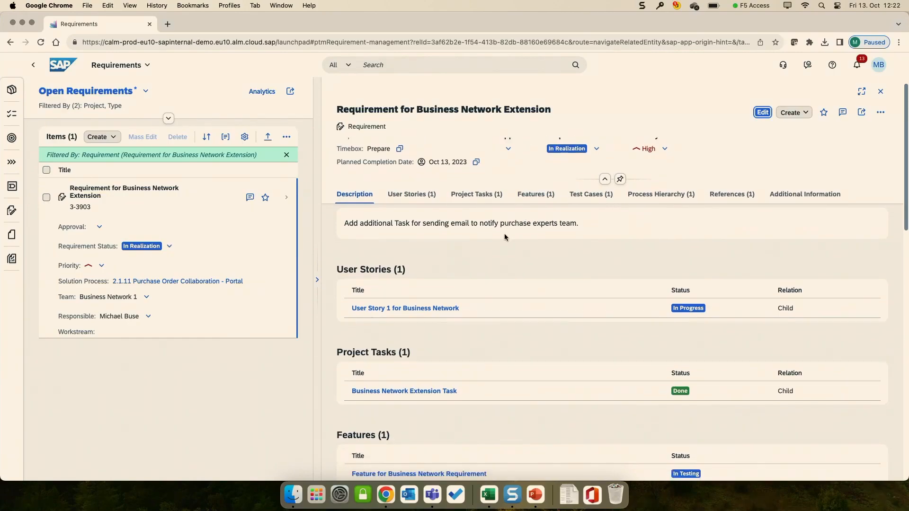
{"action": "scroll", "coordinate": [526, 240], "scroll_direction": "down", "scroll_amount": 2}
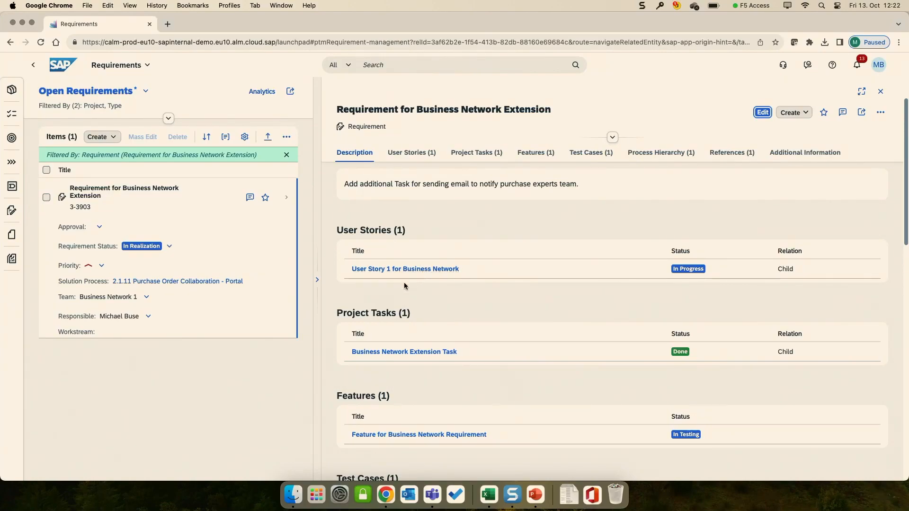
{"action": "scroll", "coordinate": [453, 322], "scroll_direction": "down", "scroll_amount": 2}
{"action": "scroll", "coordinate": [453, 321], "scroll_direction": "down", "scroll_amount": 1}
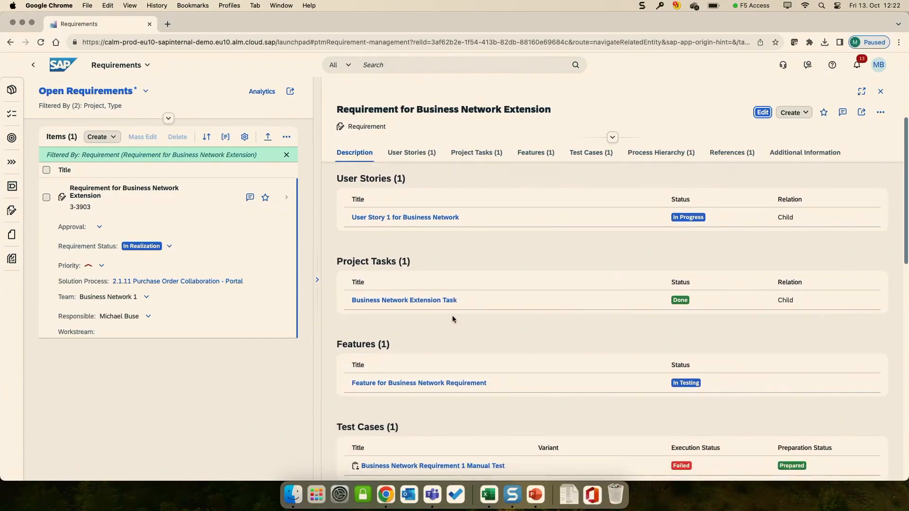
{"action": "scroll", "coordinate": [452, 319], "scroll_direction": "down", "scroll_amount": 3}
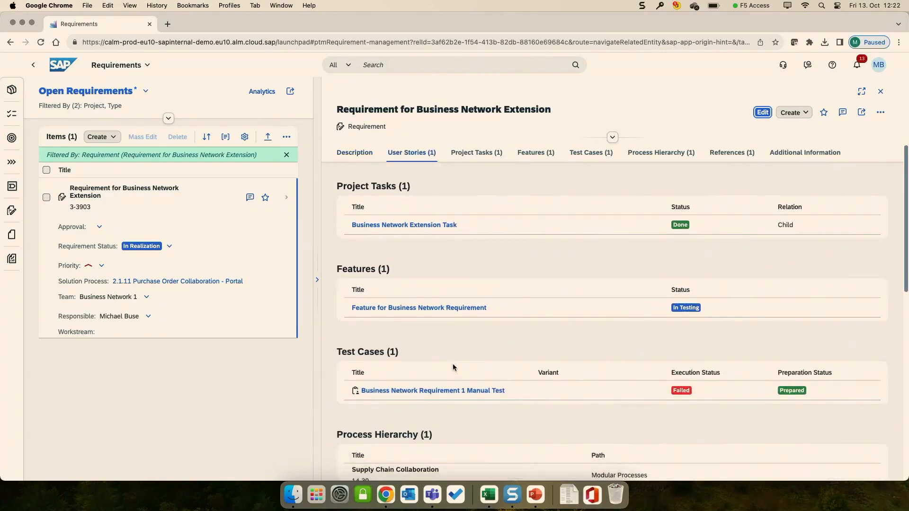
{"action": "scroll", "coordinate": [462, 304], "scroll_direction": "down", "scroll_amount": 4}
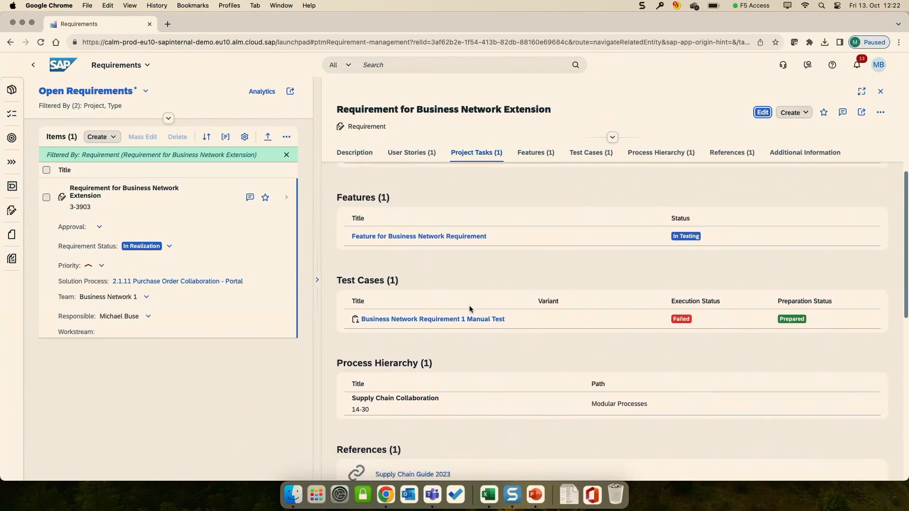
{"action": "scroll", "coordinate": [438, 369], "scroll_direction": "down", "scroll_amount": 3}
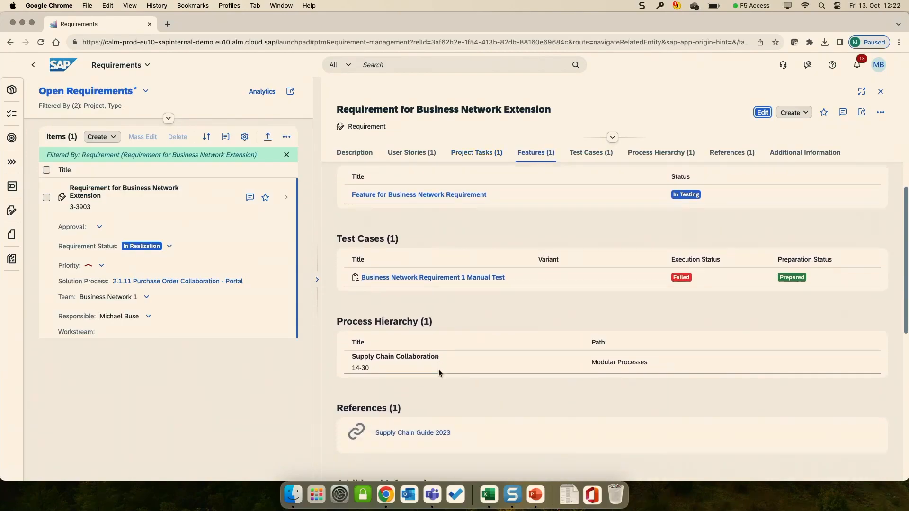
{"action": "scroll", "coordinate": [456, 330], "scroll_direction": "down", "scroll_amount": 2}
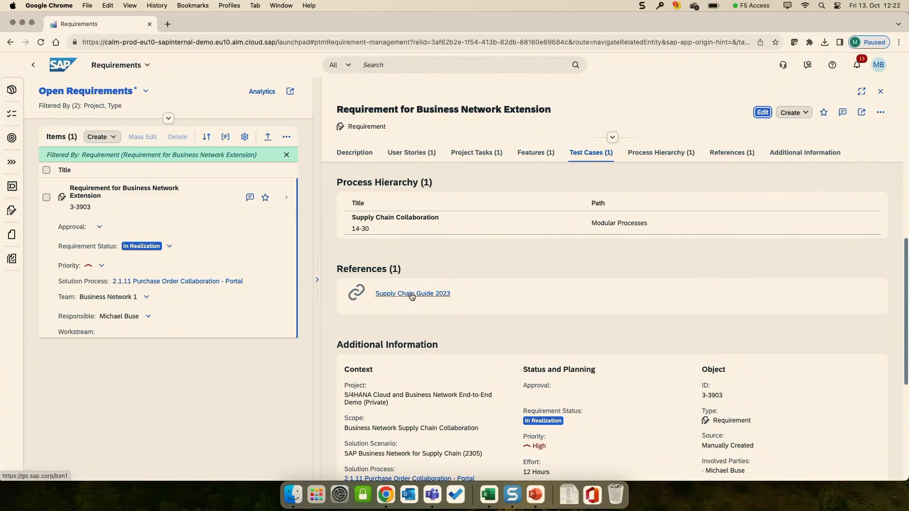
{"action": "scroll", "coordinate": [437, 299], "scroll_direction": "down", "scroll_amount": 4}
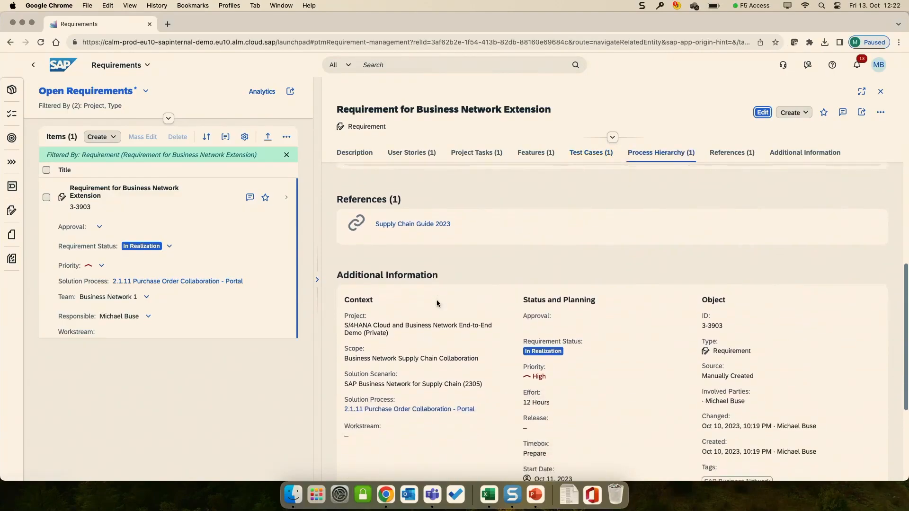
{"action": "scroll", "coordinate": [436, 299], "scroll_direction": "down", "scroll_amount": 1}
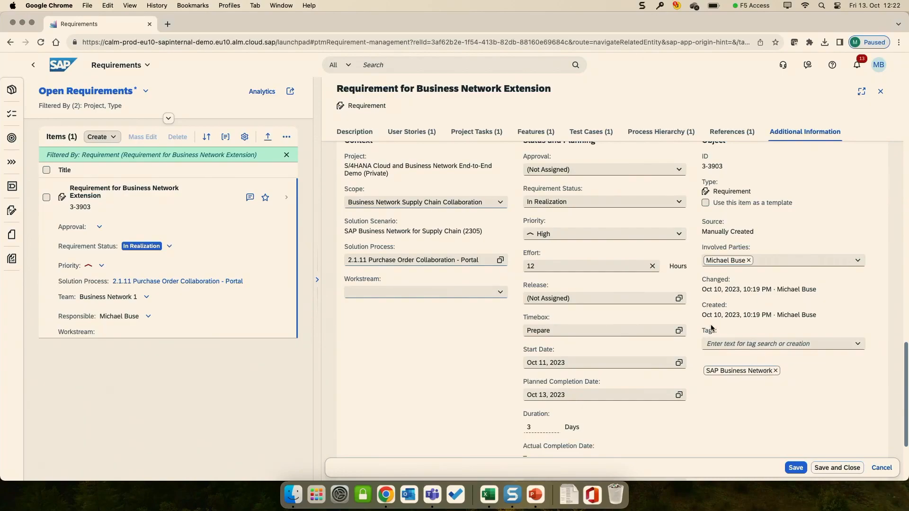
{"action": "left_click", "coordinate": [36, 67]}
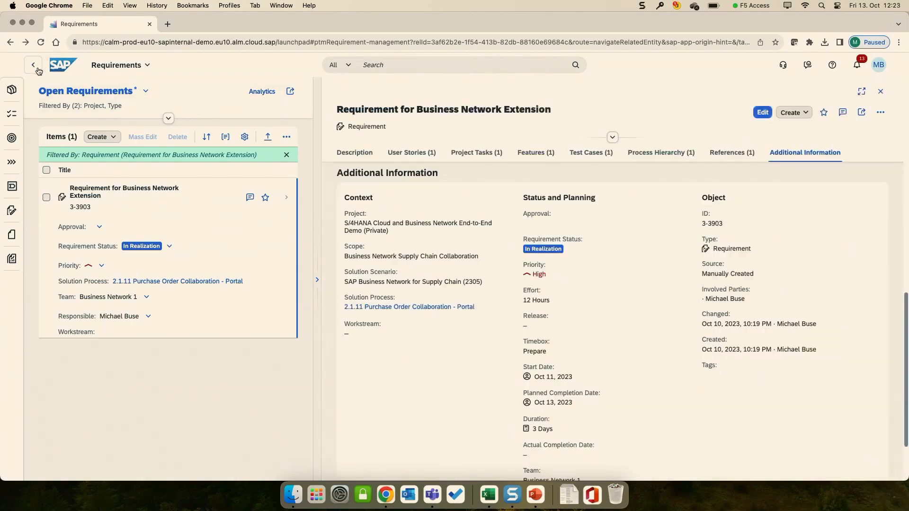
{"action": "left_click", "coordinate": [34, 67]}
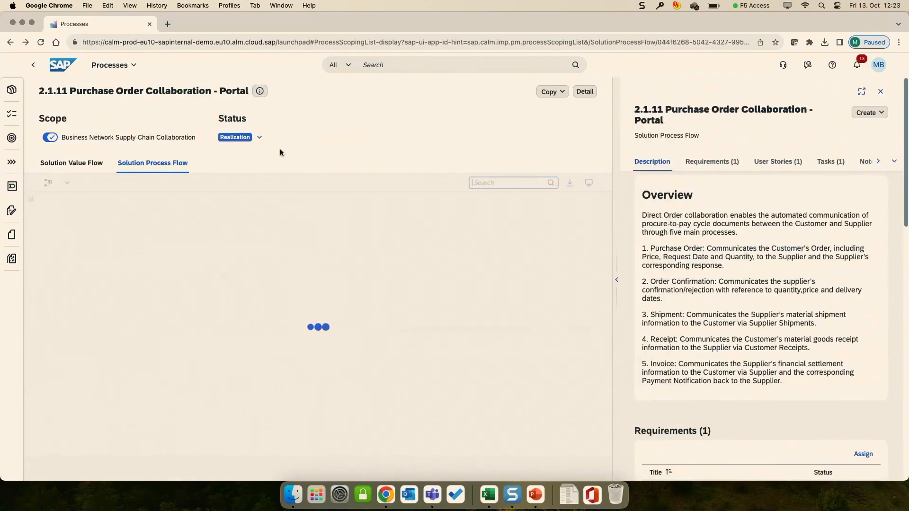
Step: Copy the solution process flow diagram and save it as "Copy of 2.1.11 Purchase Order Collaboration - Portal"
{"action": "left_click", "coordinate": [549, 91]}
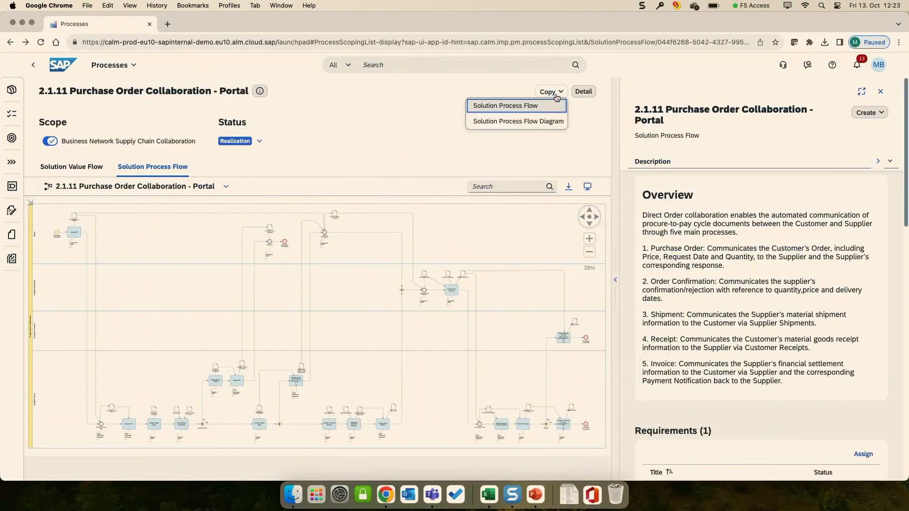
{"action": "left_click", "coordinate": [529, 124]}
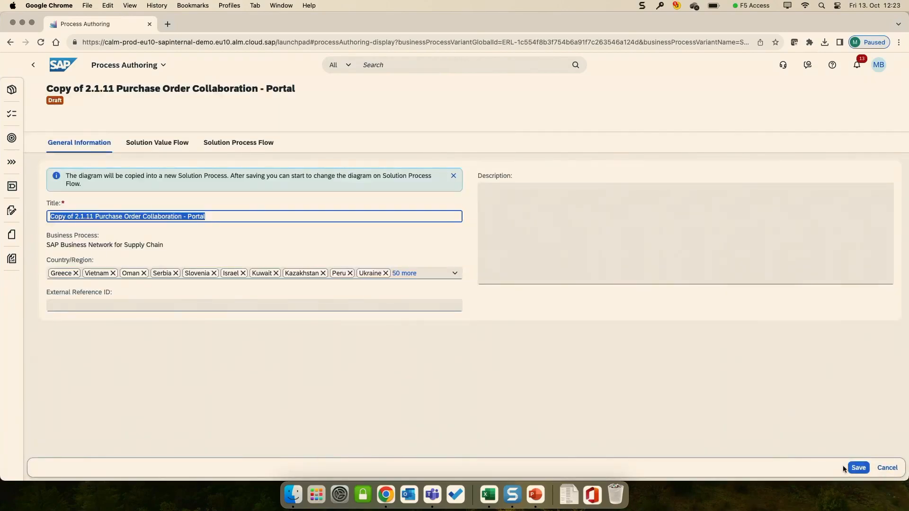
{"action": "left_click", "coordinate": [858, 467]}
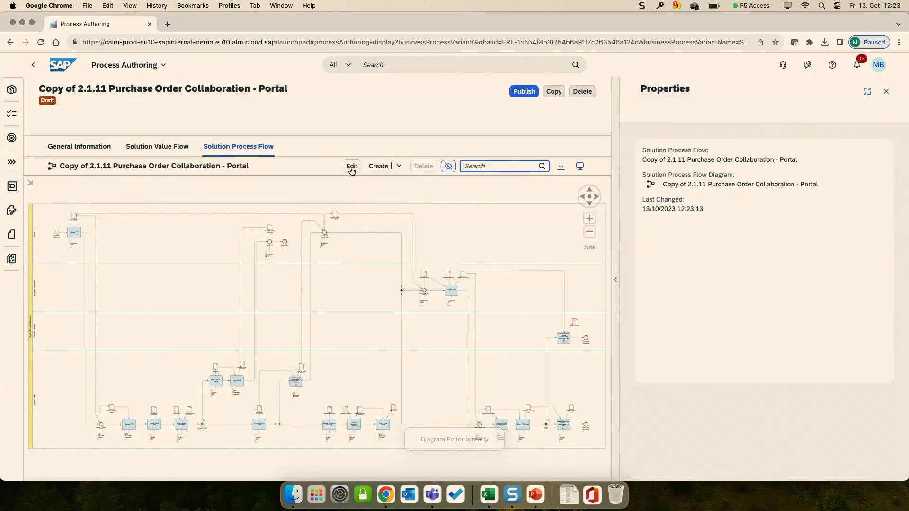
Step: Edit the copied diagram and place the existing solution activity "Approve from Manager" right after Post Goods Receipt, connected to it
{"action": "left_click", "coordinate": [351, 168]}
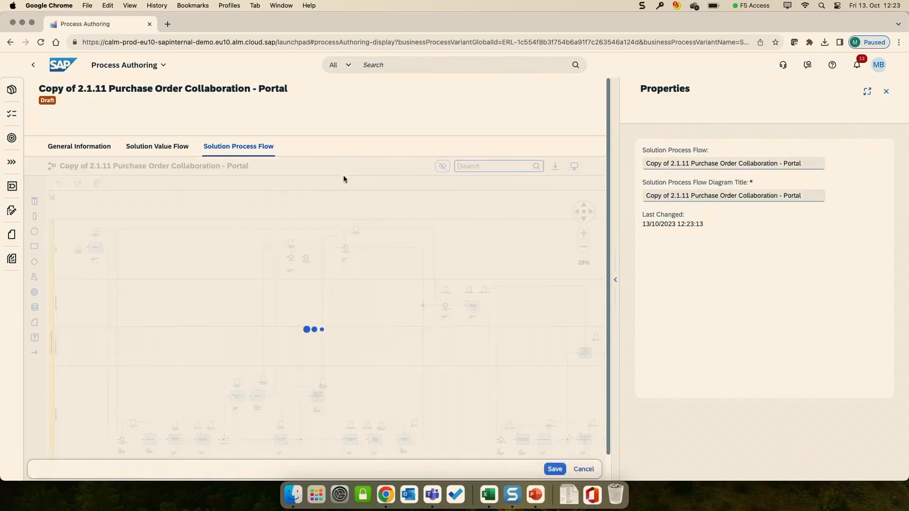
{"action": "scroll", "coordinate": [456, 325], "scroll_direction": "up", "scroll_amount": 10}
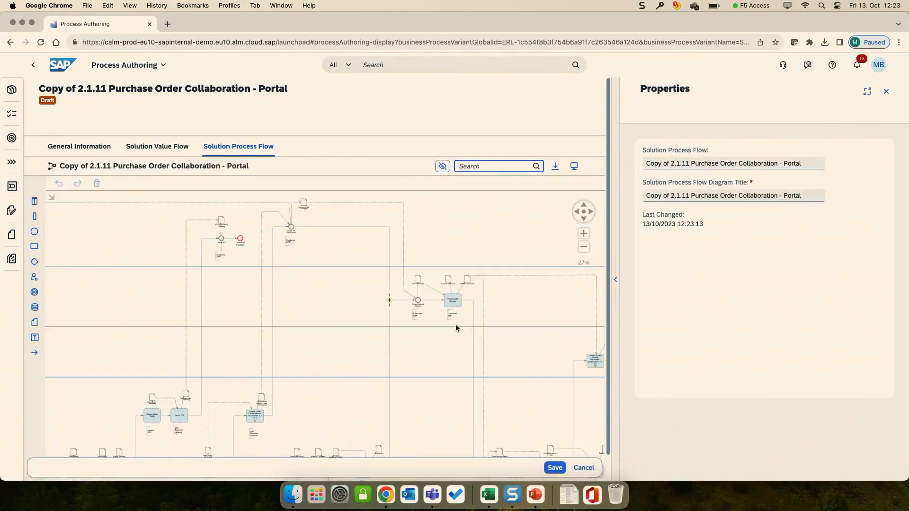
{"action": "left_click", "coordinate": [447, 267]}
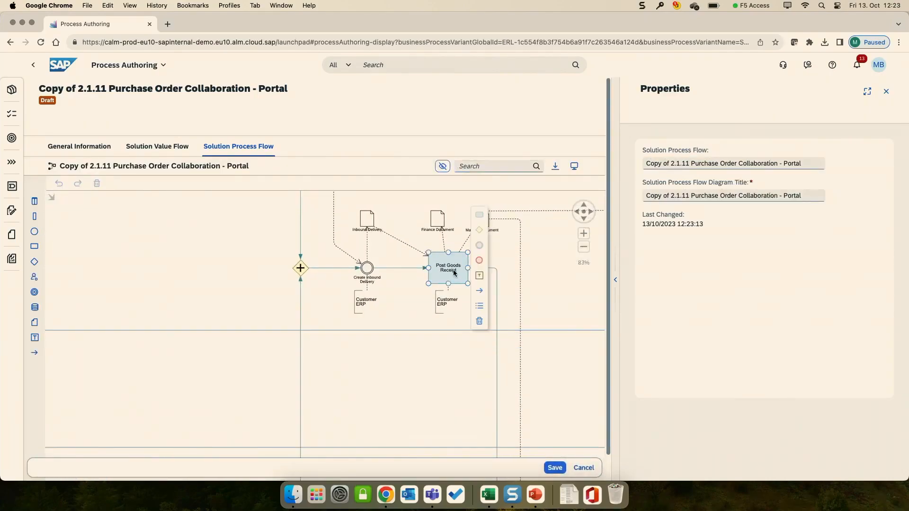
{"action": "left_click", "coordinate": [479, 216]}
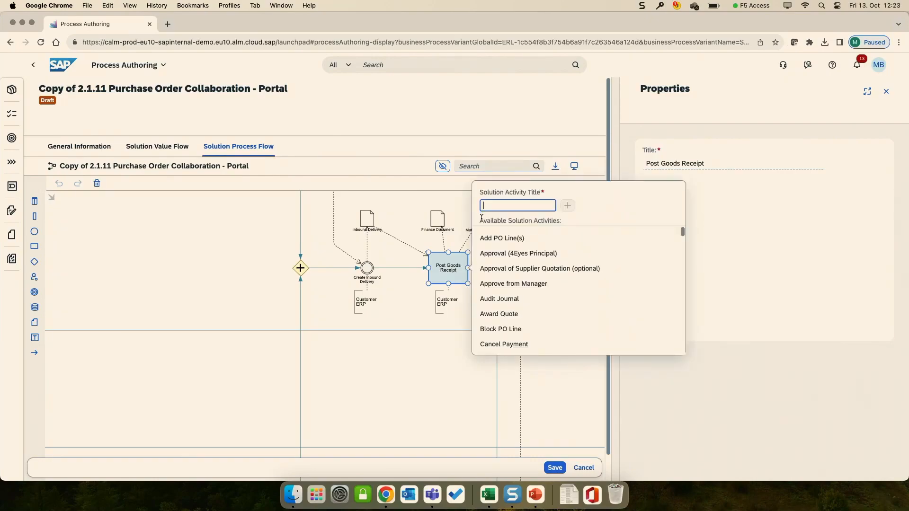
{"action": "left_click", "coordinate": [518, 284]}
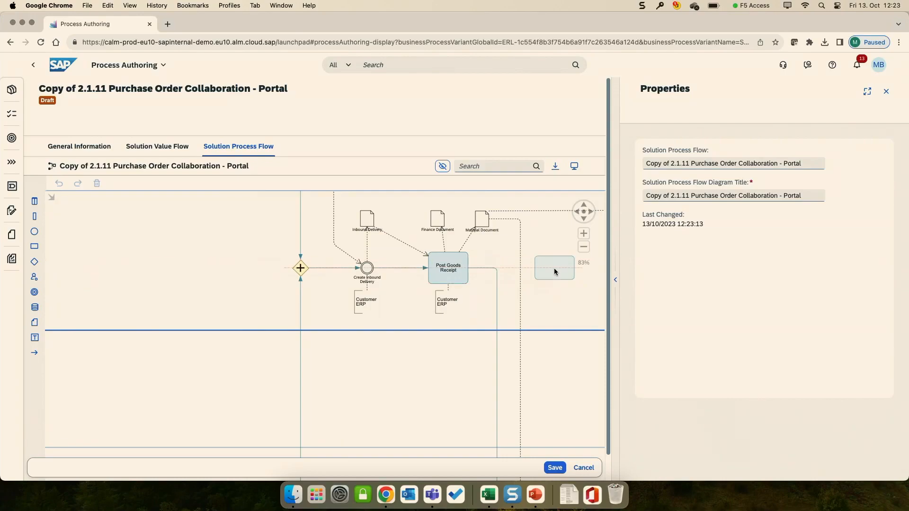
{"action": "left_click", "coordinate": [554, 268]}
Step: Check the placement of the Approve from Manager activity in the flow and save the edited diagram
{"action": "scroll", "coordinate": [528, 336], "scroll_direction": "down", "scroll_amount": 5}
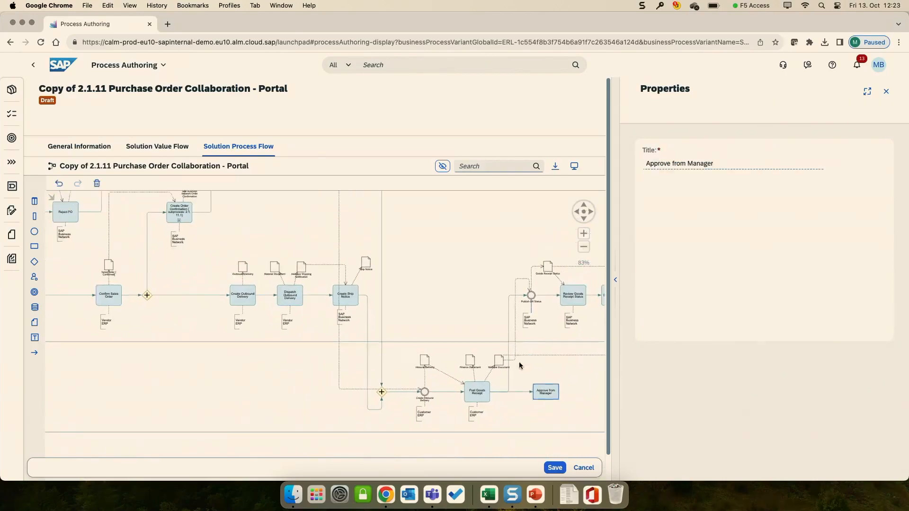
{"action": "left_click", "coordinate": [534, 393]}
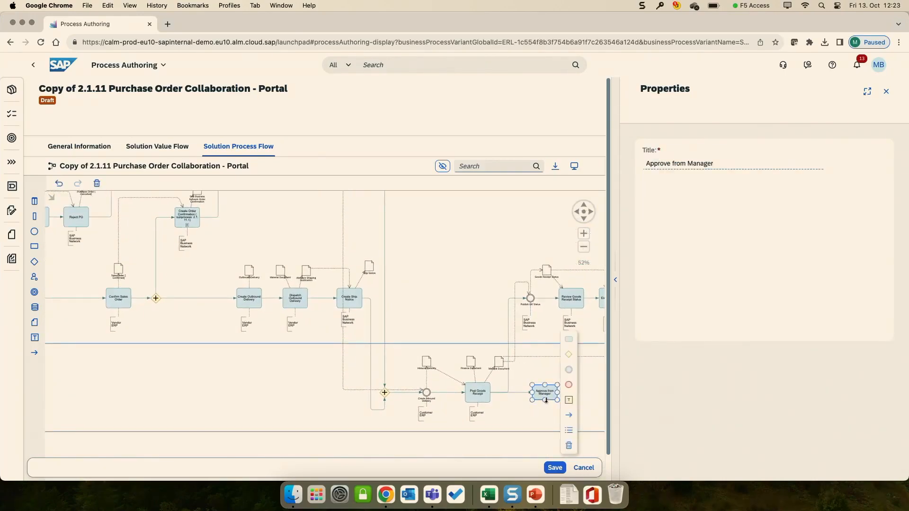
{"action": "scroll", "coordinate": [545, 401], "scroll_direction": "up", "scroll_amount": 5}
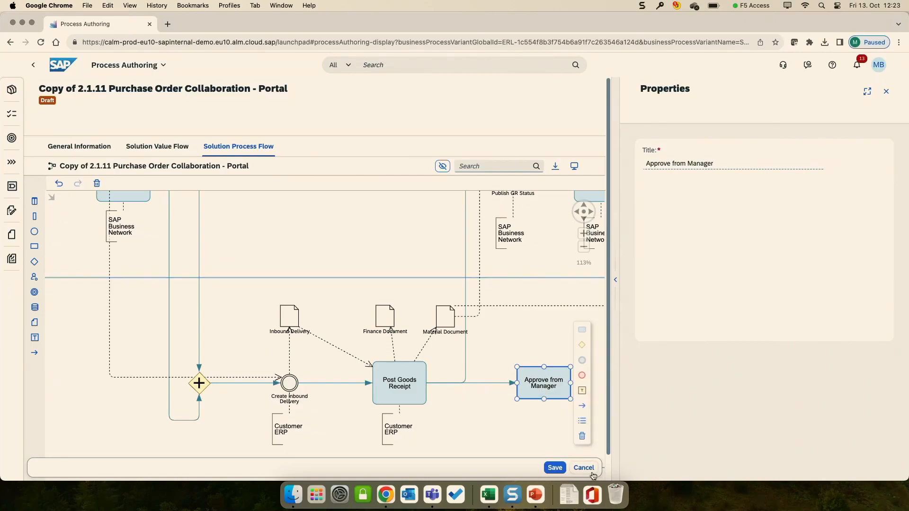
{"action": "left_click", "coordinate": [558, 468]}
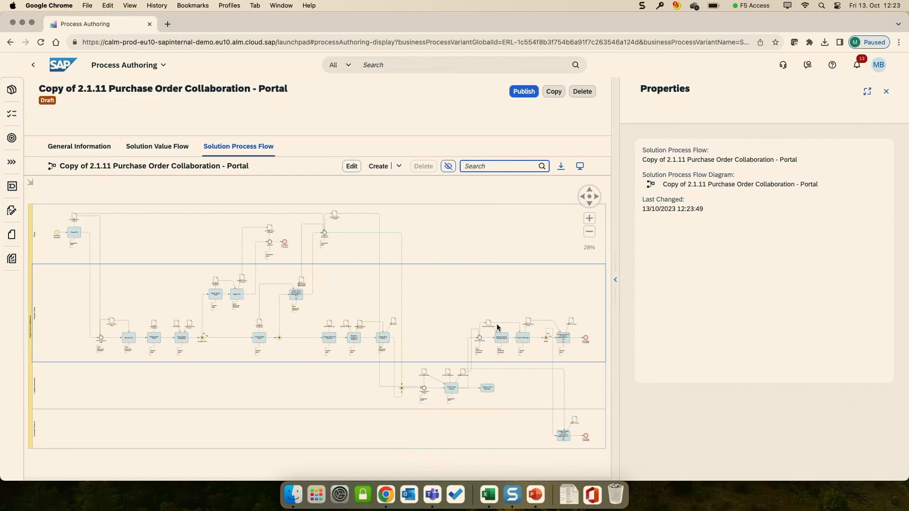
Step: Open the Solution Process Traceability report in Analytics and display the user stories related to 2.1.11 Purchase Order Collaboration - Portal
{"action": "left_click", "coordinate": [61, 66]}
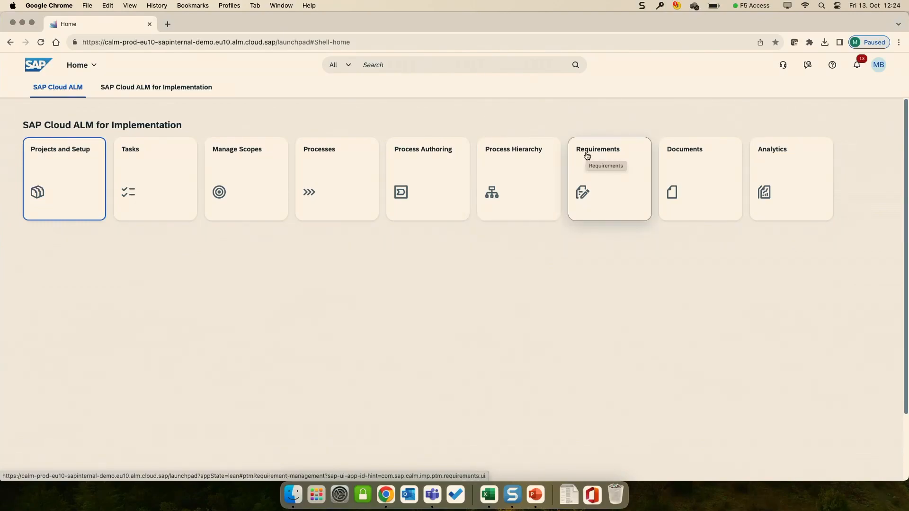
{"action": "left_click", "coordinate": [785, 166]}
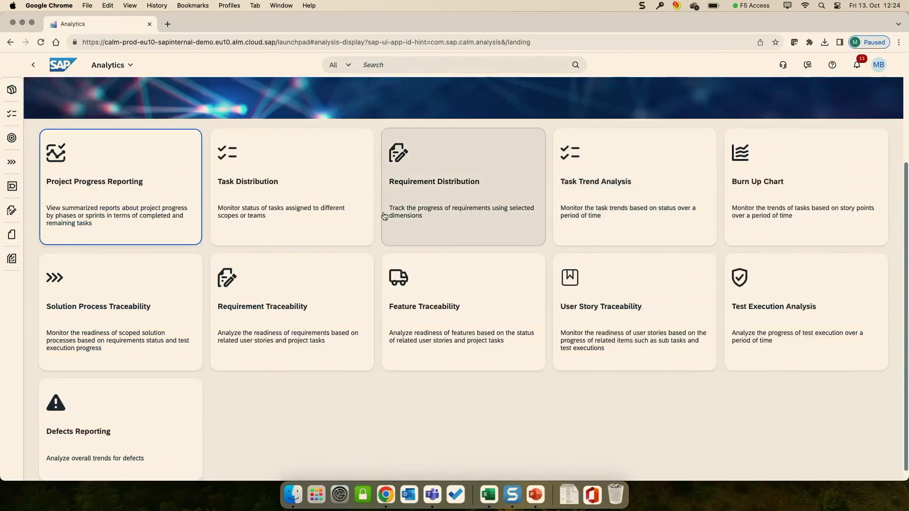
{"action": "left_click", "coordinate": [114, 318]}
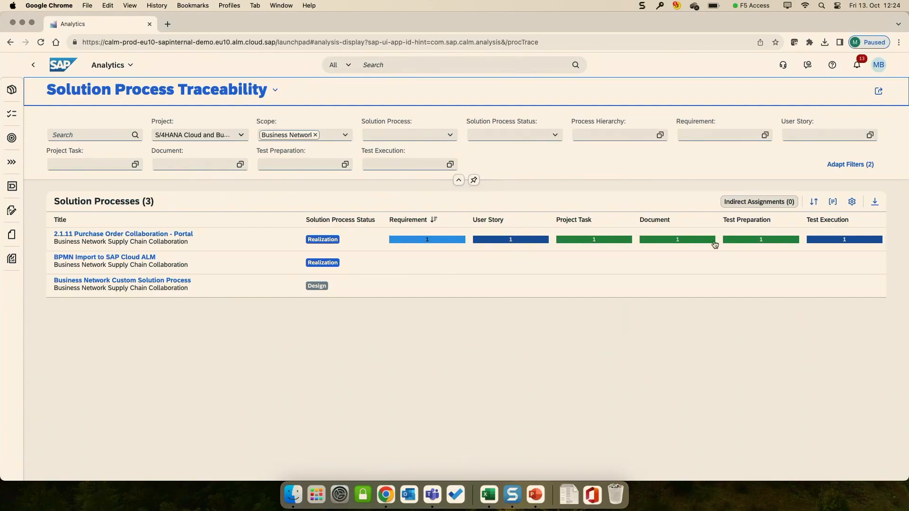
{"action": "mouse_move", "coordinate": [713, 245]}
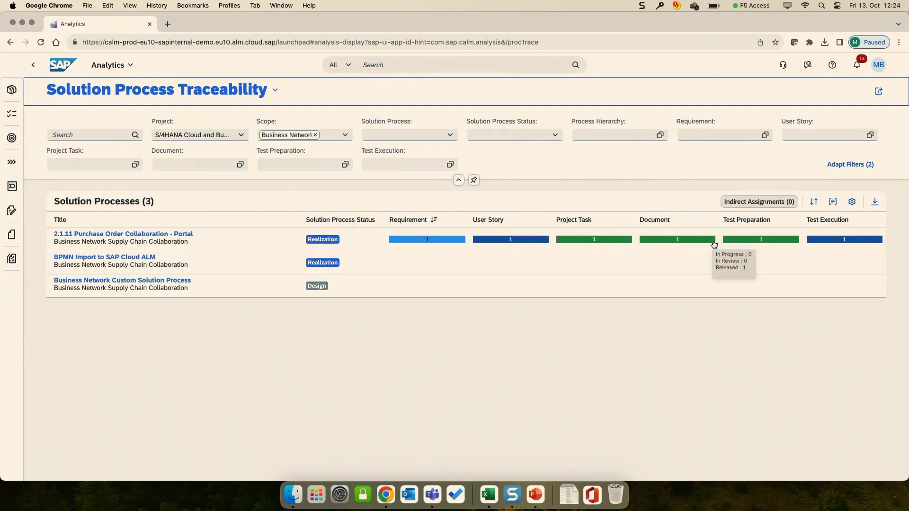
{"action": "left_click", "coordinate": [502, 242]}
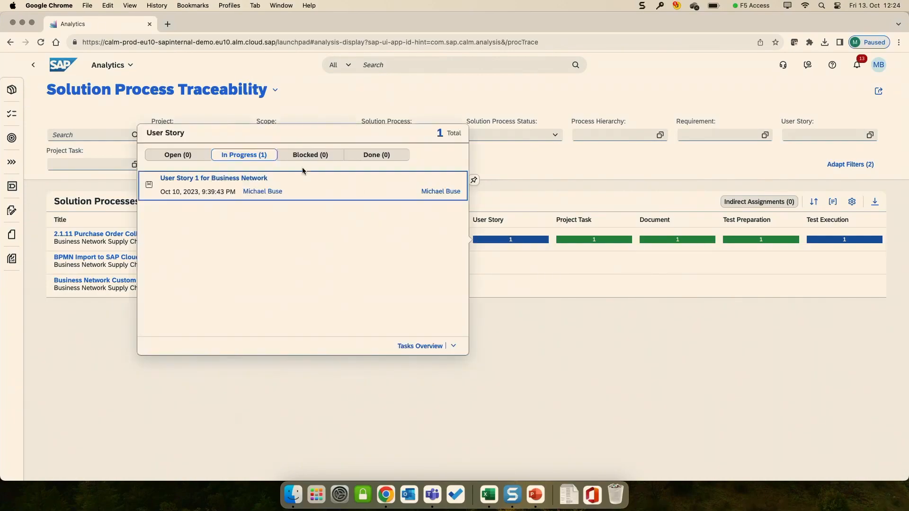
Step: Open User Story 1 for Business Network, review its additional information down to the responsible, and return to the home page
{"action": "left_click", "coordinate": [238, 178]}
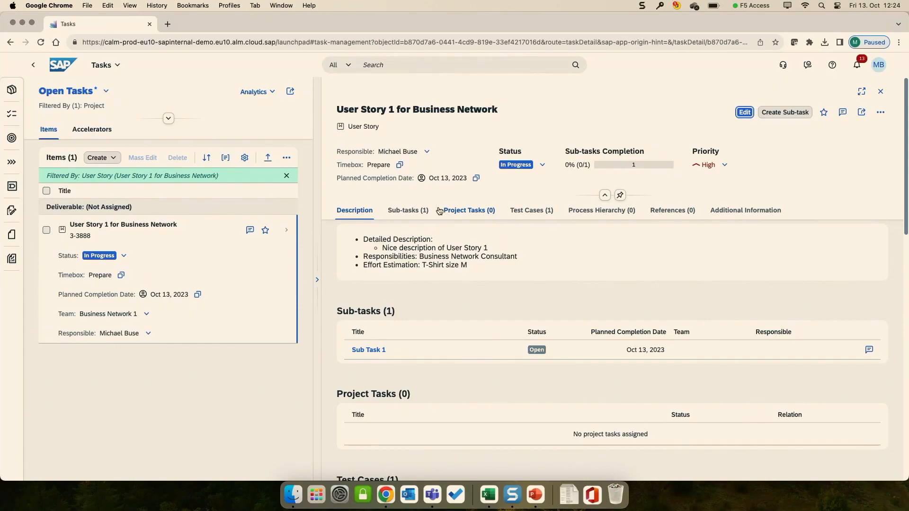
{"action": "scroll", "coordinate": [451, 226], "scroll_direction": "down", "scroll_amount": 15}
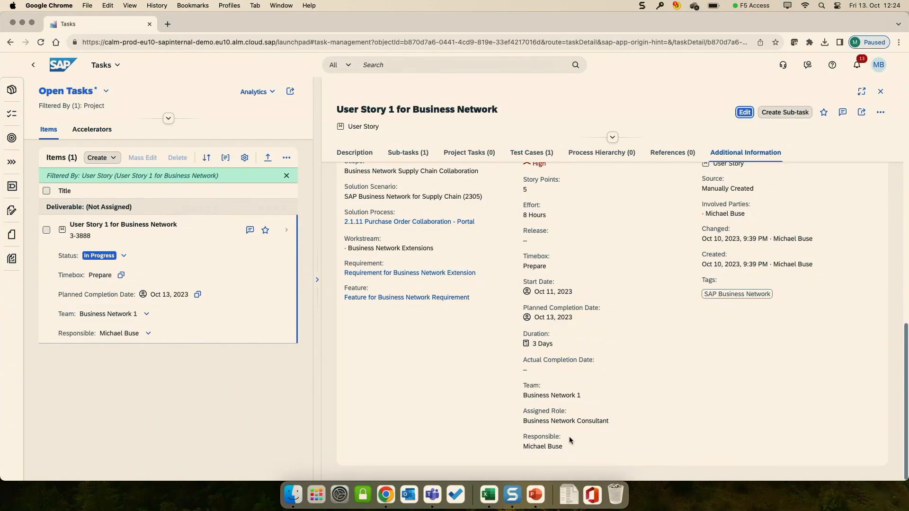
{"action": "left_click", "coordinate": [58, 65]}
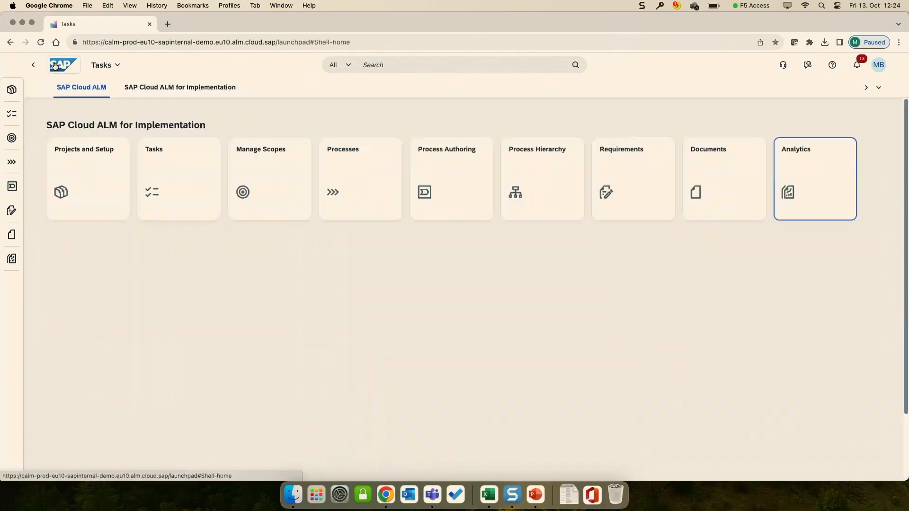
Step: Log on to SAP Signavio Explorer in a new browser tab and open the BPMN Import Cloud ALM diagram from Acron Heating Inc
{"action": "left_click", "coordinate": [168, 24]}
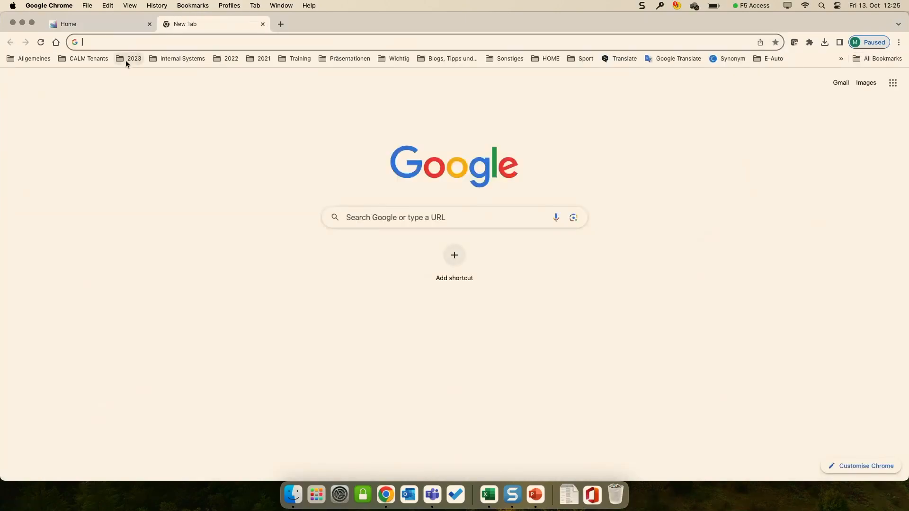
{"action": "left_click", "coordinate": [126, 60]}
{"action": "mouse_move", "coordinate": [93, 58]}
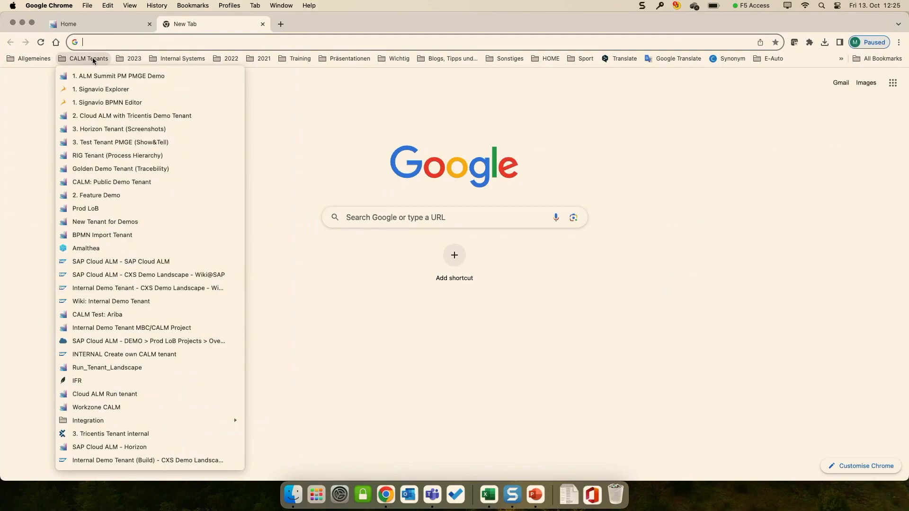
{"action": "left_click", "coordinate": [95, 92]}
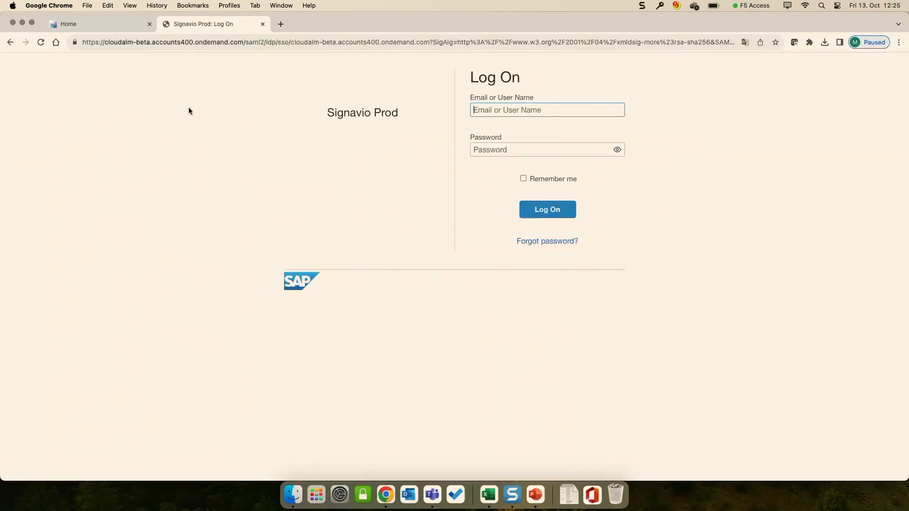
{"action": "left_click", "coordinate": [550, 209]}
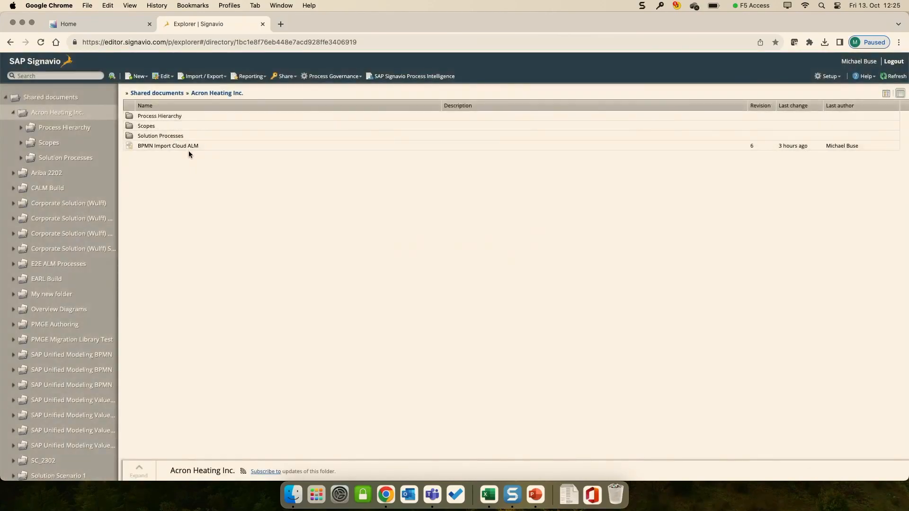
{"action": "double_click", "coordinate": [189, 147]}
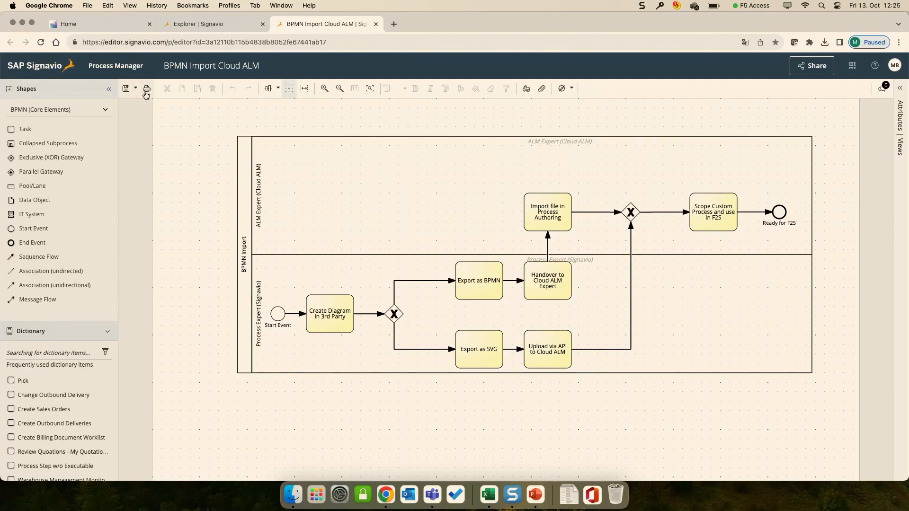
Step: Export the BPMN Import Cloud ALM diagram from the Signavio Explorer as BPMN 2.0 XML without linked subprocesses
{"action": "left_click", "coordinate": [199, 24]}
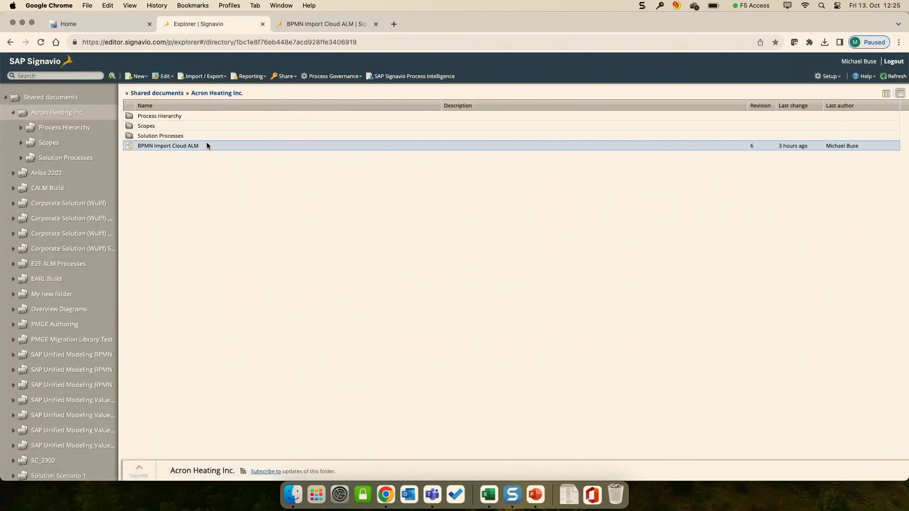
{"action": "left_click", "coordinate": [213, 76]}
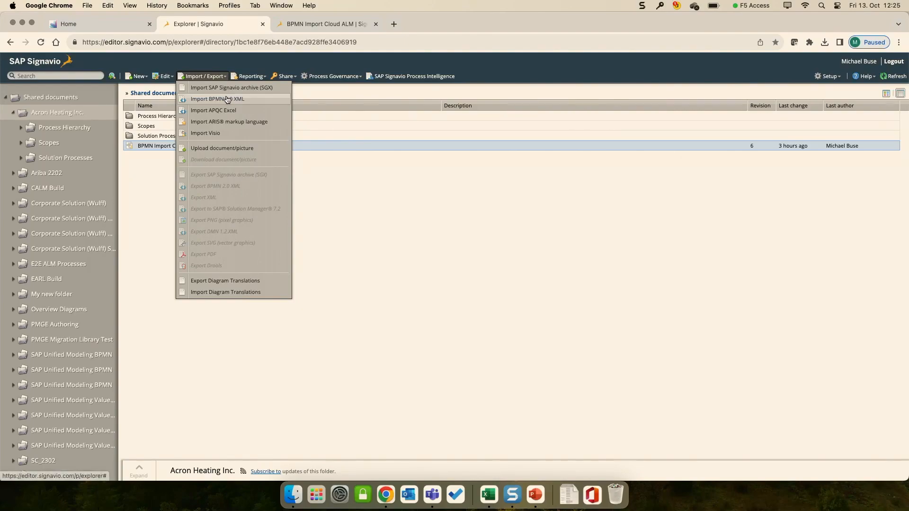
{"action": "left_click", "coordinate": [331, 206]}
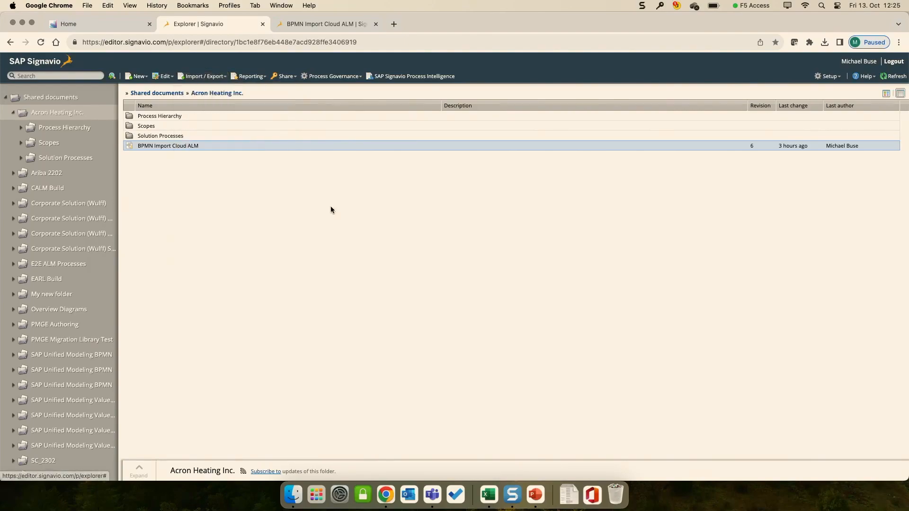
{"action": "left_click", "coordinate": [274, 149]}
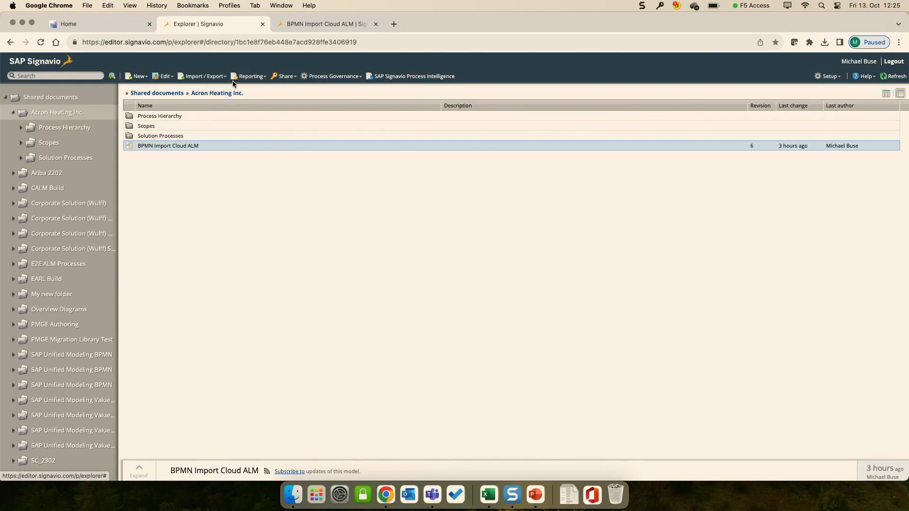
{"action": "left_click", "coordinate": [204, 76]}
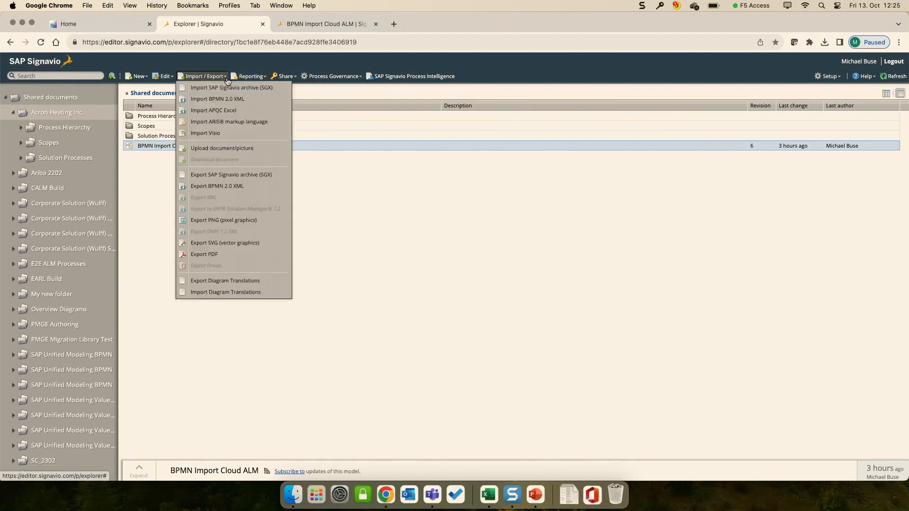
{"action": "left_click", "coordinate": [208, 187]}
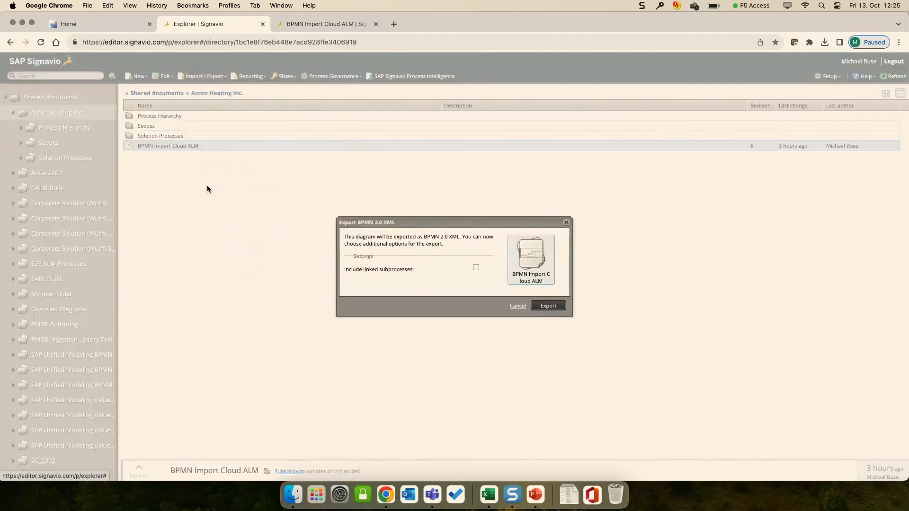
{"action": "left_click", "coordinate": [545, 307]}
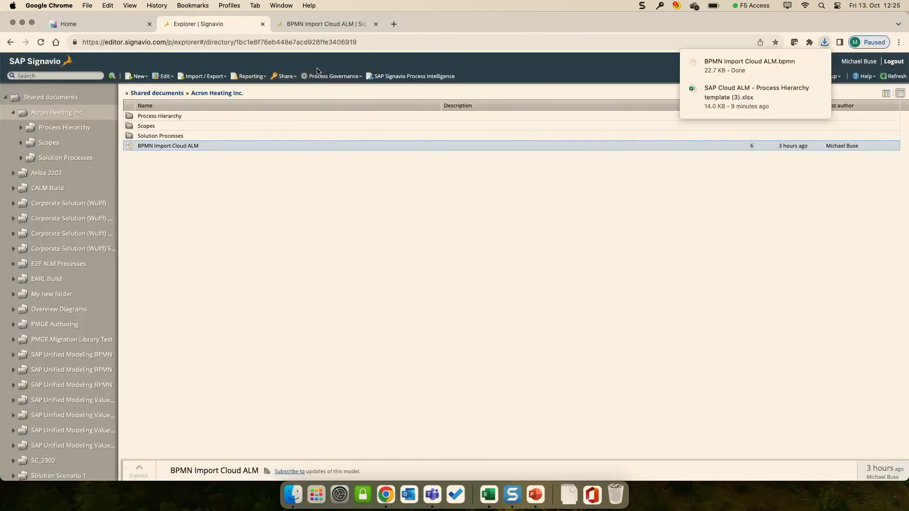
Step: Switch back to SAP Cloud ALM and create a custom solution process in Process Authoring titled "ALM Summit 2023 Process Management"
{"action": "left_click", "coordinate": [108, 27]}
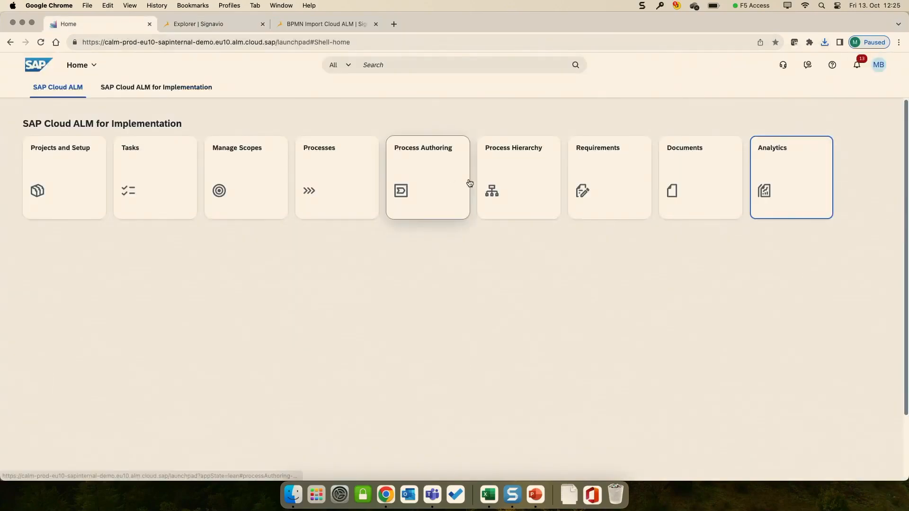
{"action": "left_click", "coordinate": [449, 180]}
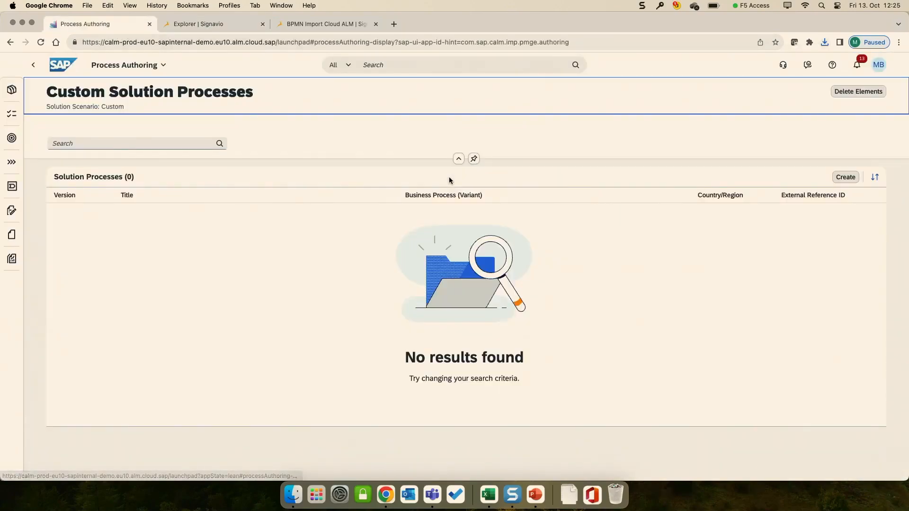
{"action": "left_click", "coordinate": [838, 177]}
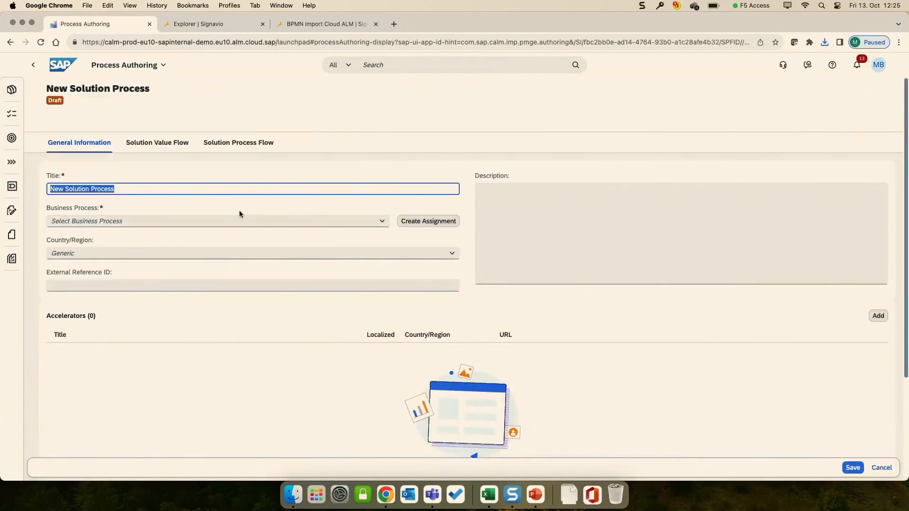
{"action": "type", "text": "A"}
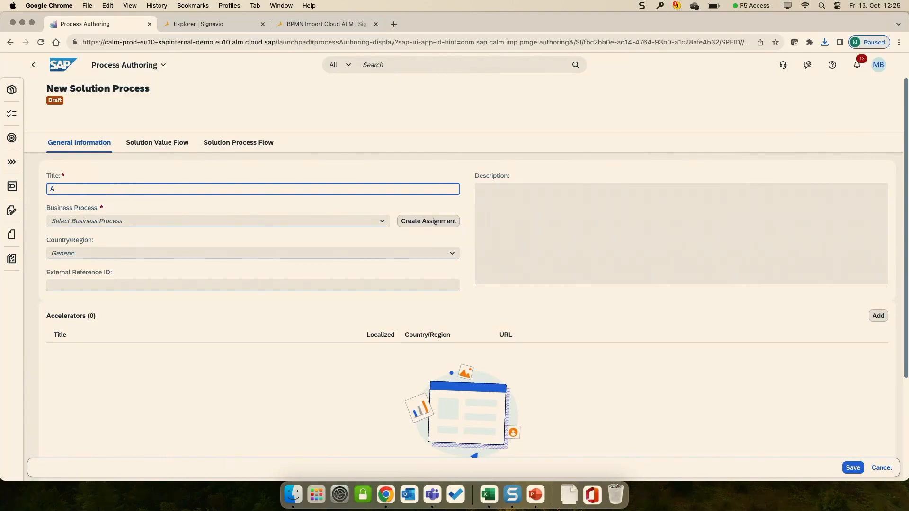
{"action": "type", "text": "LM Summit"}
{"action": "type", "text": "2023 Process mode"}
{"action": "key", "text": "BackSpace"}
{"action": "key", "text": "BackSpace"}
{"action": "key", "text": "BackSpace"}
{"action": "key", "text": "BackSpace"}
{"action": "type", "text": "Management"}
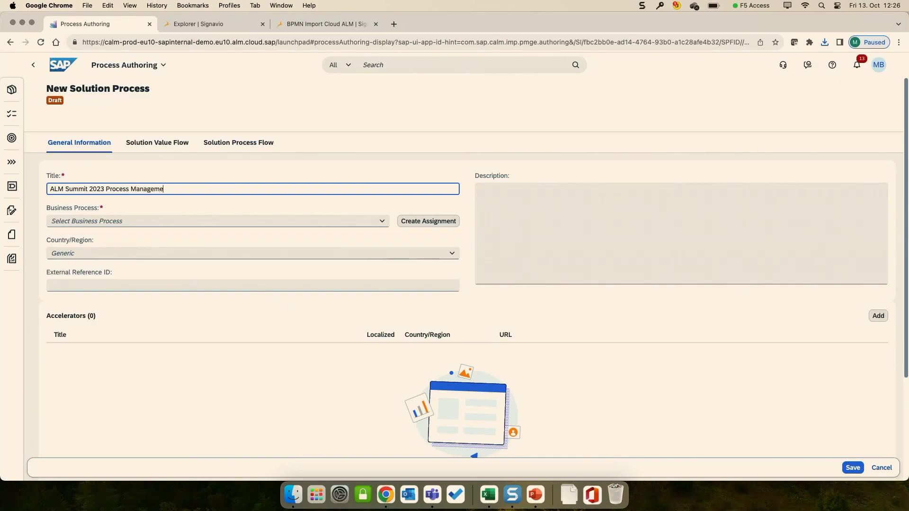
Step: Assign the business process BPMN to the new solution process and save it
{"action": "left_click", "coordinate": [343, 220]}
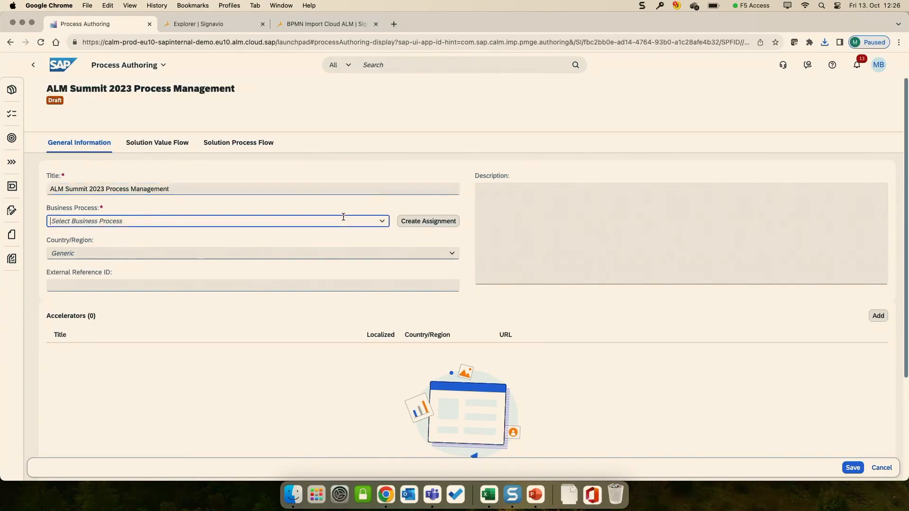
{"action": "left_click", "coordinate": [379, 220]}
{"action": "left_click", "coordinate": [341, 263]}
{"action": "left_click", "coordinate": [849, 467]}
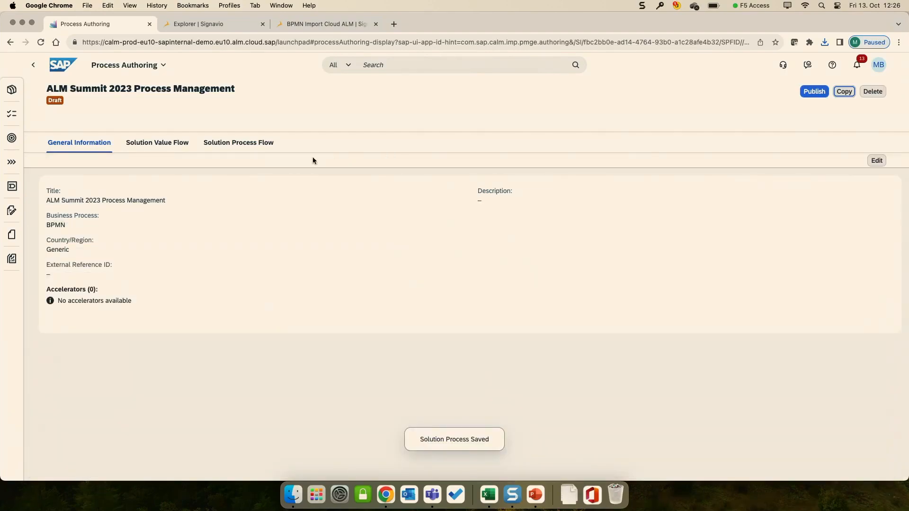
Step: Create a solution process flow diagram from the downloaded file "BPMN Import Cloud ALM.bpmn"
{"action": "left_click", "coordinate": [243, 145]}
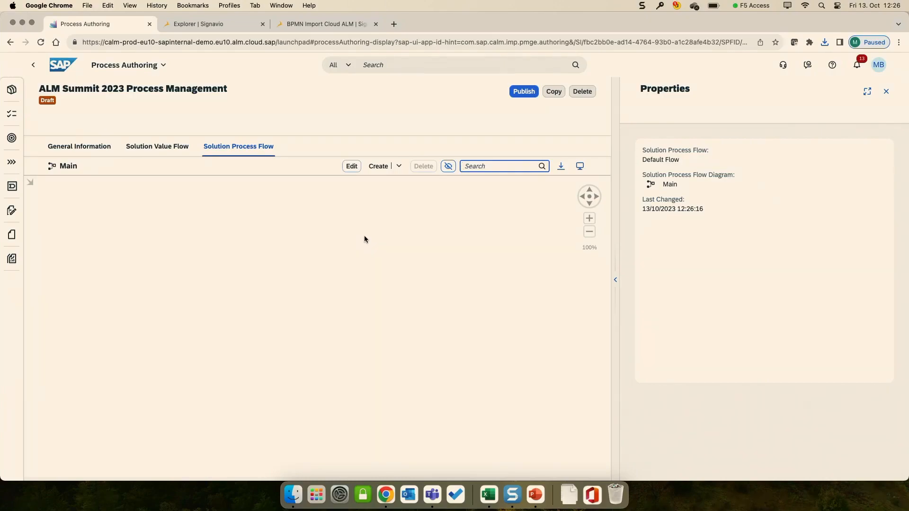
{"action": "left_click", "coordinate": [400, 170]}
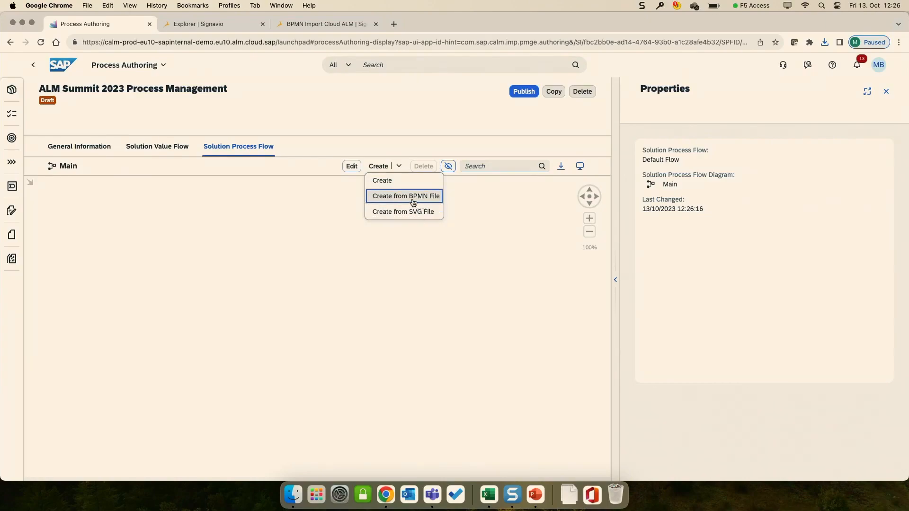
{"action": "left_click", "coordinate": [414, 201]}
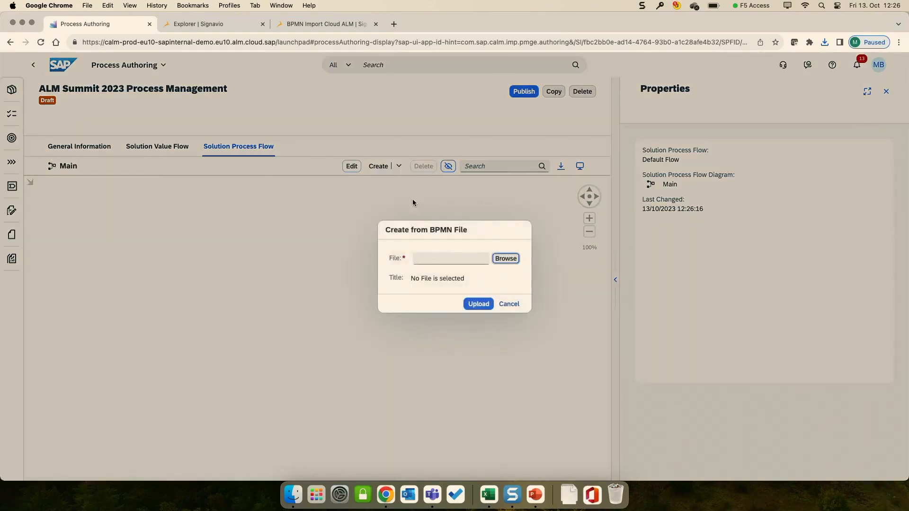
{"action": "left_click", "coordinate": [497, 261]}
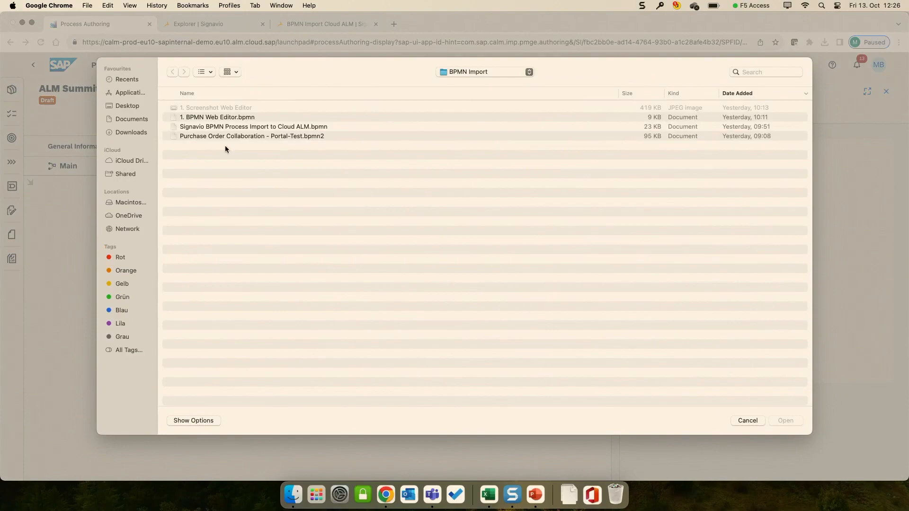
{"action": "left_click", "coordinate": [128, 134]}
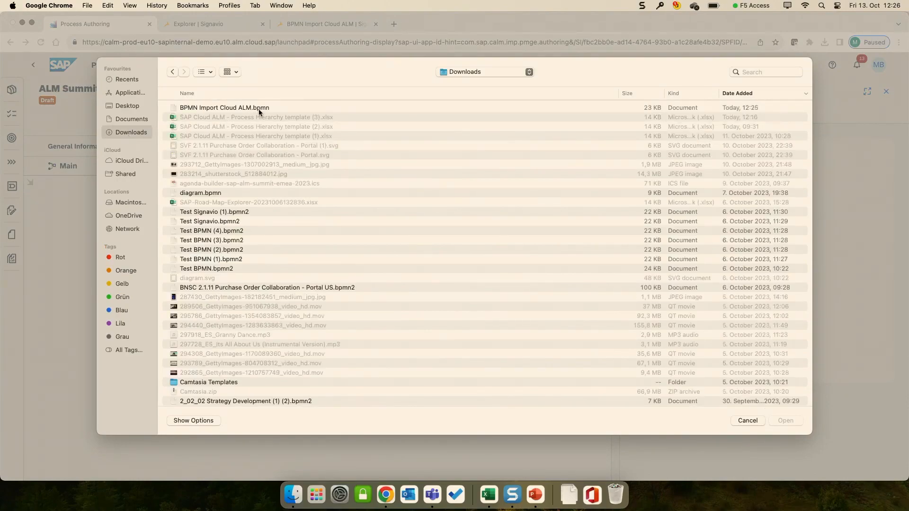
{"action": "double_click", "coordinate": [280, 108]}
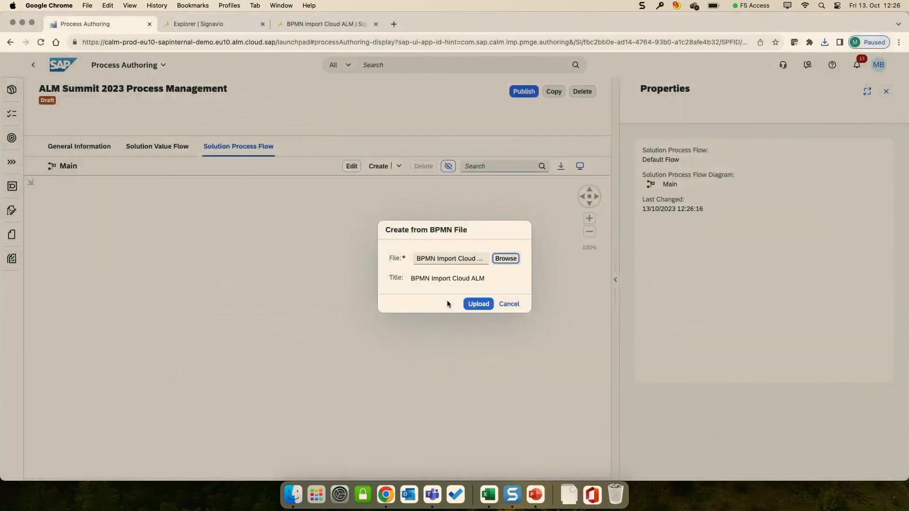
{"action": "left_click", "coordinate": [479, 304]}
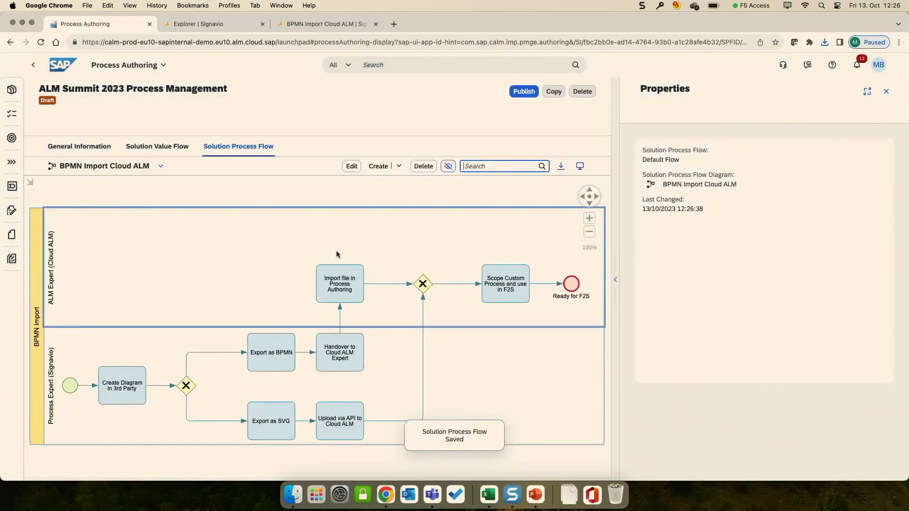
Step: Compare the imported process flow diagram with the original BPMN Import Cloud ALM diagram in SAP Signavio
{"action": "scroll", "coordinate": [338, 258], "scroll_direction": "down", "scroll_amount": 2}
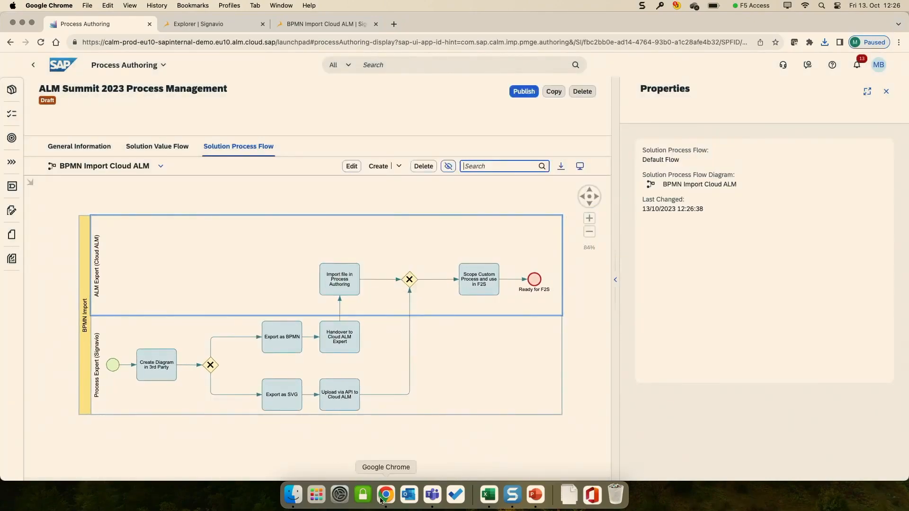
{"action": "left_click", "coordinate": [207, 23]}
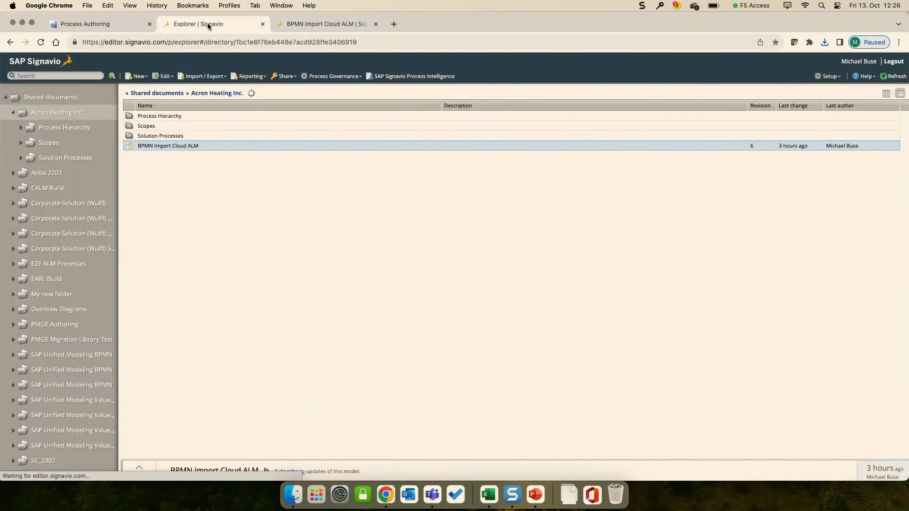
{"action": "left_click", "coordinate": [291, 24]}
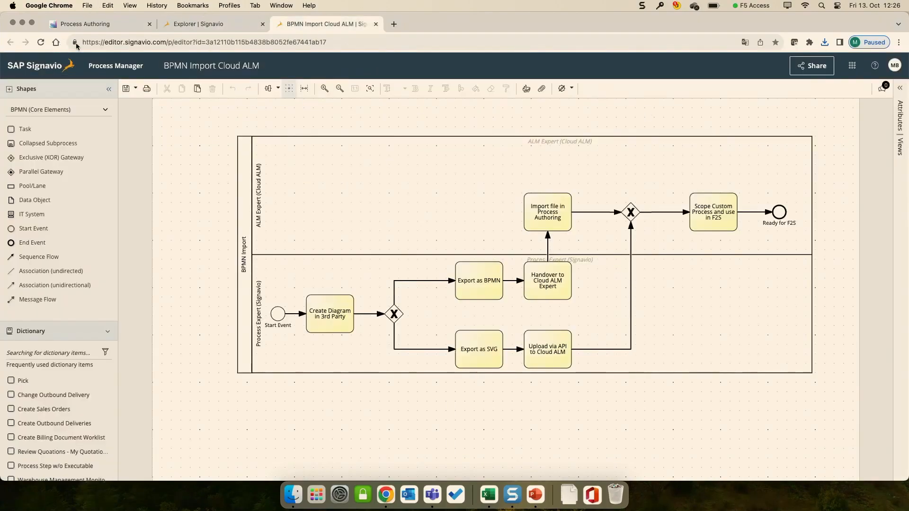
{"action": "left_click", "coordinate": [92, 29]}
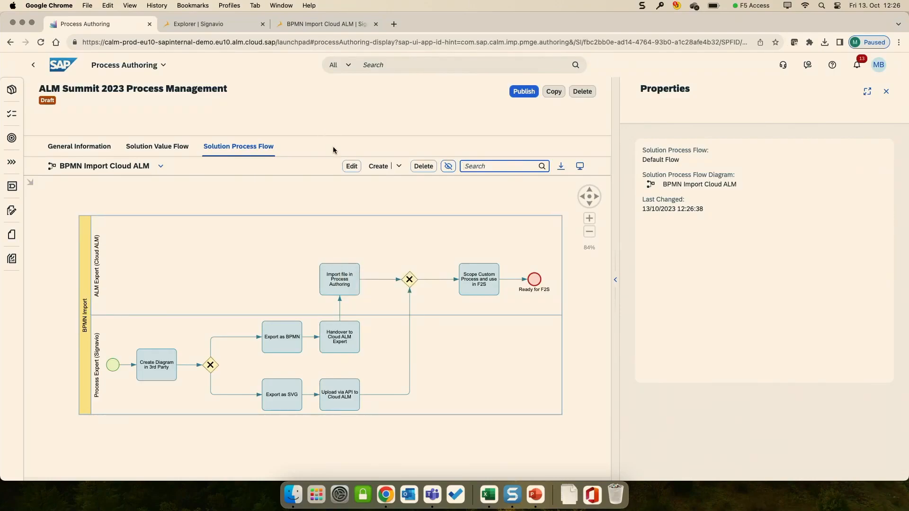
Step: Start creating another solution process flow diagram from a BPMN file and browse for the source file
{"action": "left_click", "coordinate": [399, 166]}
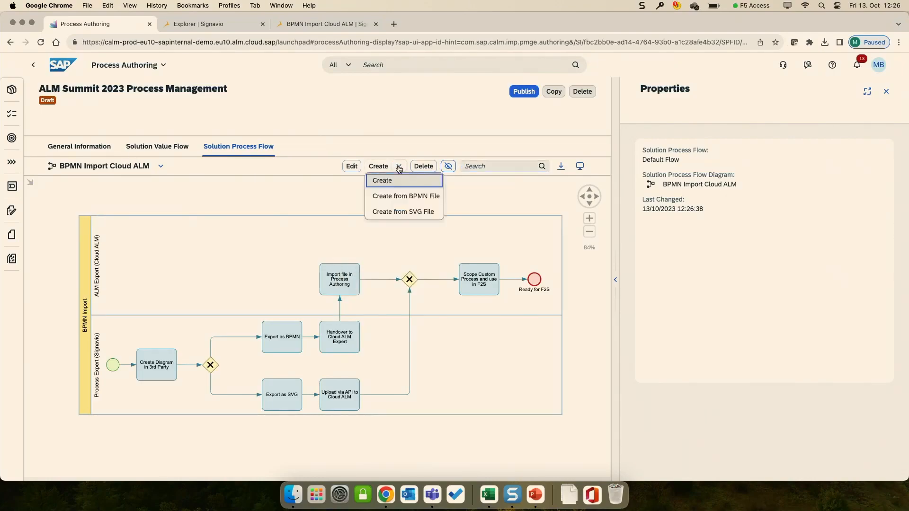
{"action": "left_click", "coordinate": [401, 198]}
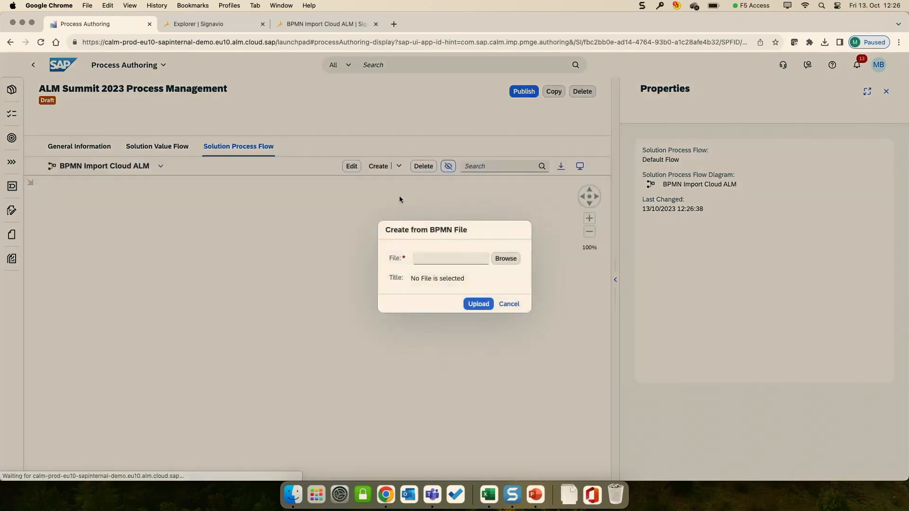
{"action": "left_click", "coordinate": [503, 261]}
Step: View the image "1. Screenshot Web Editor" in the BPMN Import folder on the Desktop to examine the source diagram
{"action": "left_click", "coordinate": [293, 494]}
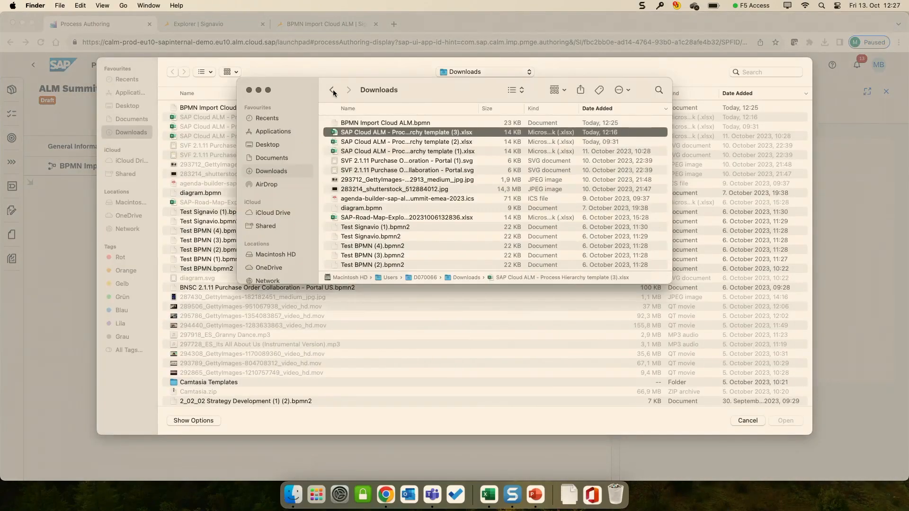
{"action": "left_click", "coordinate": [265, 144]}
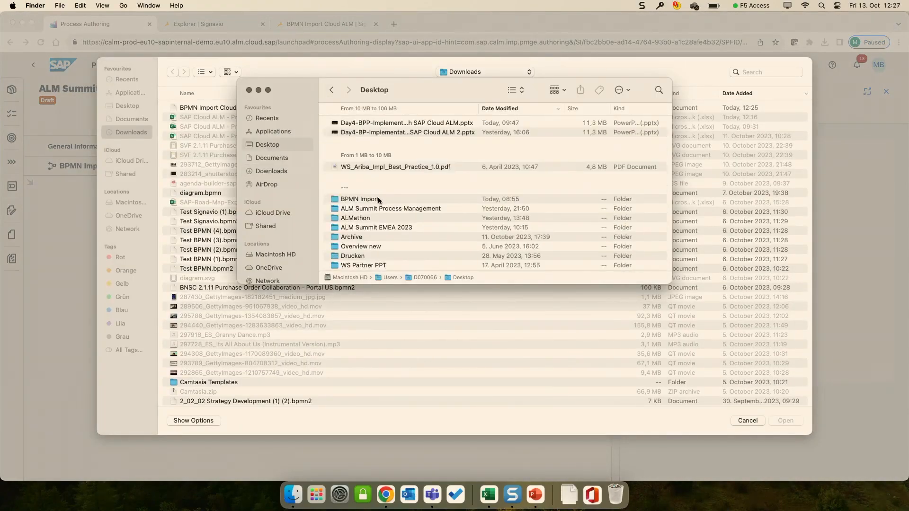
{"action": "double_click", "coordinate": [378, 198]}
{"action": "left_click", "coordinate": [388, 134]}
{"action": "double_click", "coordinate": [389, 134]}
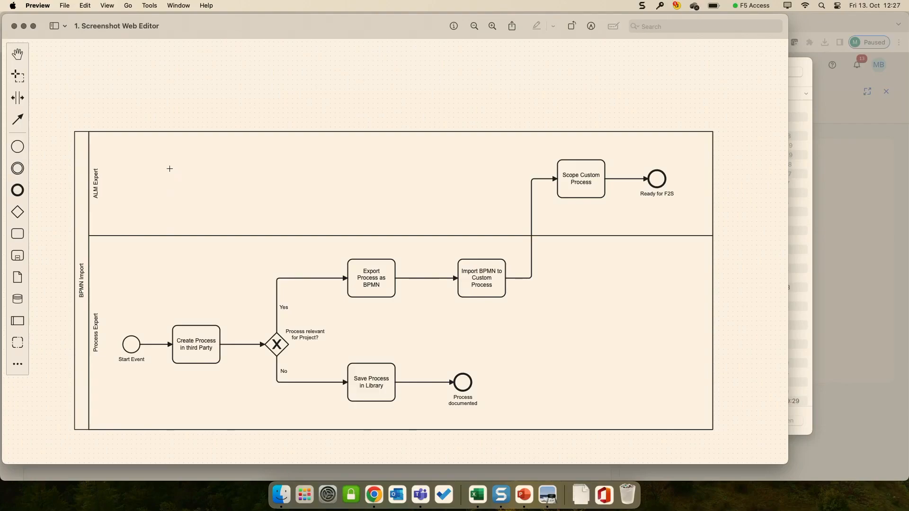
{"action": "left_click", "coordinate": [14, 27]}
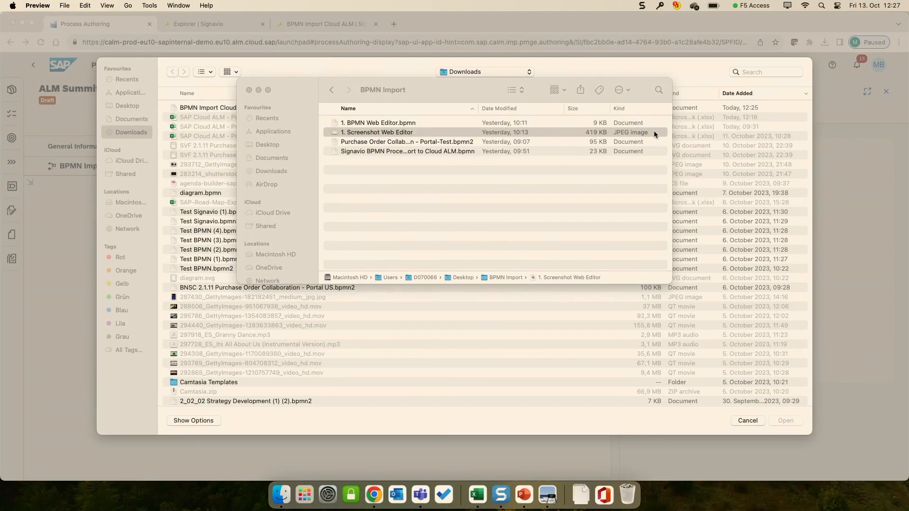
Step: Choose "1. BPMN Web Editor.bpmn" from the Desktop's BPMN Import folder and upload it as the new process flow diagram
{"action": "left_click", "coordinate": [589, 65]}
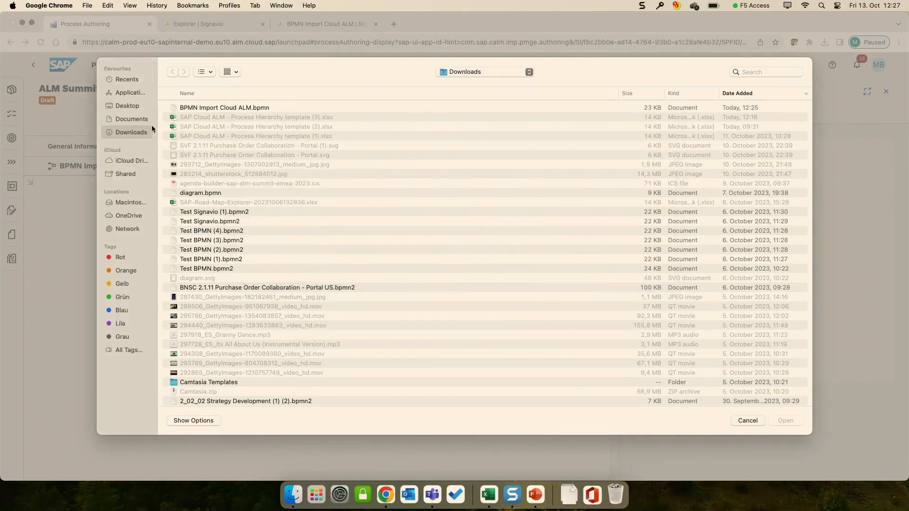
{"action": "left_click", "coordinate": [127, 106]}
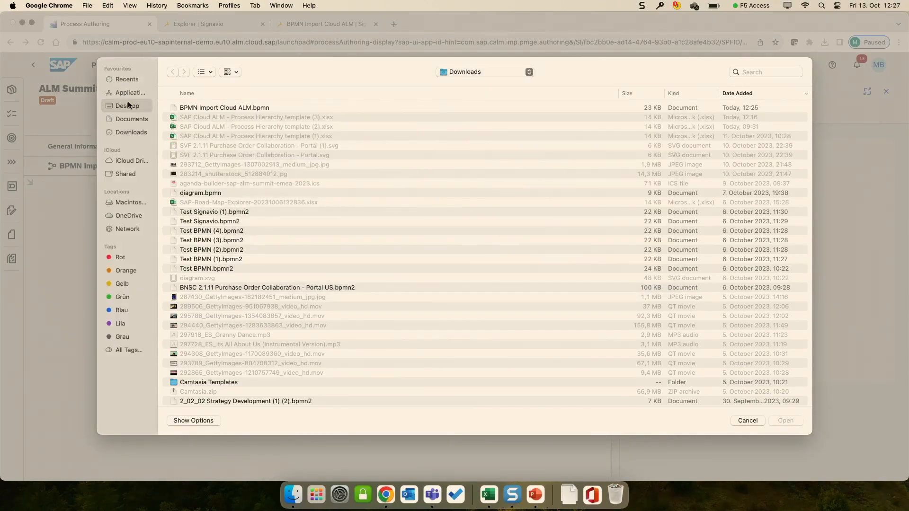
{"action": "double_click", "coordinate": [207, 155]}
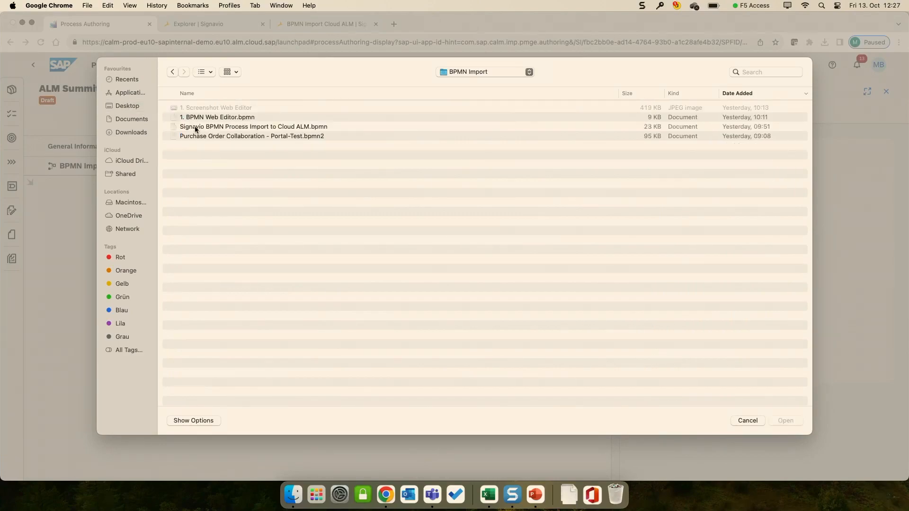
{"action": "double_click", "coordinate": [230, 118]}
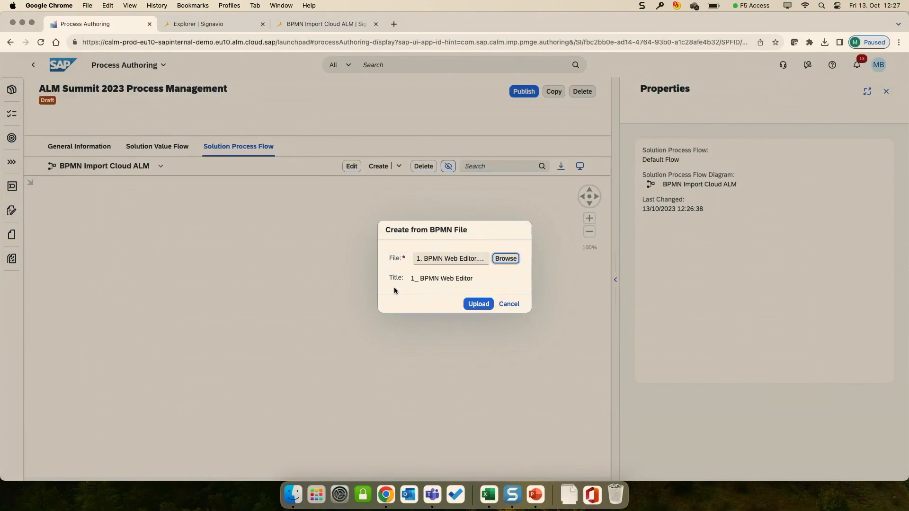
{"action": "left_click", "coordinate": [478, 304]}
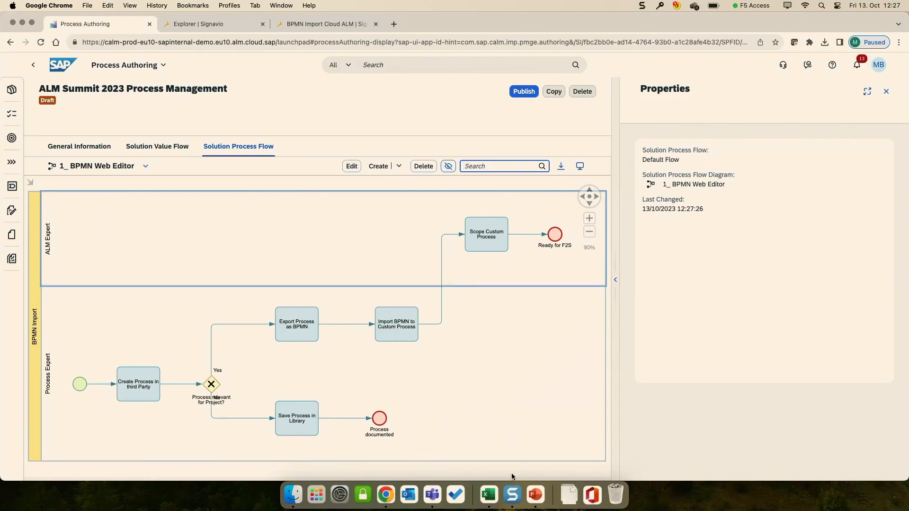
Step: Compare the imported web editor diagram side by side with the image "1. Screenshot Web Editor"
{"action": "left_click", "coordinate": [292, 495]}
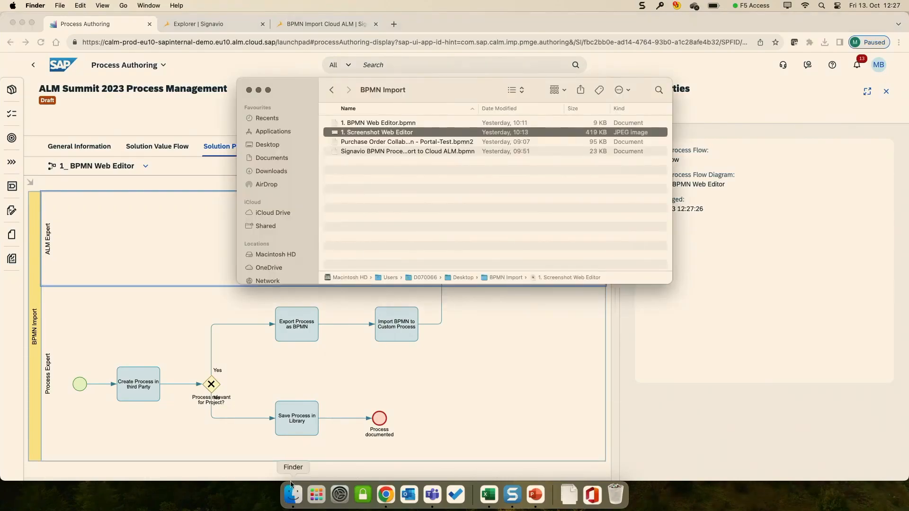
{"action": "double_click", "coordinate": [422, 133]}
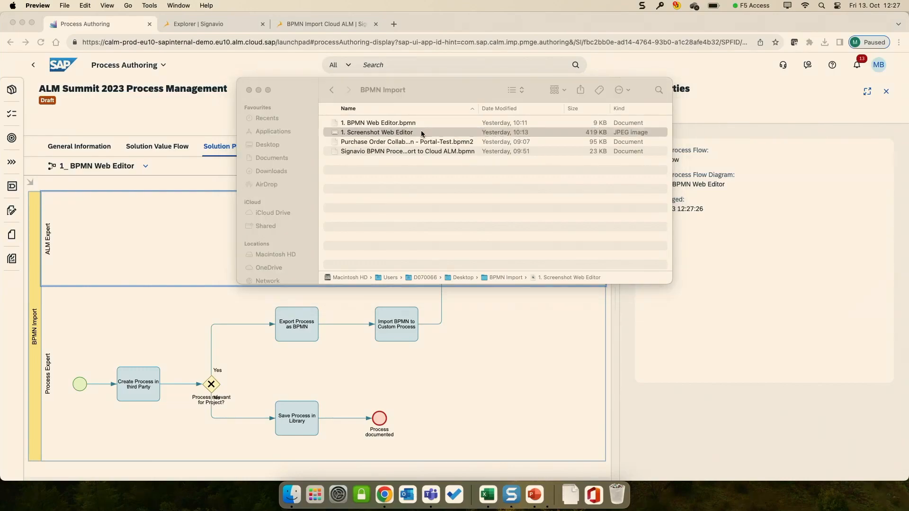
{"action": "left_click_drag", "start_coordinate": [296, 24], "coordinate": [634, 110]}
{"action": "left_click", "coordinate": [260, 90]}
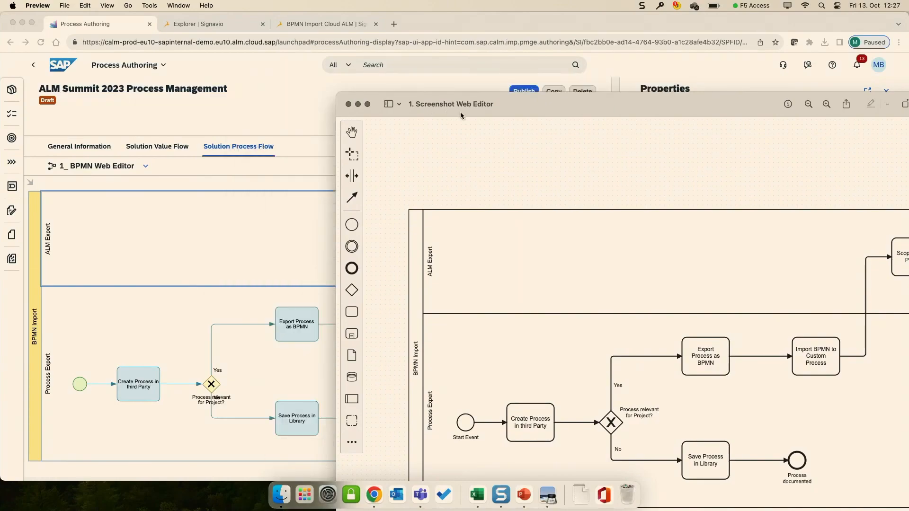
{"action": "left_click_drag", "start_coordinate": [498, 107], "coordinate": [549, 49]}
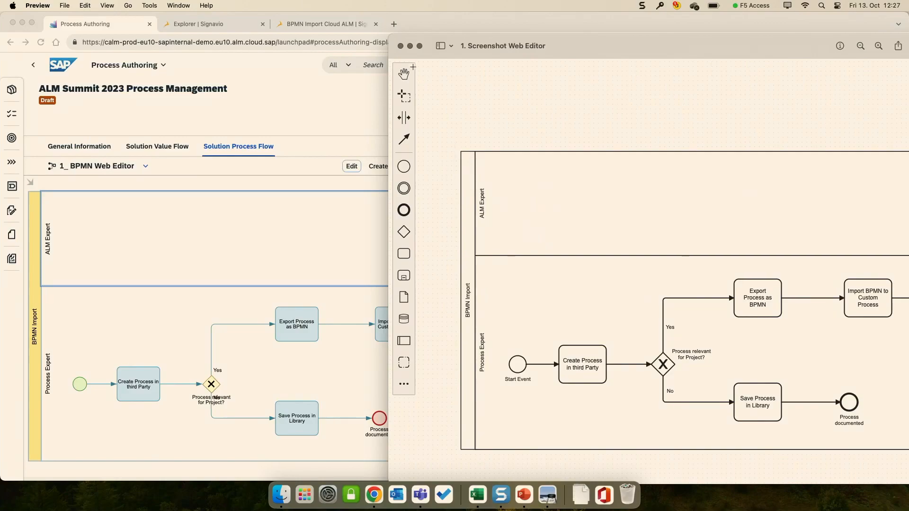
{"action": "left_click", "coordinate": [401, 46]}
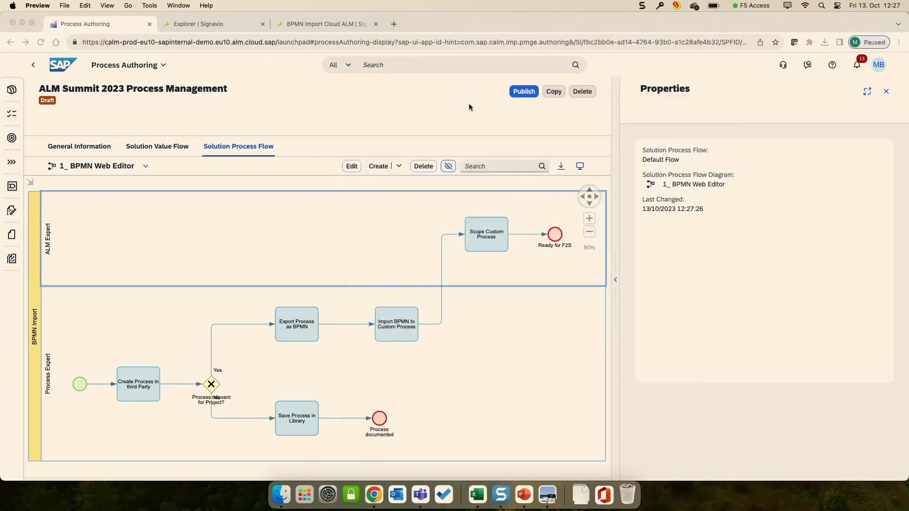
Step: Return to the list of custom solution processes in Process Authoring and open the Business Network Custom Solution Process draft
{"action": "left_click", "coordinate": [45, 68]}
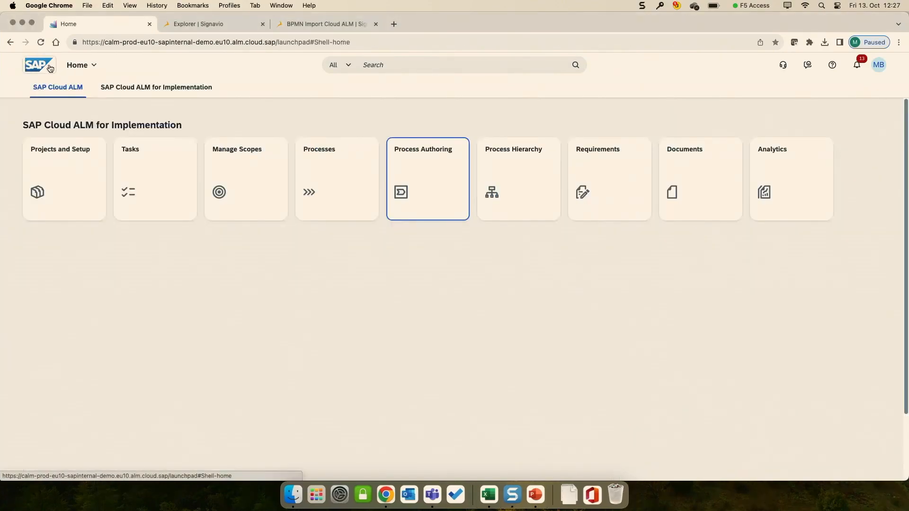
{"action": "left_click", "coordinate": [436, 173]}
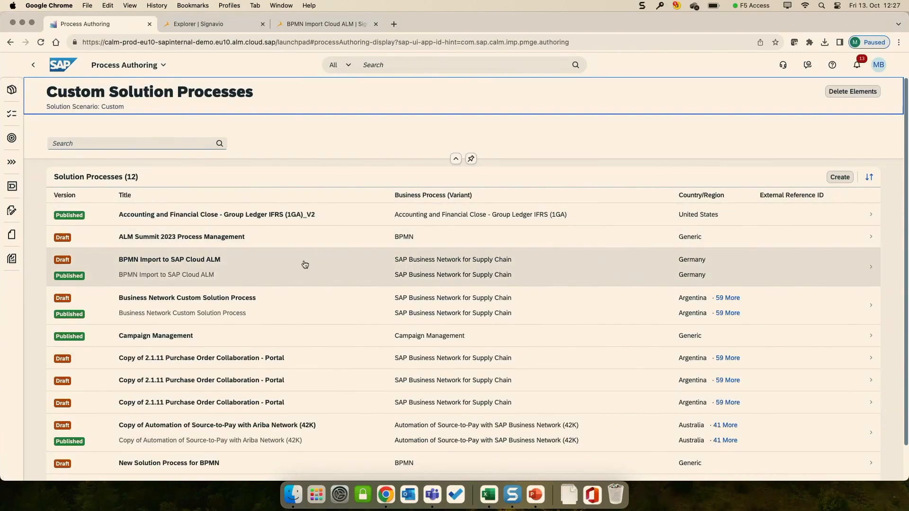
{"action": "left_click", "coordinate": [306, 298]}
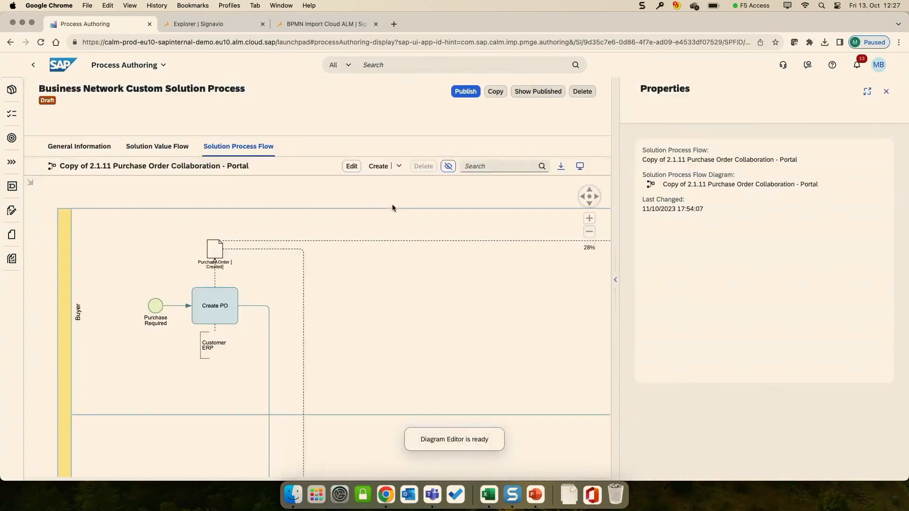
Step: Download the process flow diagram "Copy of 2.1.11 Purchase Order Collaboration - Portal" in BPMN format
{"action": "left_click", "coordinate": [494, 166]}
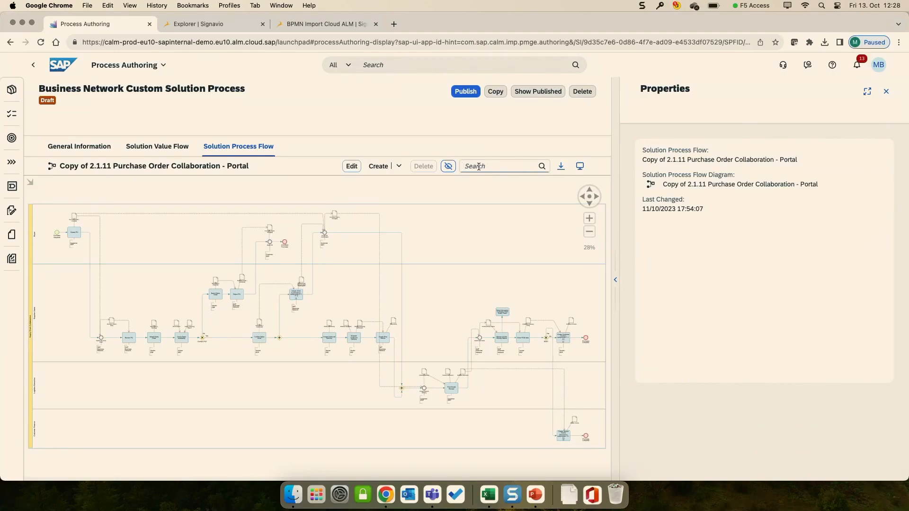
{"action": "left_click", "coordinate": [478, 166]}
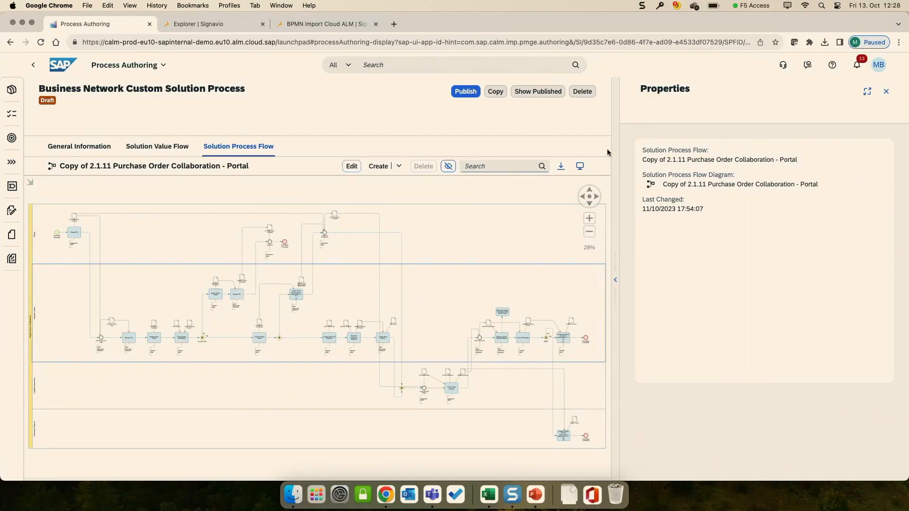
{"action": "left_click", "coordinate": [561, 171]}
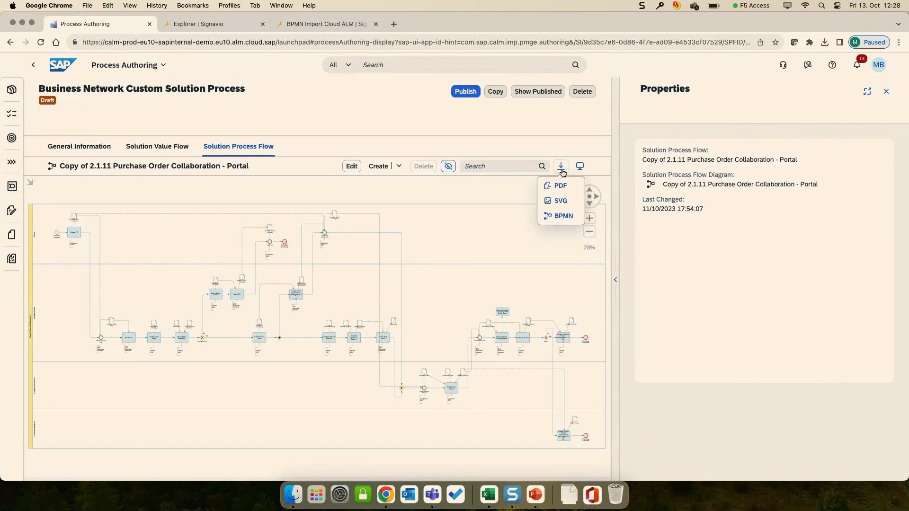
{"action": "left_click", "coordinate": [563, 217]}
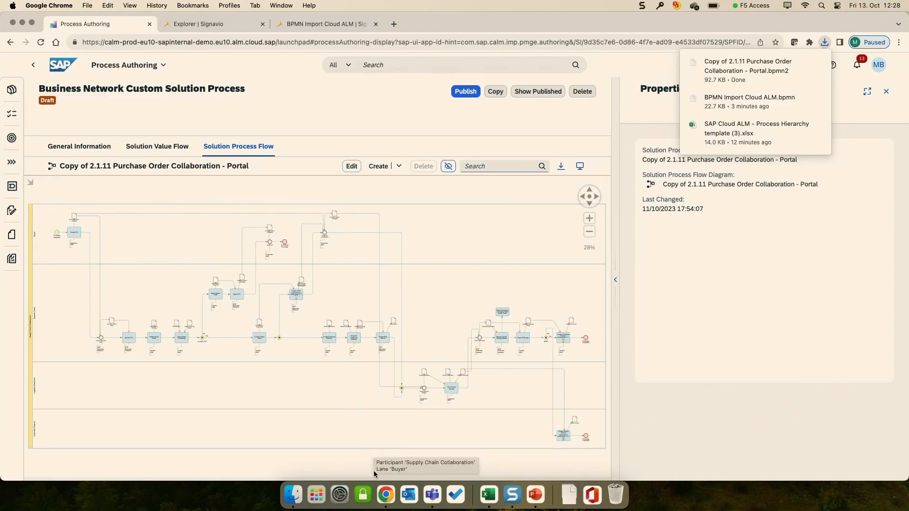
Step: Switch to the SAP Signavio Explorer and import the downloaded "Copy of 2.1.11 Purchase Order Collaboration - Portal.bpmn2" as BPMN 2.0 XML into Acron Heating Inc
{"action": "left_click", "coordinate": [333, 25]}
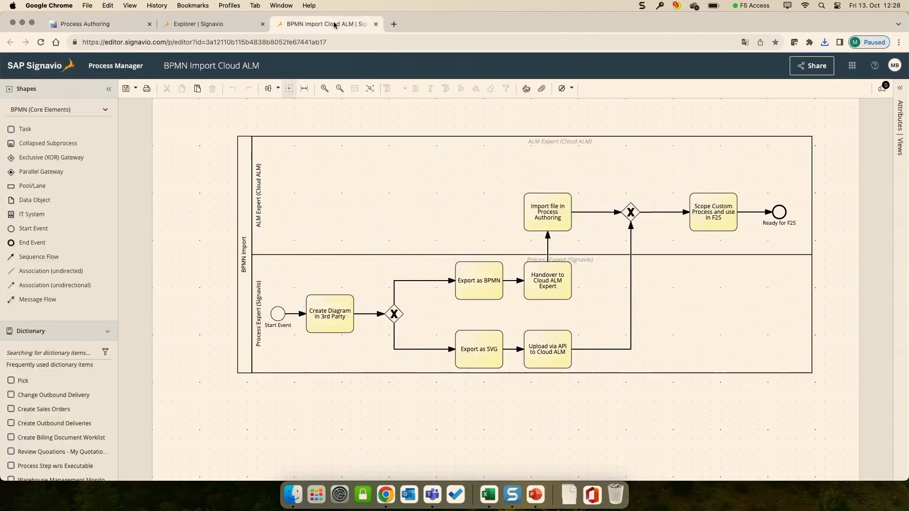
{"action": "left_click", "coordinate": [214, 23]}
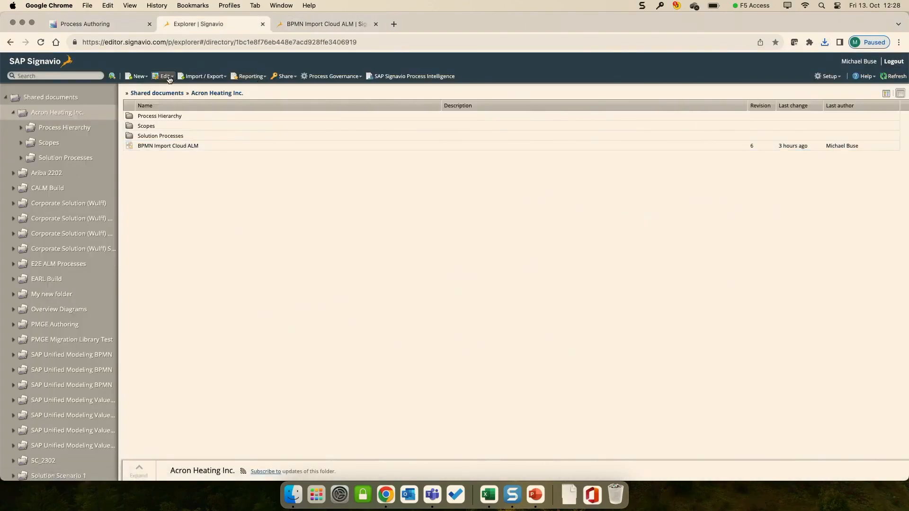
{"action": "left_click", "coordinate": [203, 76]}
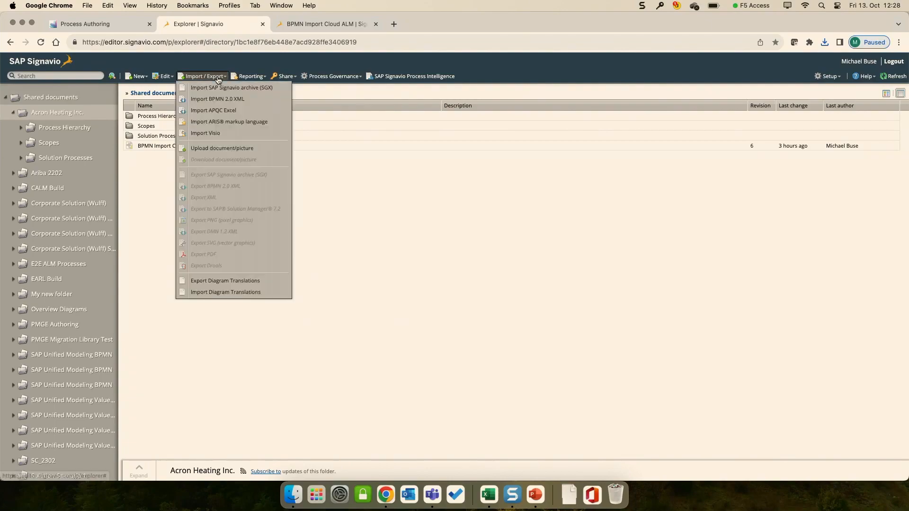
{"action": "left_click", "coordinate": [245, 100]}
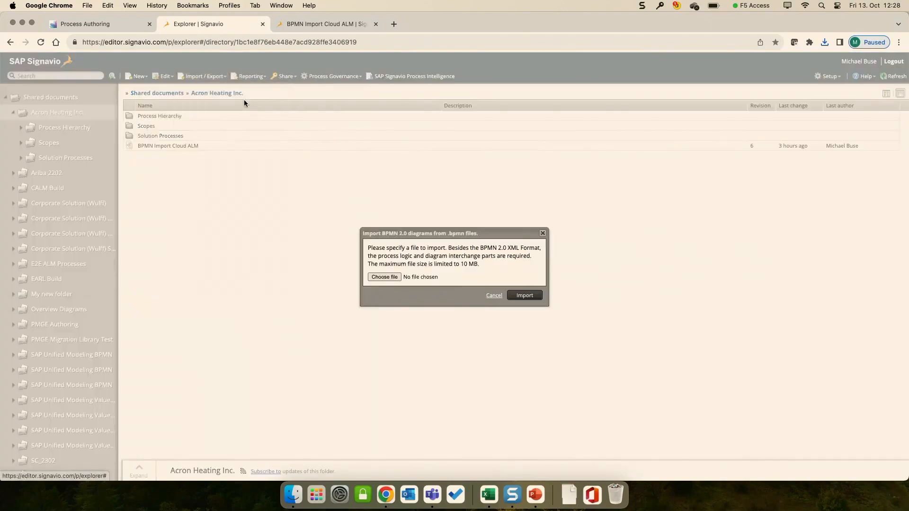
{"action": "left_click", "coordinate": [392, 277]}
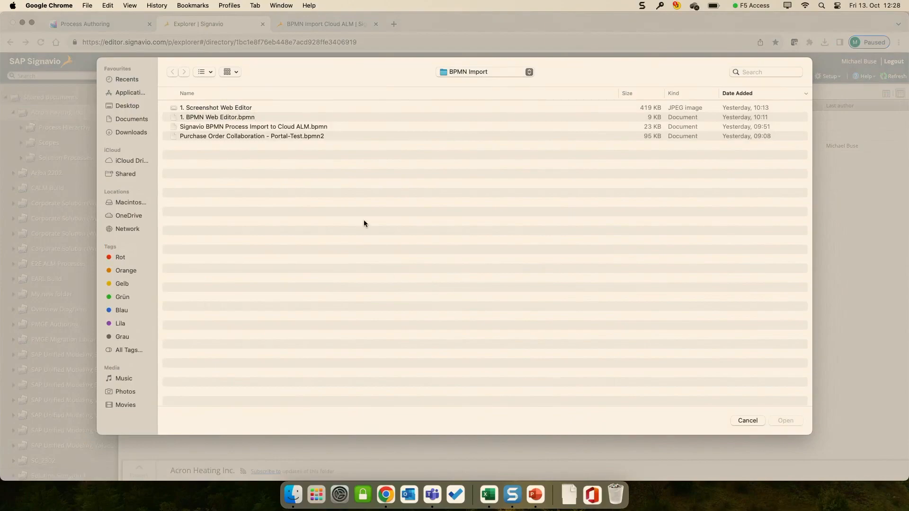
{"action": "left_click", "coordinate": [142, 134]}
{"action": "left_click", "coordinate": [221, 109]}
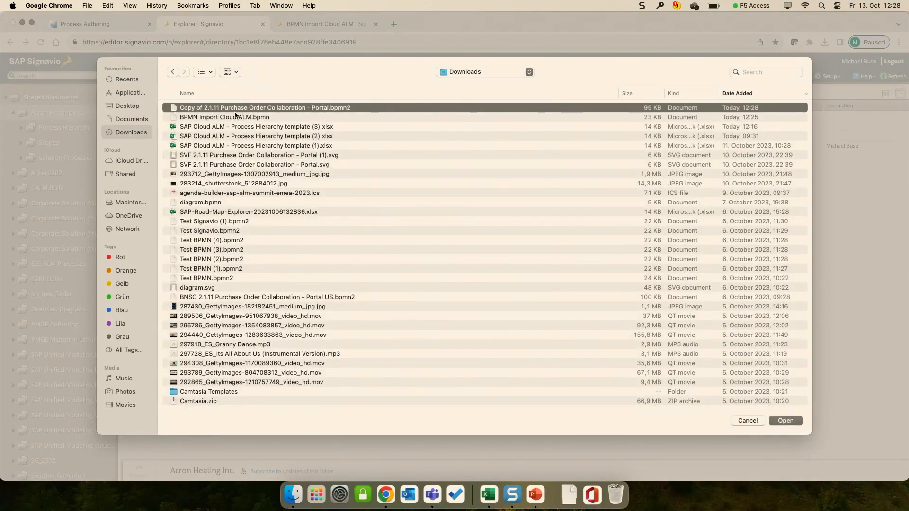
{"action": "double_click", "coordinate": [253, 108]}
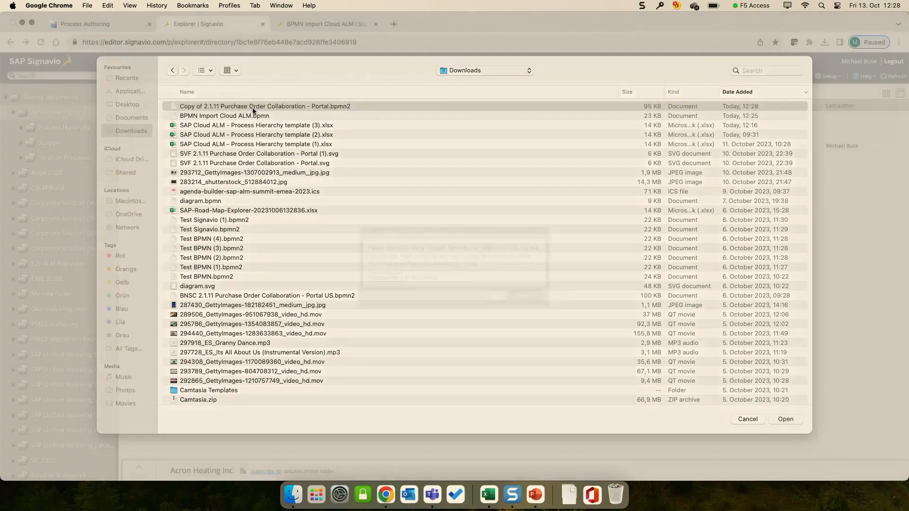
{"action": "left_click", "coordinate": [516, 295]}
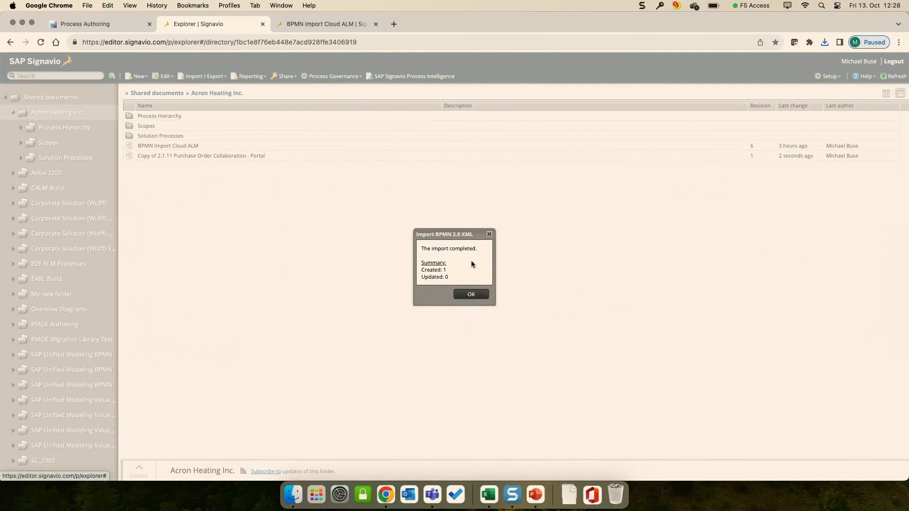
{"action": "left_click", "coordinate": [471, 294]}
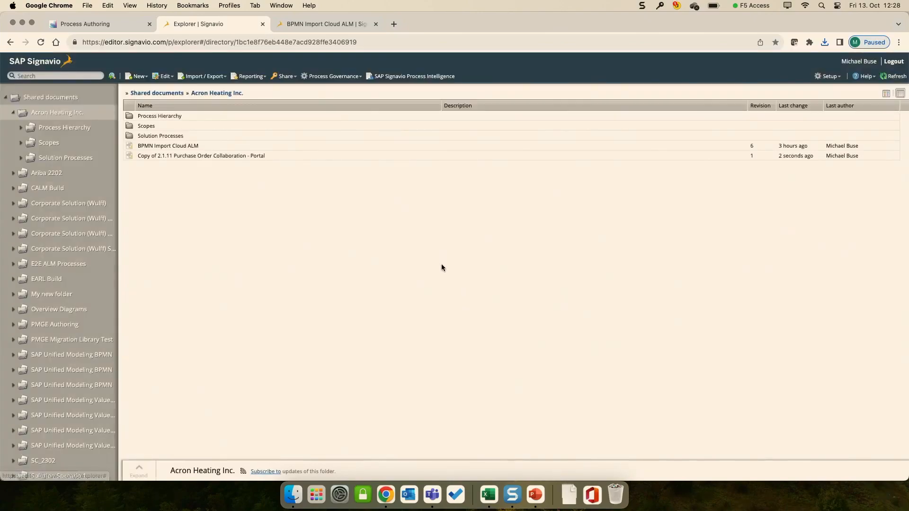
Step: Open the imported "Copy of 2.1.11 Purchase Order Collaboration - Portal" diagram in the editor with most of the process flow in view
{"action": "double_click", "coordinate": [262, 155]}
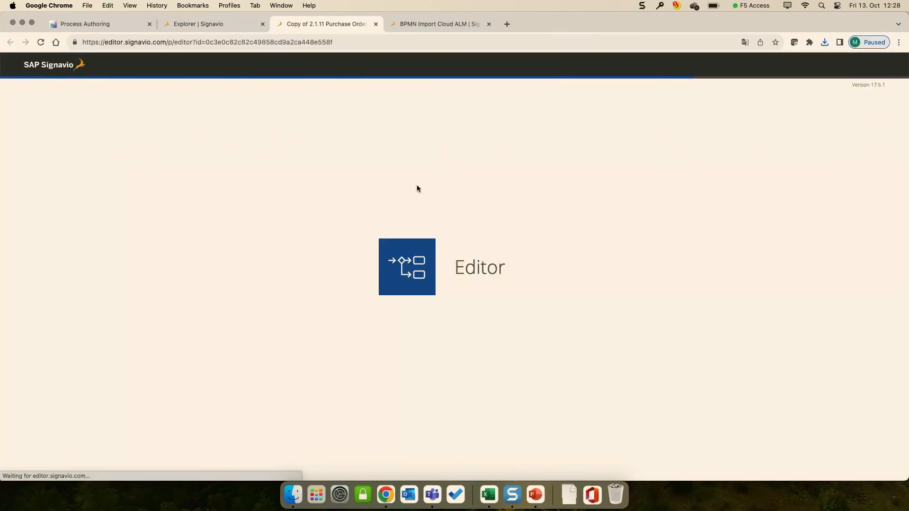
{"action": "scroll", "coordinate": [505, 239], "scroll_direction": "down", "scroll_amount": 3}
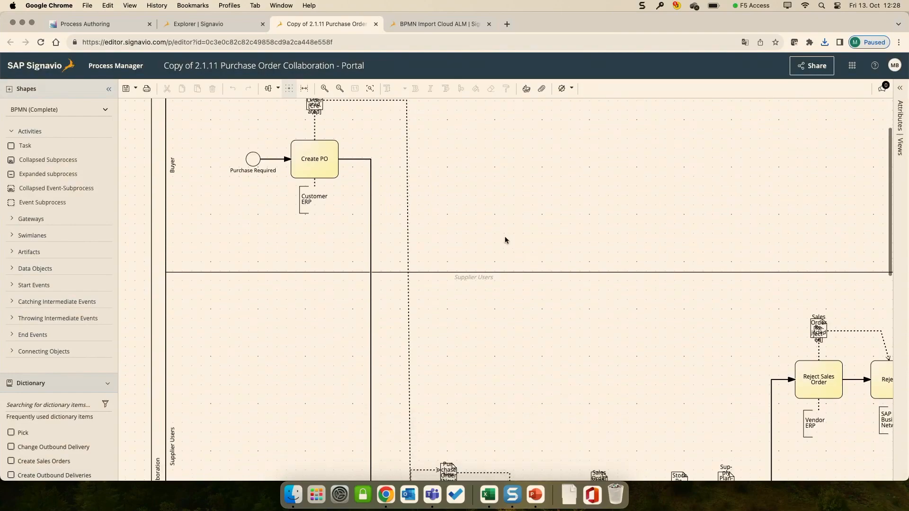
{"action": "left_click", "coordinate": [339, 89]}
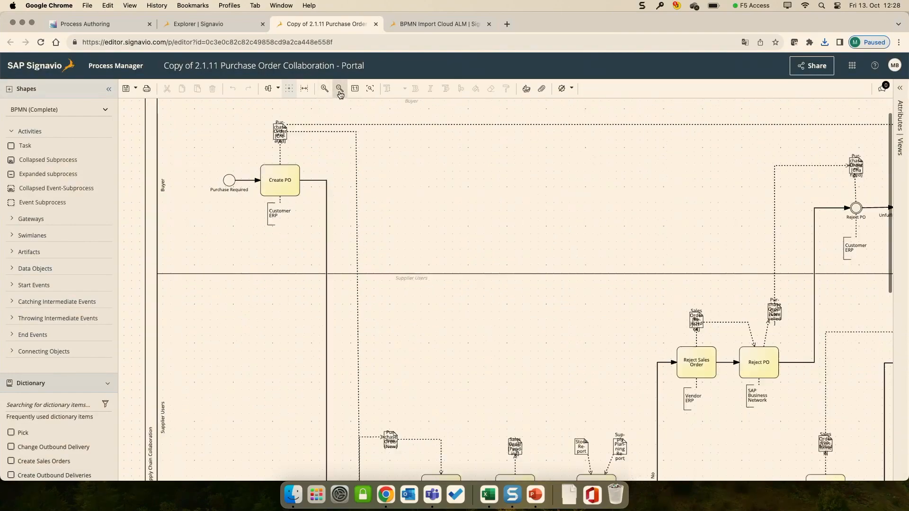
{"action": "left_click", "coordinate": [339, 90]}
{"action": "left_click", "coordinate": [339, 90]}
{"action": "left_click", "coordinate": [340, 90]}
{"action": "left_click", "coordinate": [340, 90]}
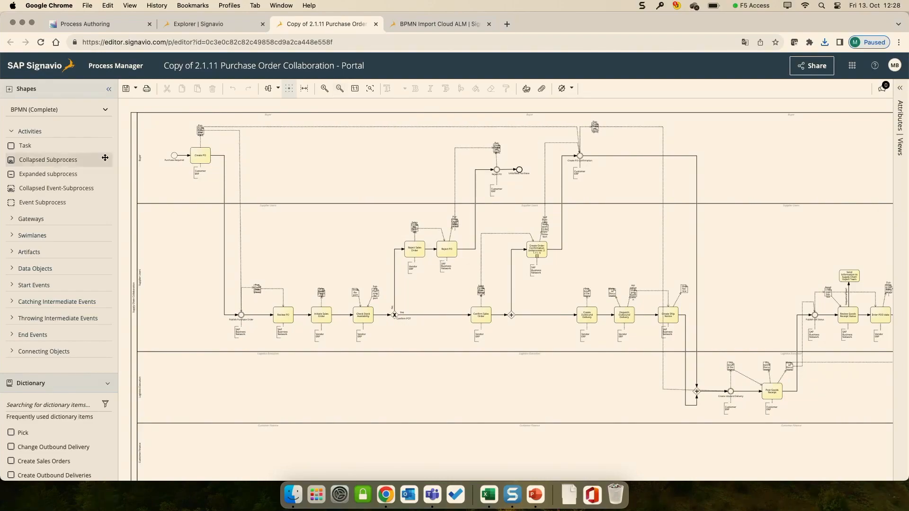
Step: Add a task to the Buyer lane above Reject Sales Order, connect Reject Sales Order to it, and label it "Task"
{"action": "left_click_drag", "start_coordinate": [79, 146], "coordinate": [412, 179]}
{"action": "left_click", "coordinate": [414, 249]}
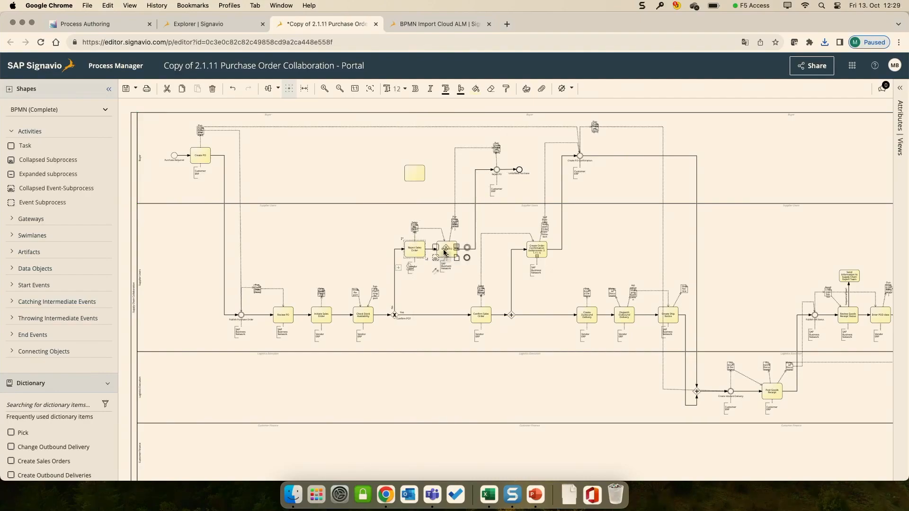
{"action": "left_click_drag", "start_coordinate": [434, 275], "coordinate": [412, 181]}
{"action": "double_click", "coordinate": [412, 176]}
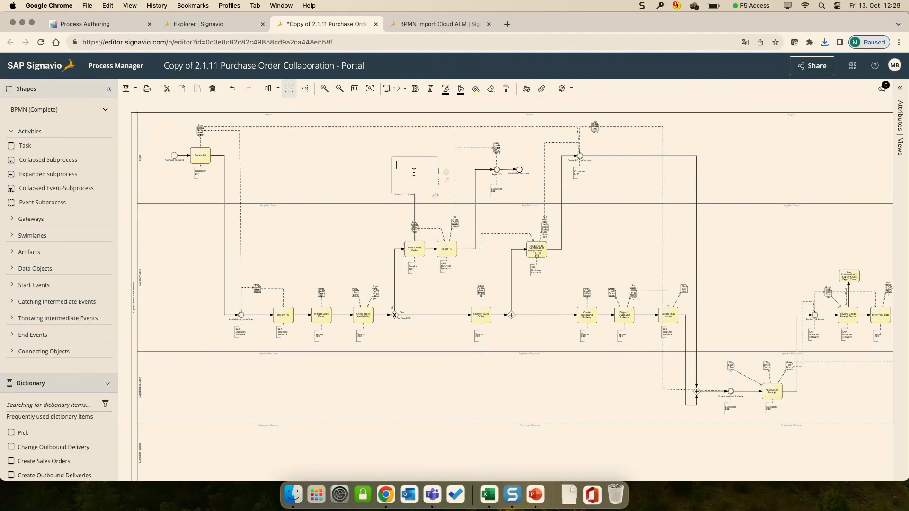
{"action": "type", "text": "Task"}
{"action": "left_click", "coordinate": [421, 145]}
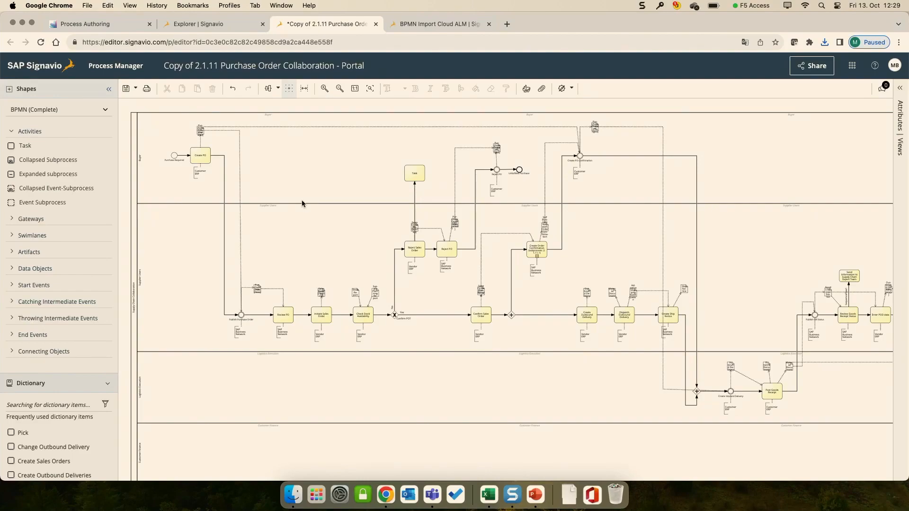
Step: Save the diagram as "Copy2 of 2.1.11 Purchase Order Collaboration - Portal", accepting the modeling convention violations
{"action": "left_click", "coordinate": [126, 88]}
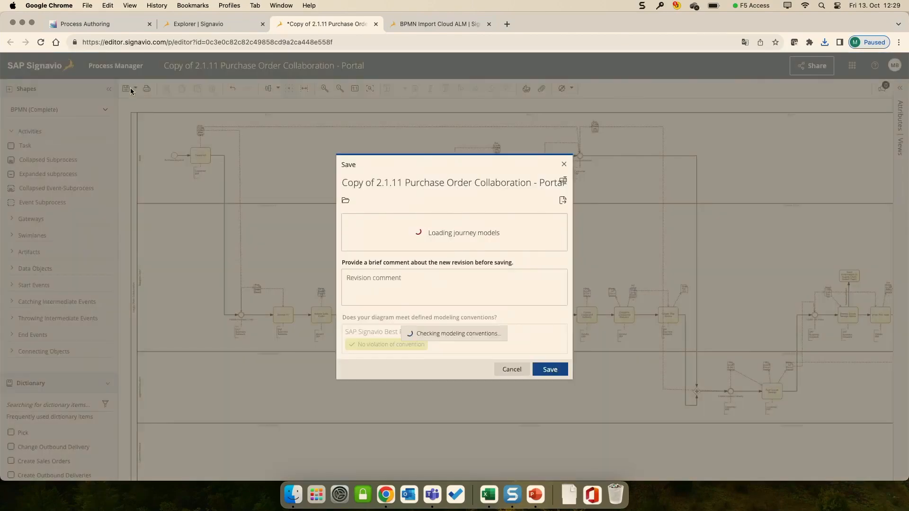
{"action": "double_click", "coordinate": [364, 183]}
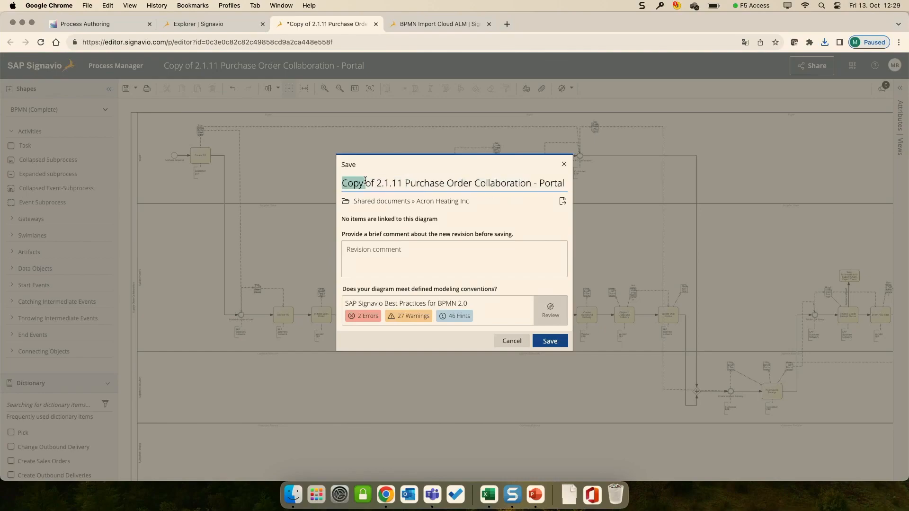
{"action": "type", "text": "Copy 2"}
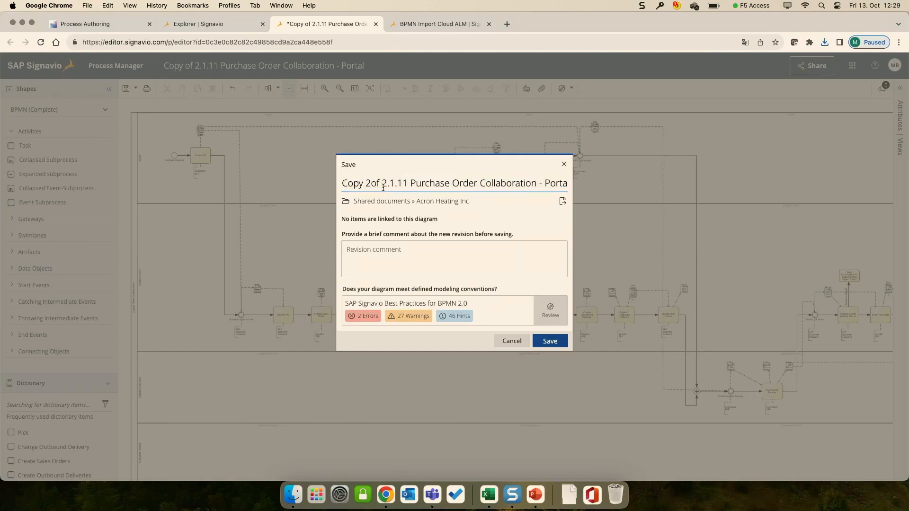
{"action": "key", "text": "Left"}
{"action": "key", "text": "BackSpace"}
{"action": "key", "text": "Right"}
{"action": "left_click", "coordinate": [545, 341]}
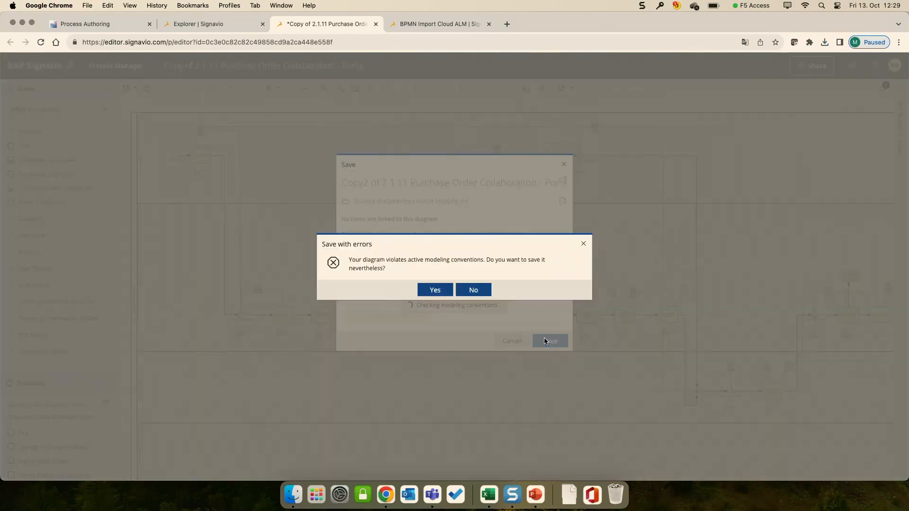
{"action": "left_click", "coordinate": [436, 289]}
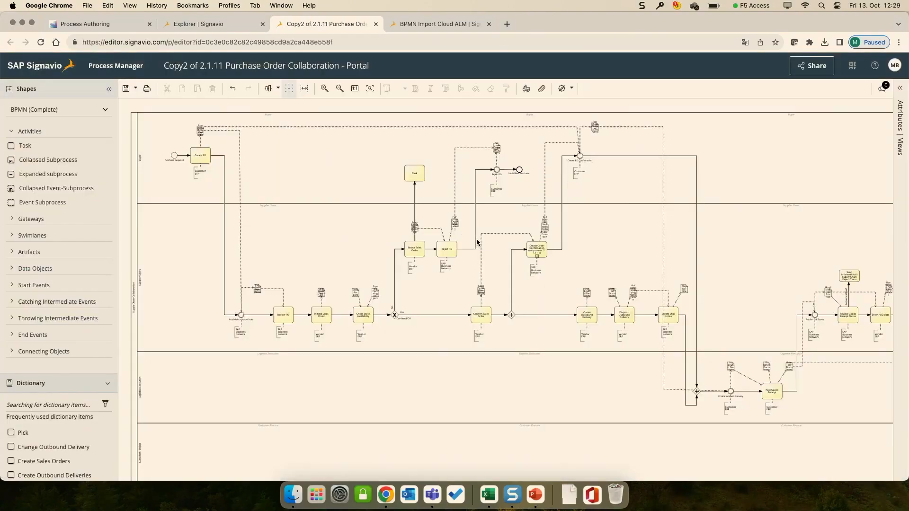
Step: Reload the Acron Heating Inc. folder in the Explorer and export "Copy2 of 2.1.11 Purchase Order Collaboration - Portal" as BPMN 2.0 XML
{"action": "left_click", "coordinate": [233, 26]}
{"action": "left_click", "coordinate": [274, 38]}
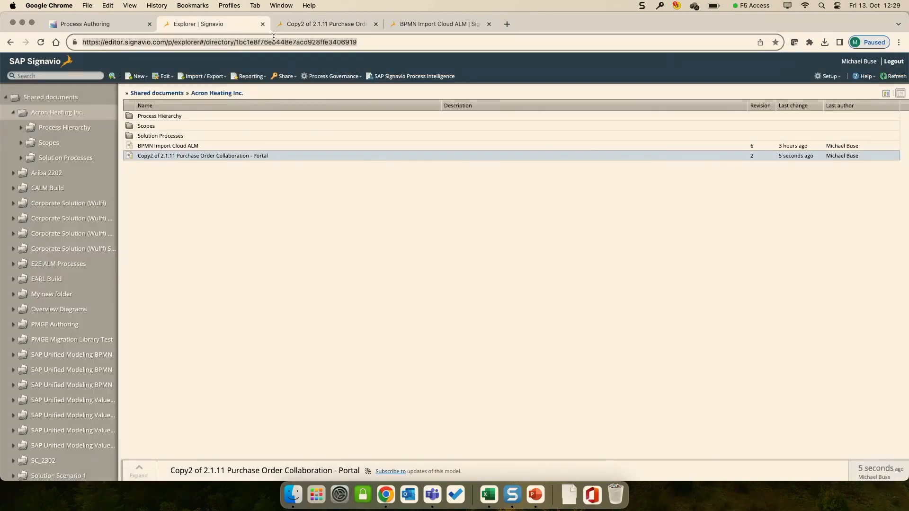
{"action": "key", "text": "Return"}
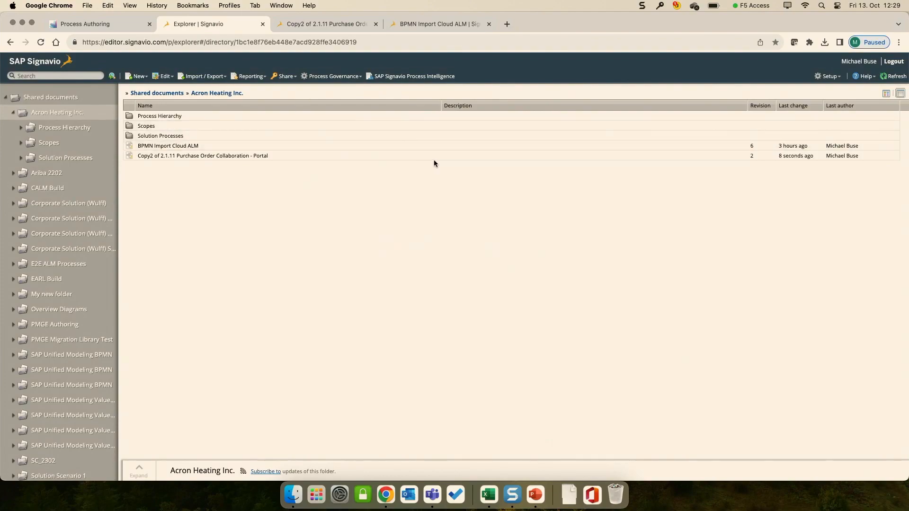
{"action": "left_click", "coordinate": [488, 156]}
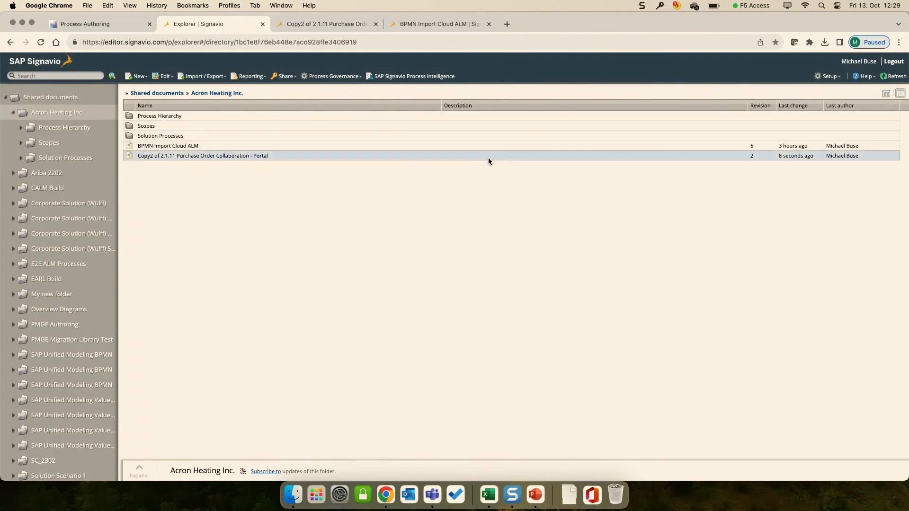
{"action": "left_click", "coordinate": [224, 78]}
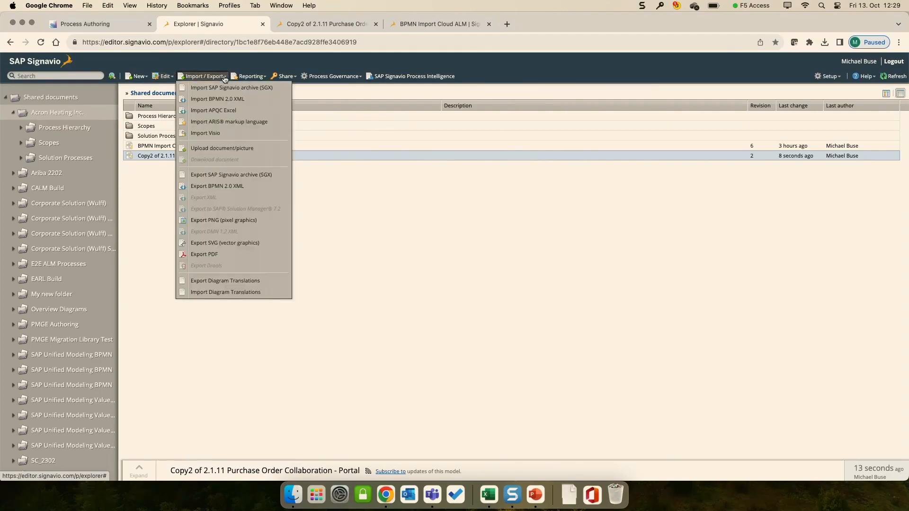
{"action": "left_click", "coordinate": [229, 187]}
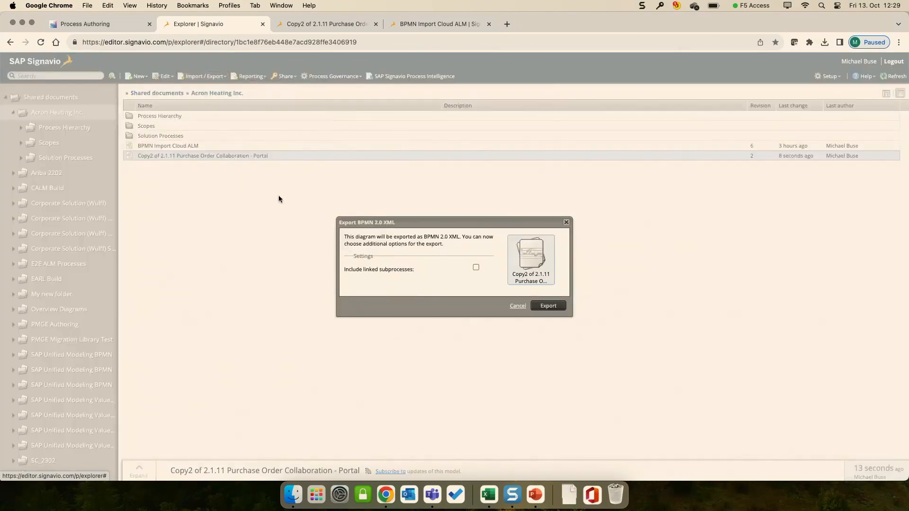
{"action": "left_click", "coordinate": [551, 305]}
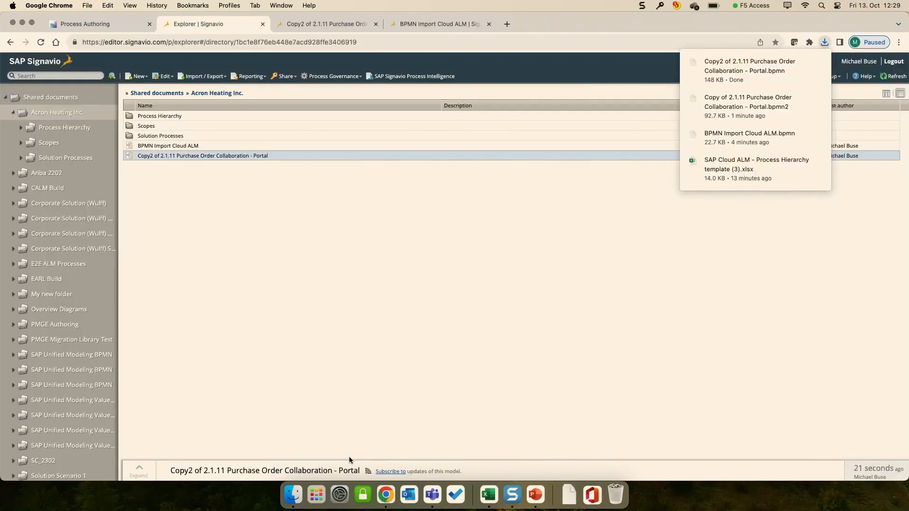
Step: Switch to Process Authoring, create a solution process flow diagram from "Copy2 of 2.1.11 Purchase Order Collaboration - Portal.bpmn", and inspect the added task
{"action": "left_click", "coordinate": [124, 23]}
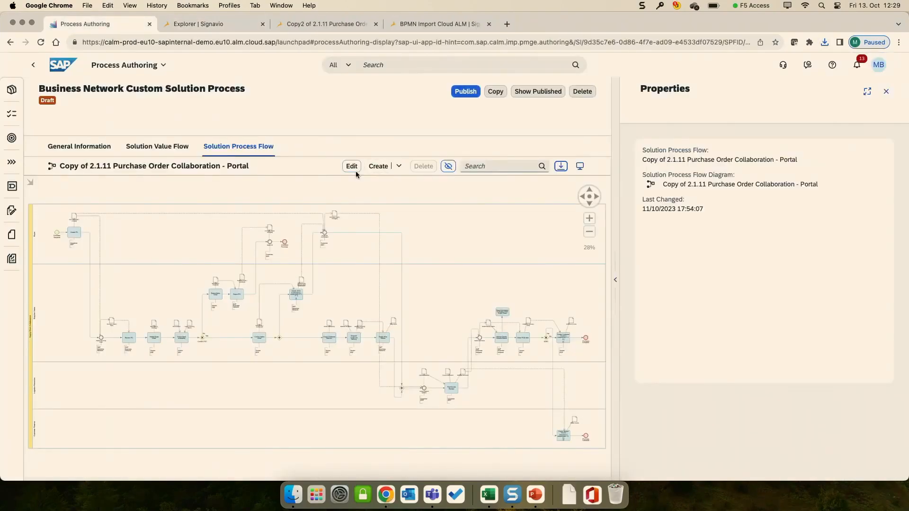
{"action": "left_click", "coordinate": [399, 166]}
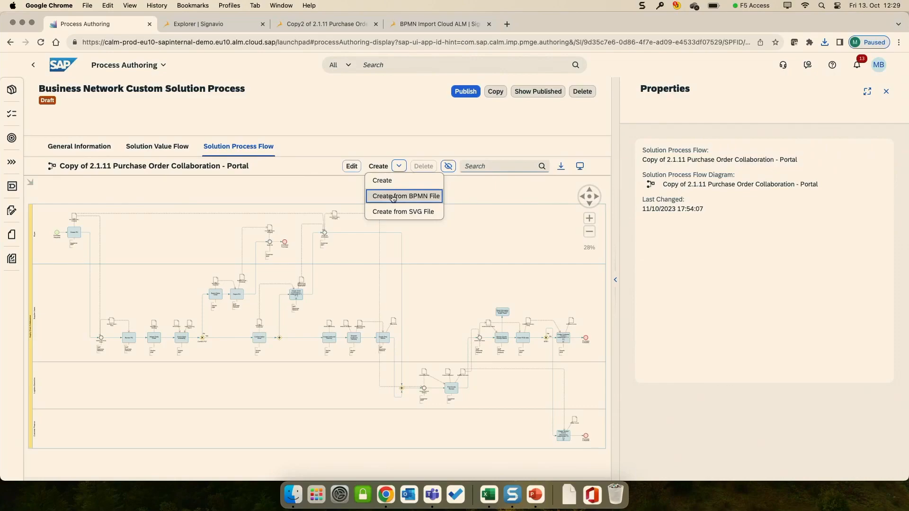
{"action": "left_click", "coordinate": [392, 197]}
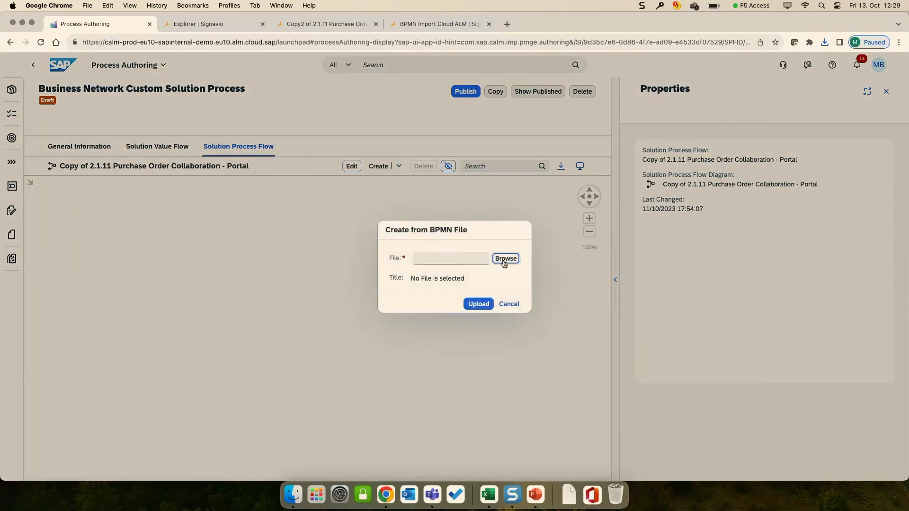
{"action": "left_click", "coordinate": [504, 259]}
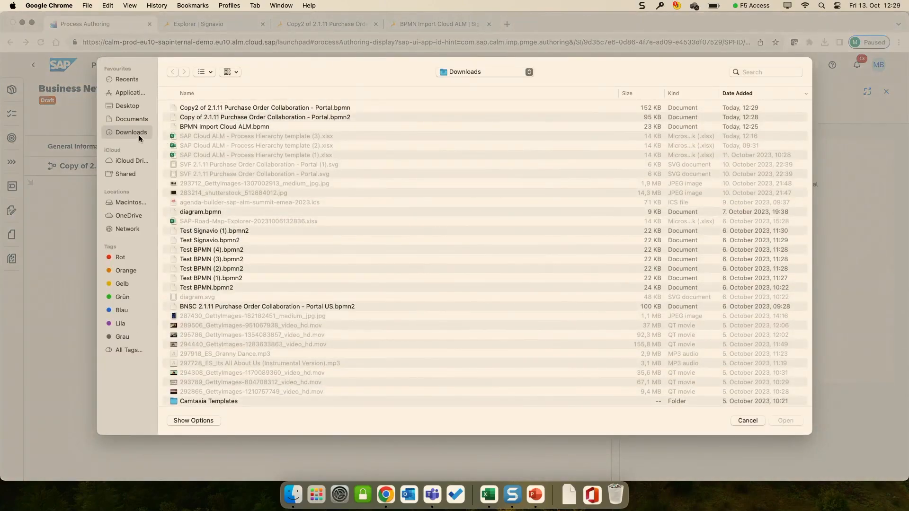
{"action": "left_click", "coordinate": [194, 108]}
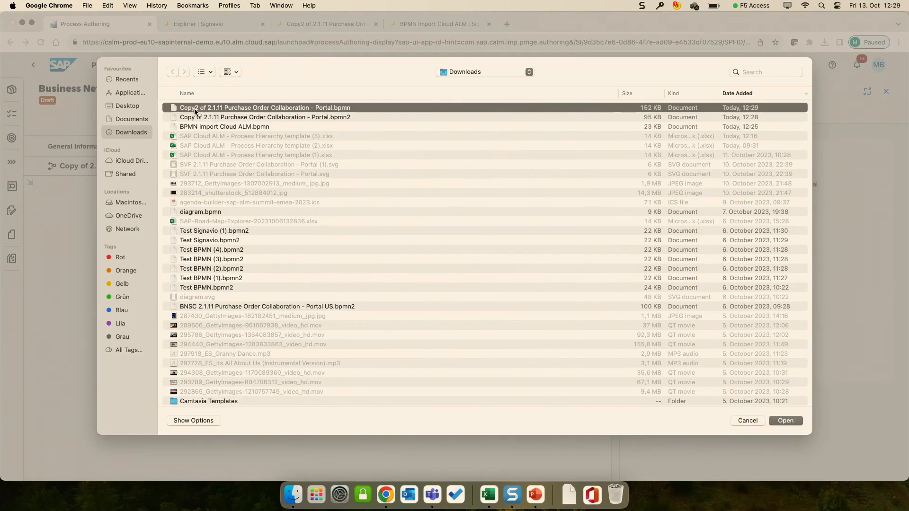
{"action": "double_click", "coordinate": [243, 108]}
{"action": "left_click", "coordinate": [503, 303]}
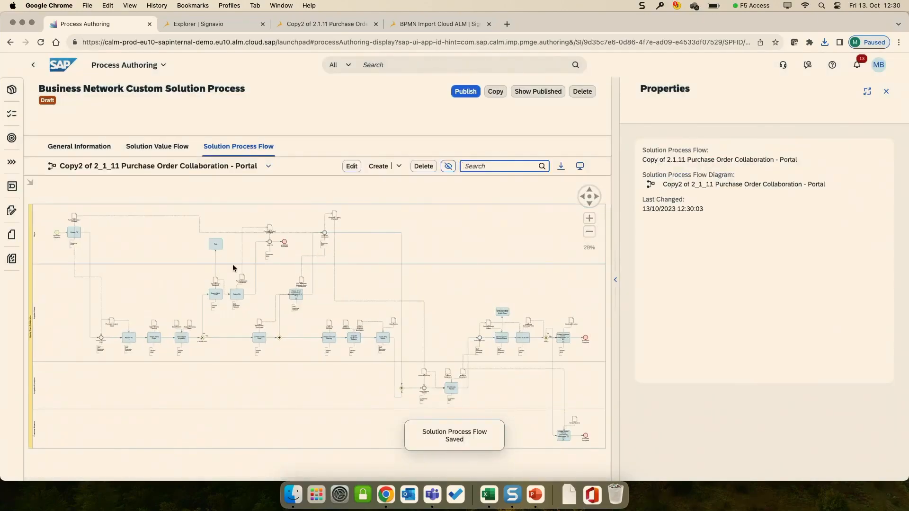
{"action": "scroll", "coordinate": [215, 242], "scroll_direction": "up", "scroll_amount": 10}
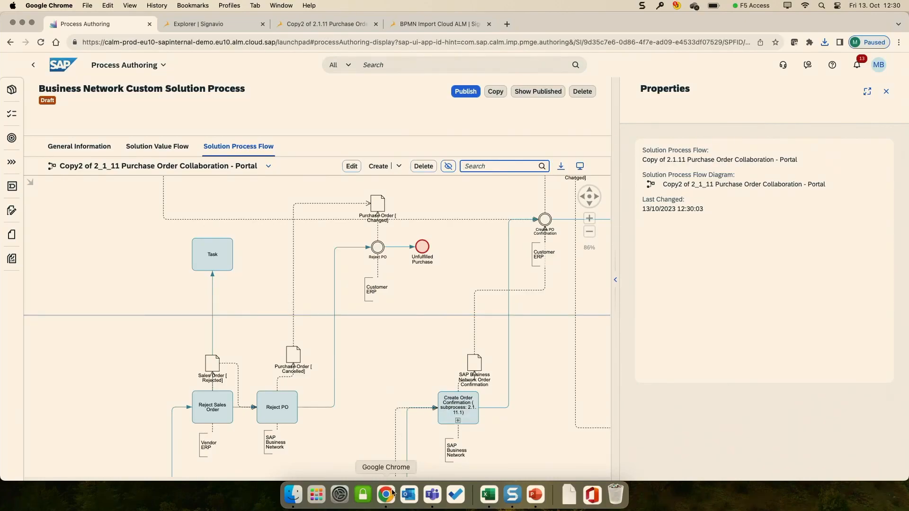
Step: Switch to PowerPoint, start the slide show at "Live Demo: Fit-to-Standard Workshop", and advance to "SAP Cloud ALM Public APIs for Process Management"
{"action": "left_click", "coordinate": [535, 494]}
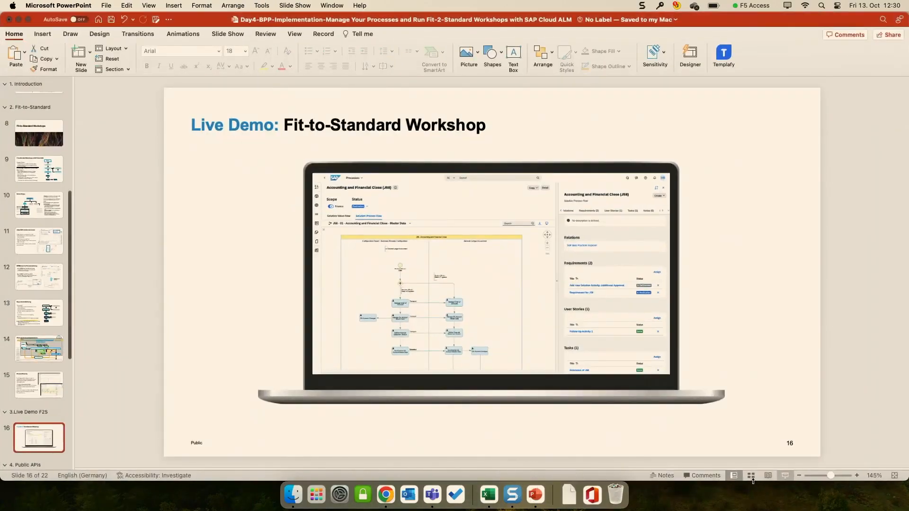
{"action": "left_click", "coordinate": [787, 478]}
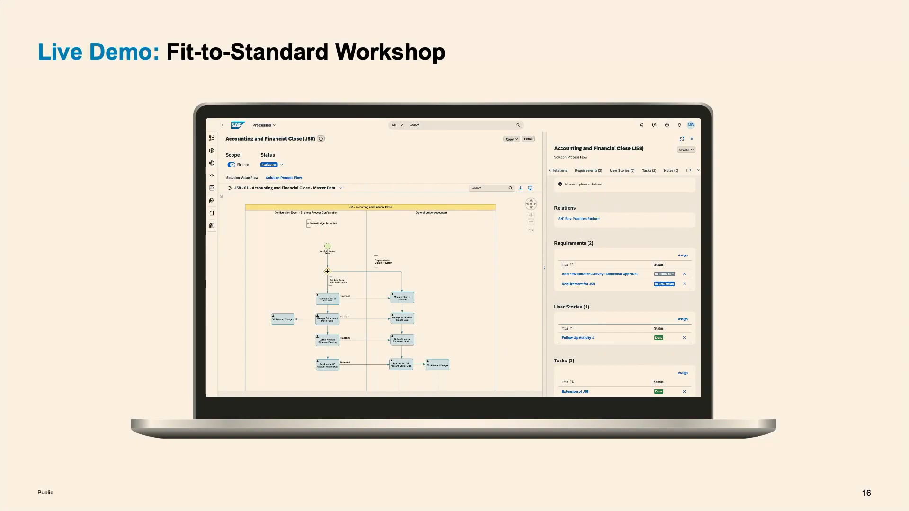
{"action": "key", "text": "Right"}
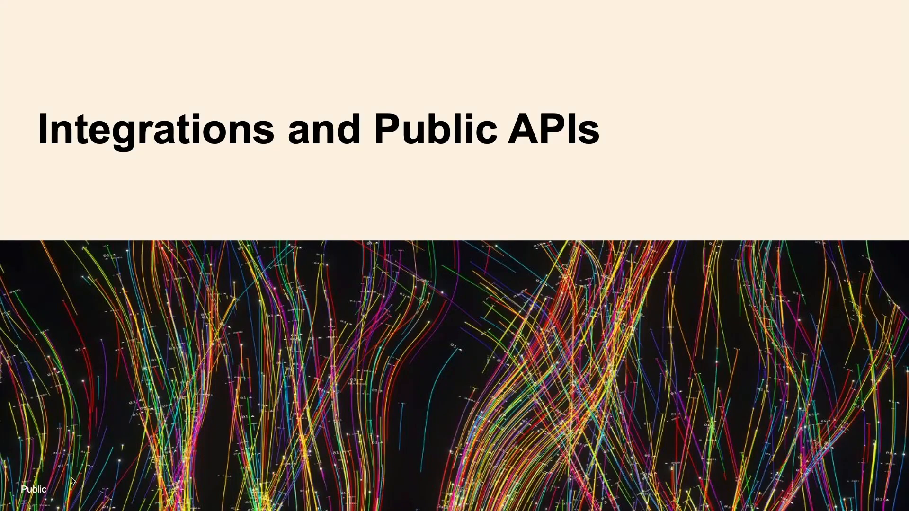
{"action": "key", "text": "Right"}
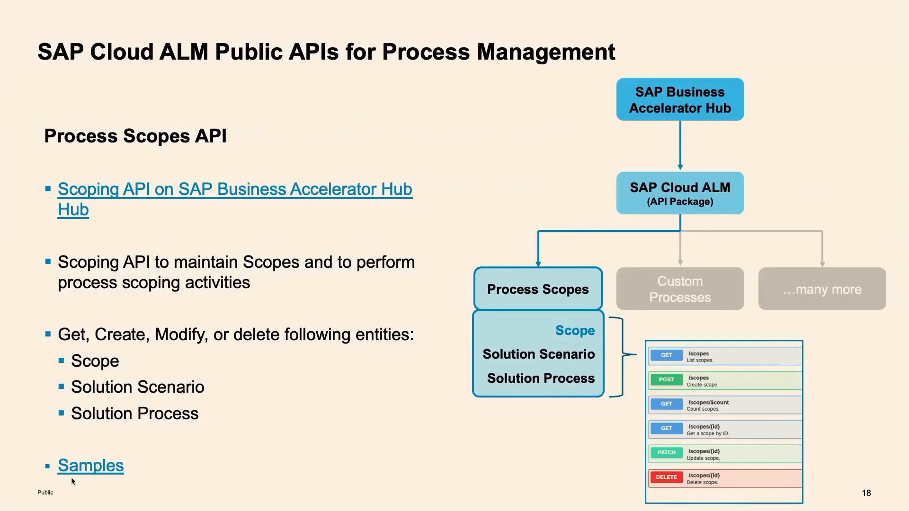